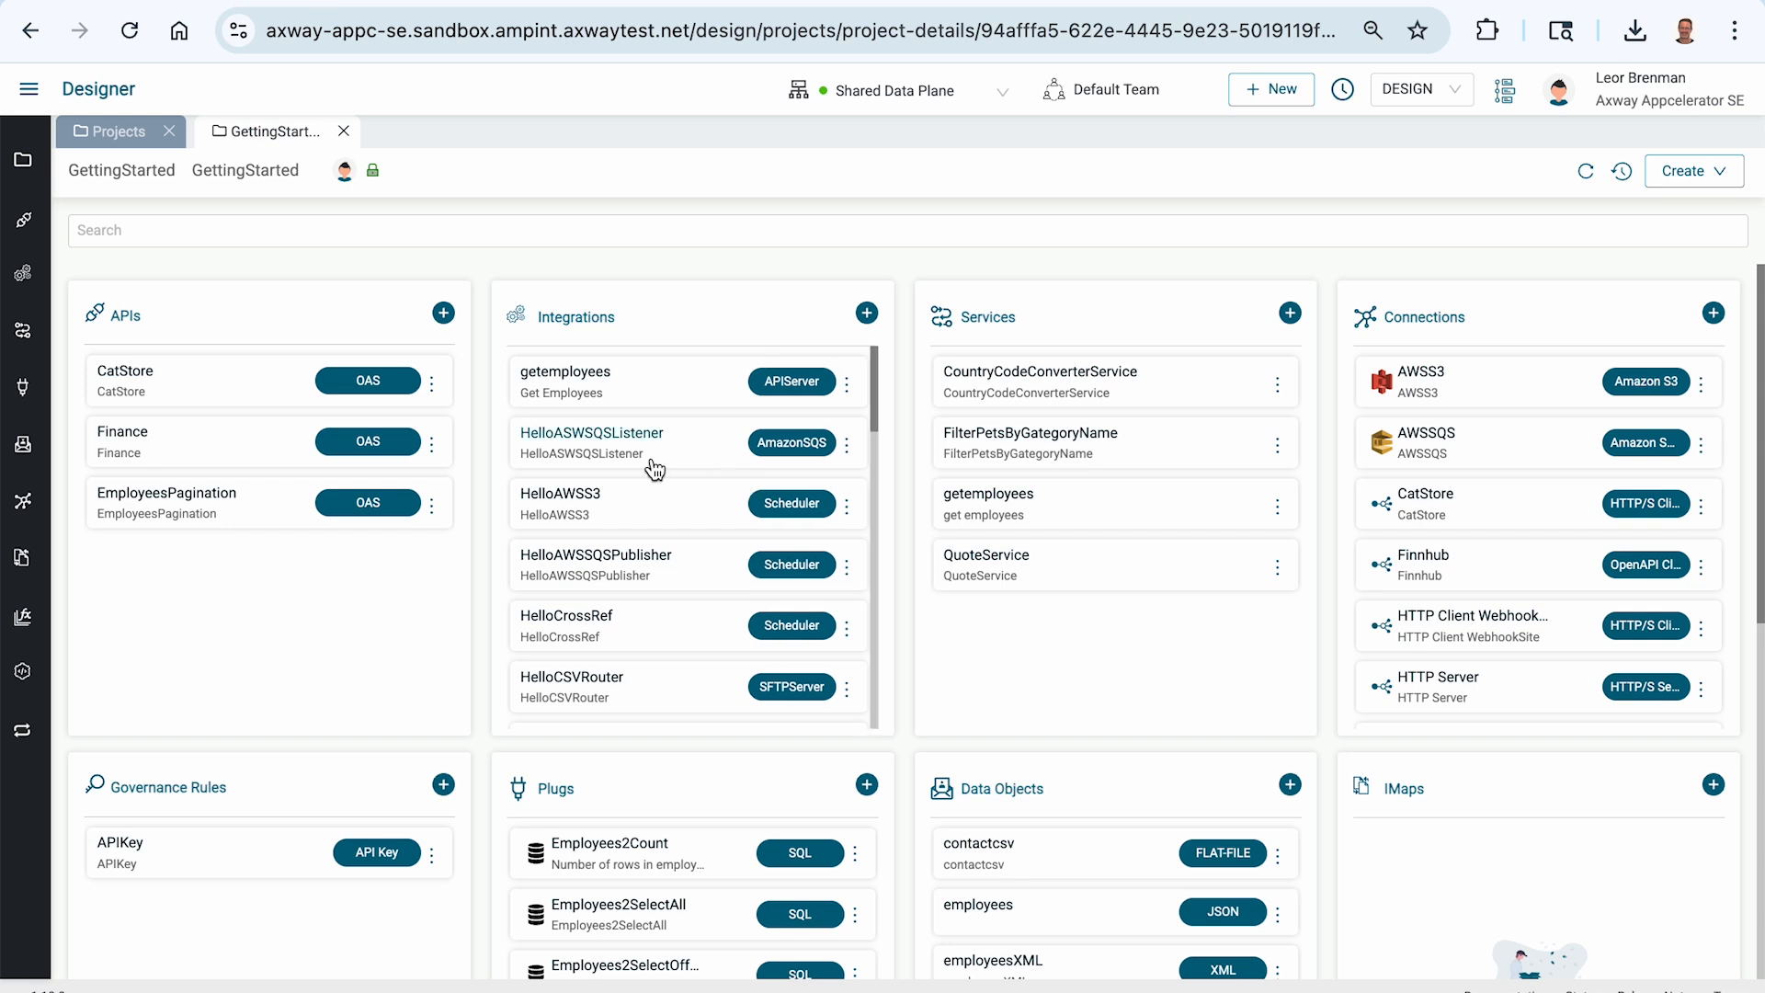
# - Open the second Hello HTTP Client Multipart integration in the GettingStarted project
pyautogui.scroll(-5, 644, 462)
pyautogui.scroll(-2, 644, 463)
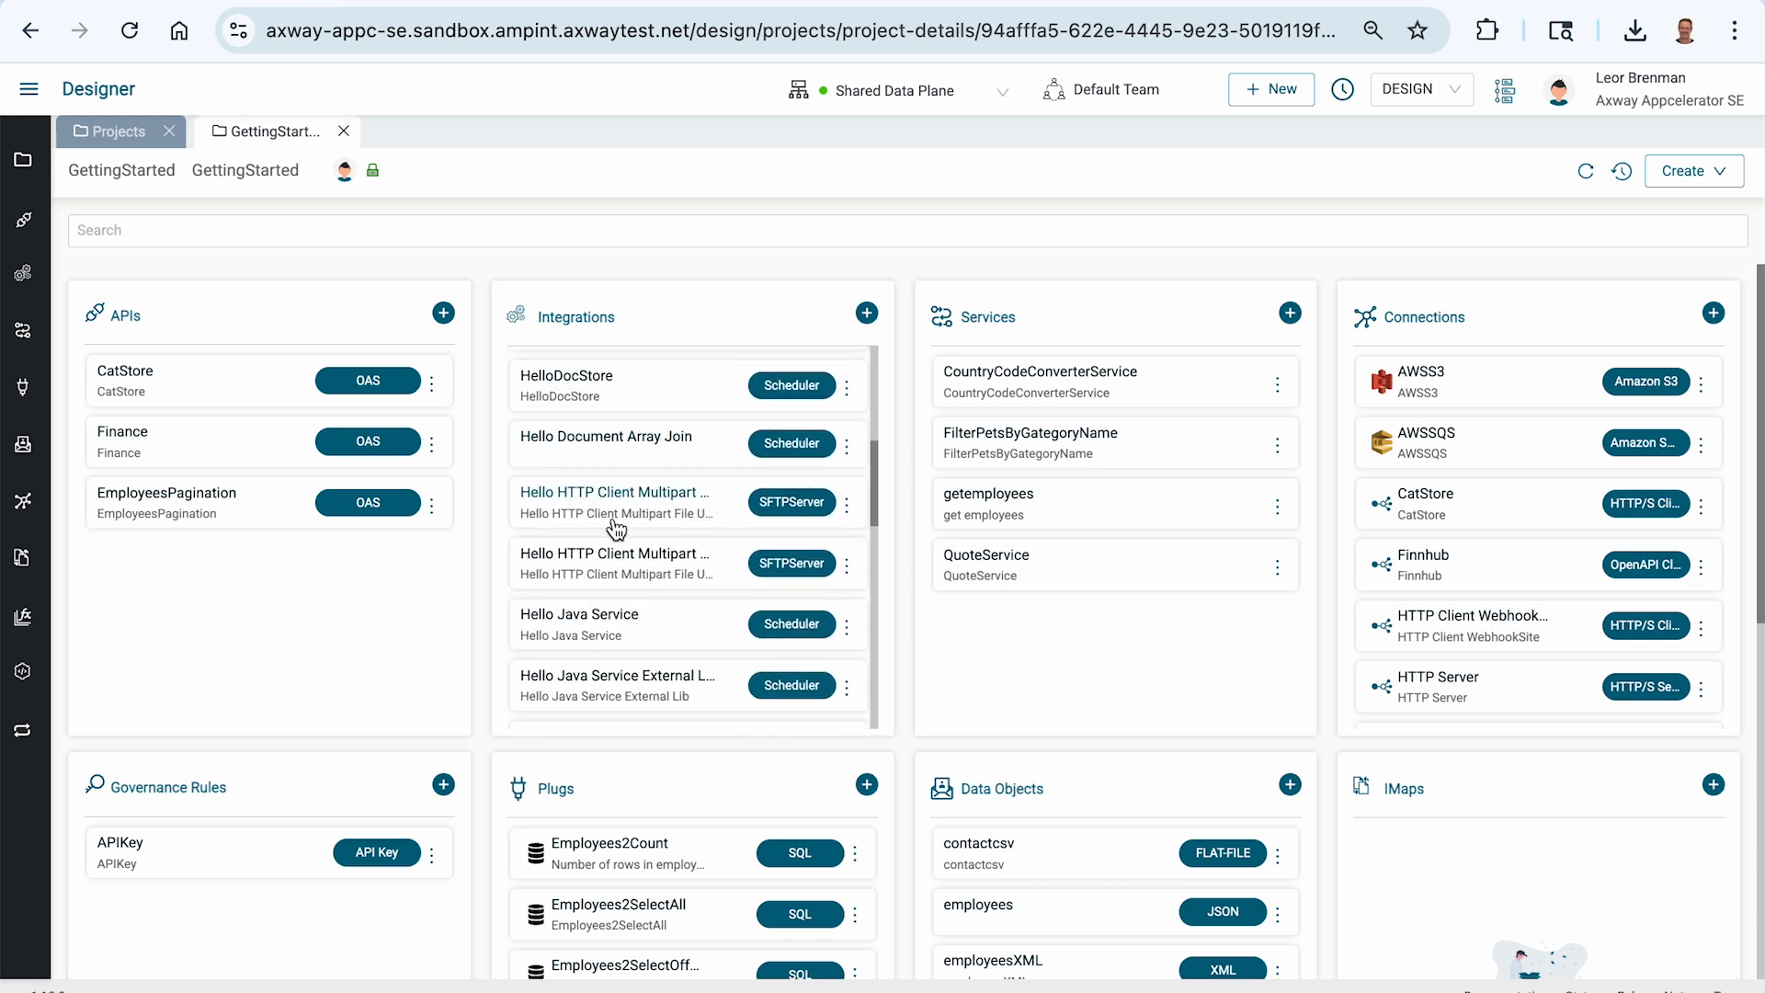
pyautogui.click(603, 556)
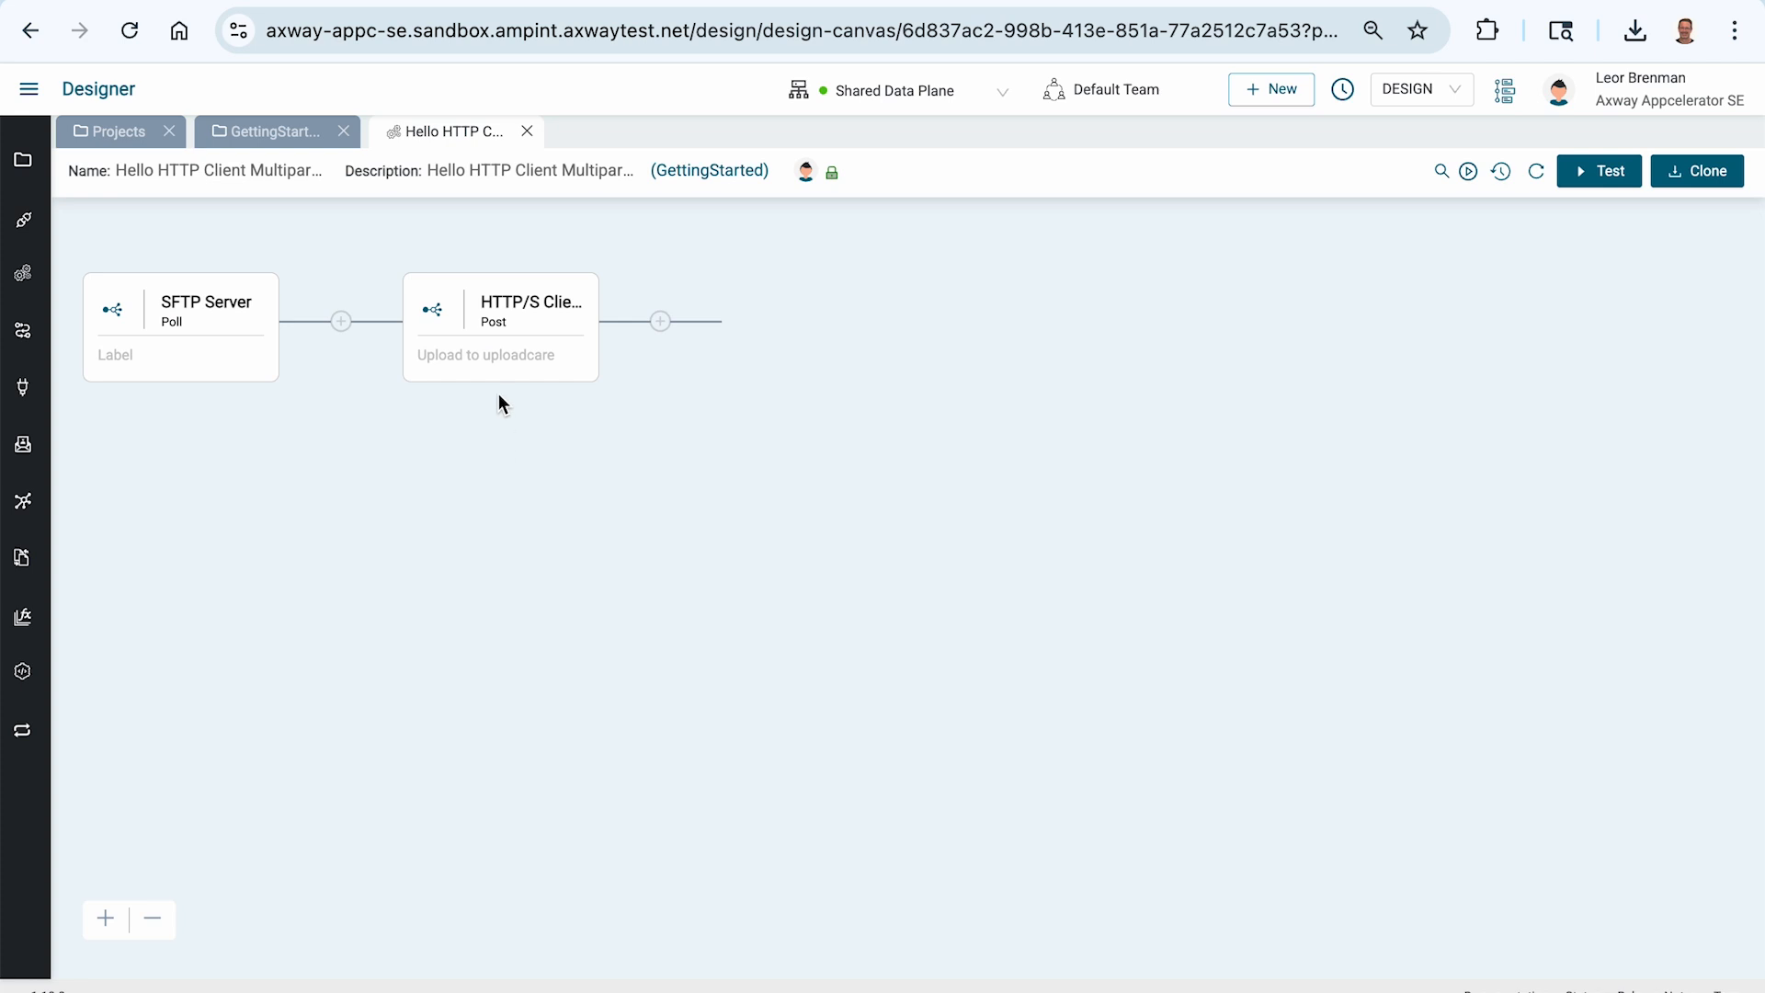
# - Maximize the HTTP/S Client Post component's settings and expand the formData mapping inside HTTPSPostInput
pyautogui.click(495, 296)
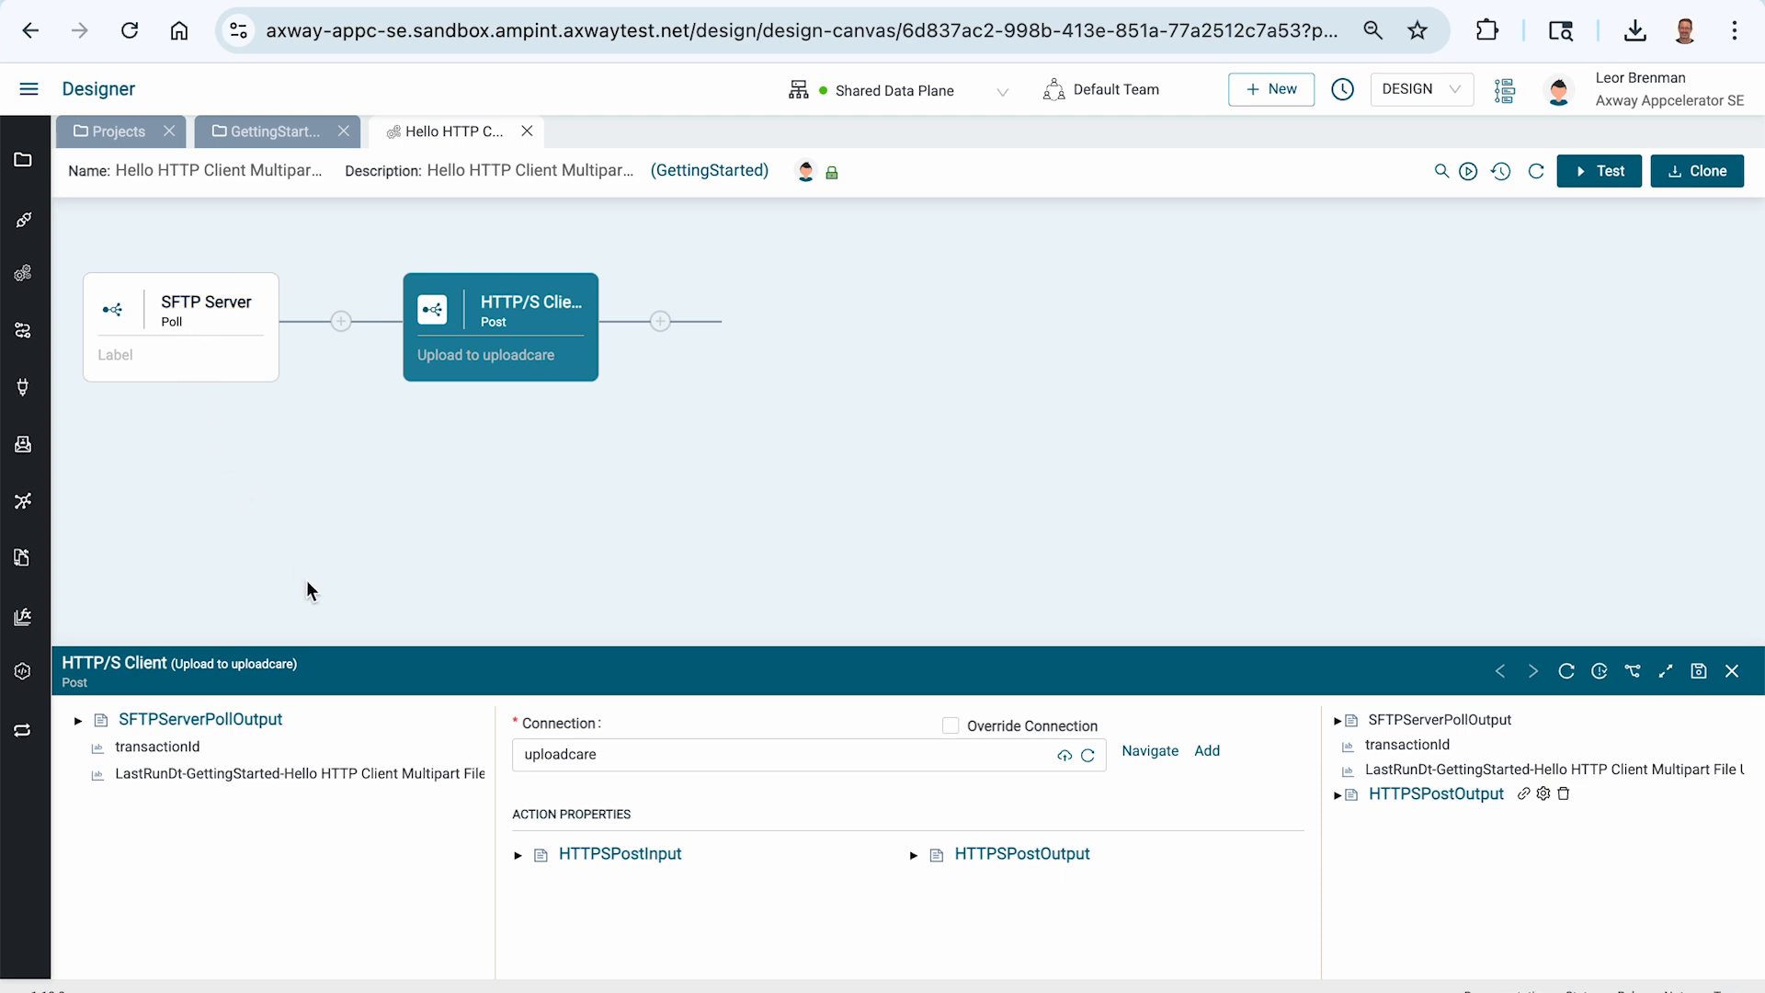
pyautogui.click(1664, 670)
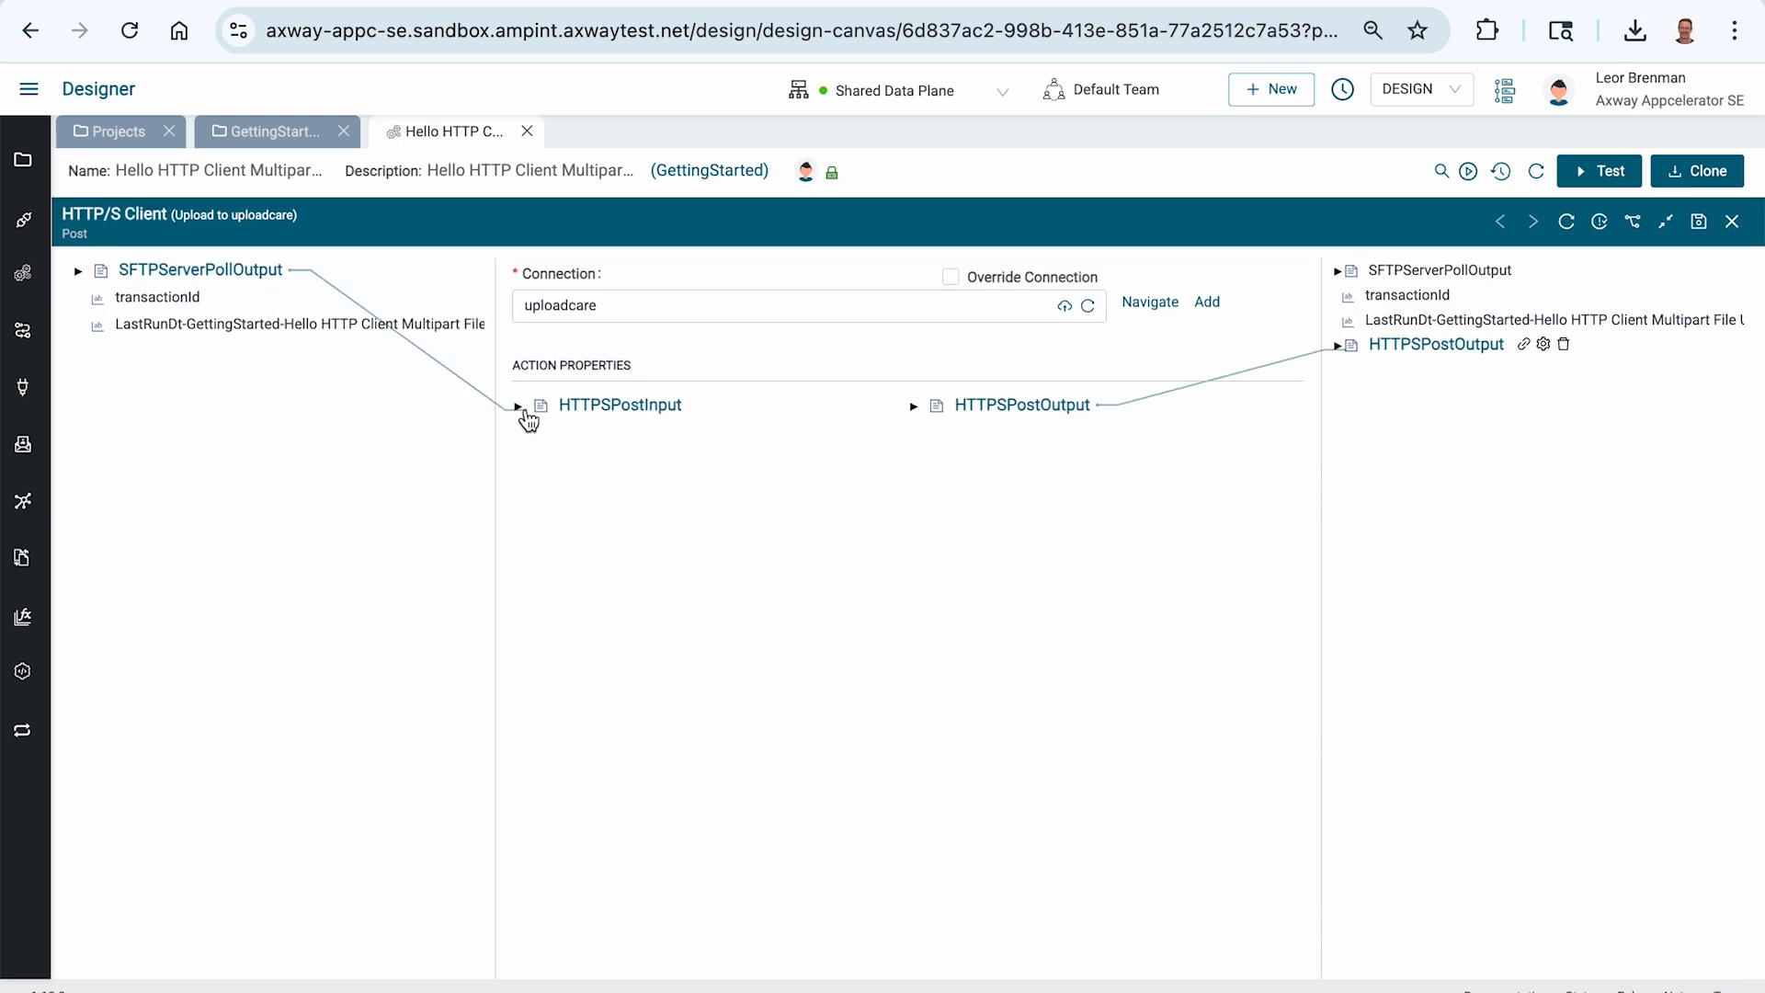
pyautogui.click(519, 409)
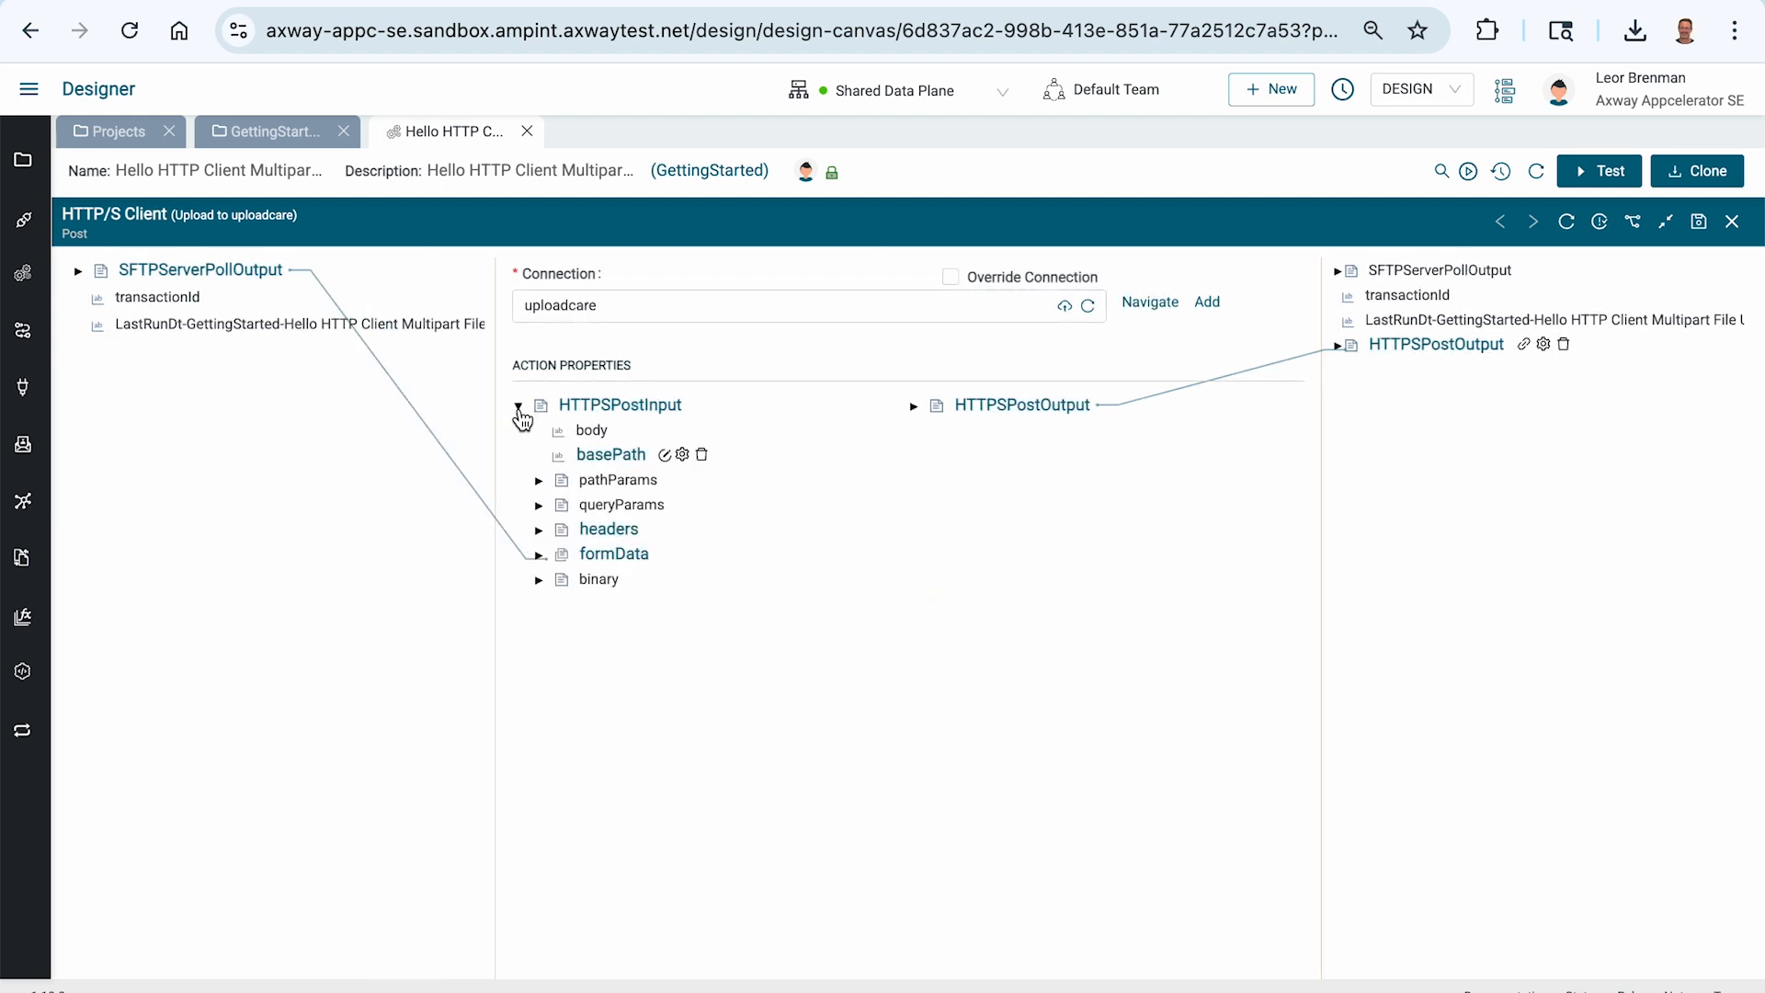
pyautogui.click(539, 555)
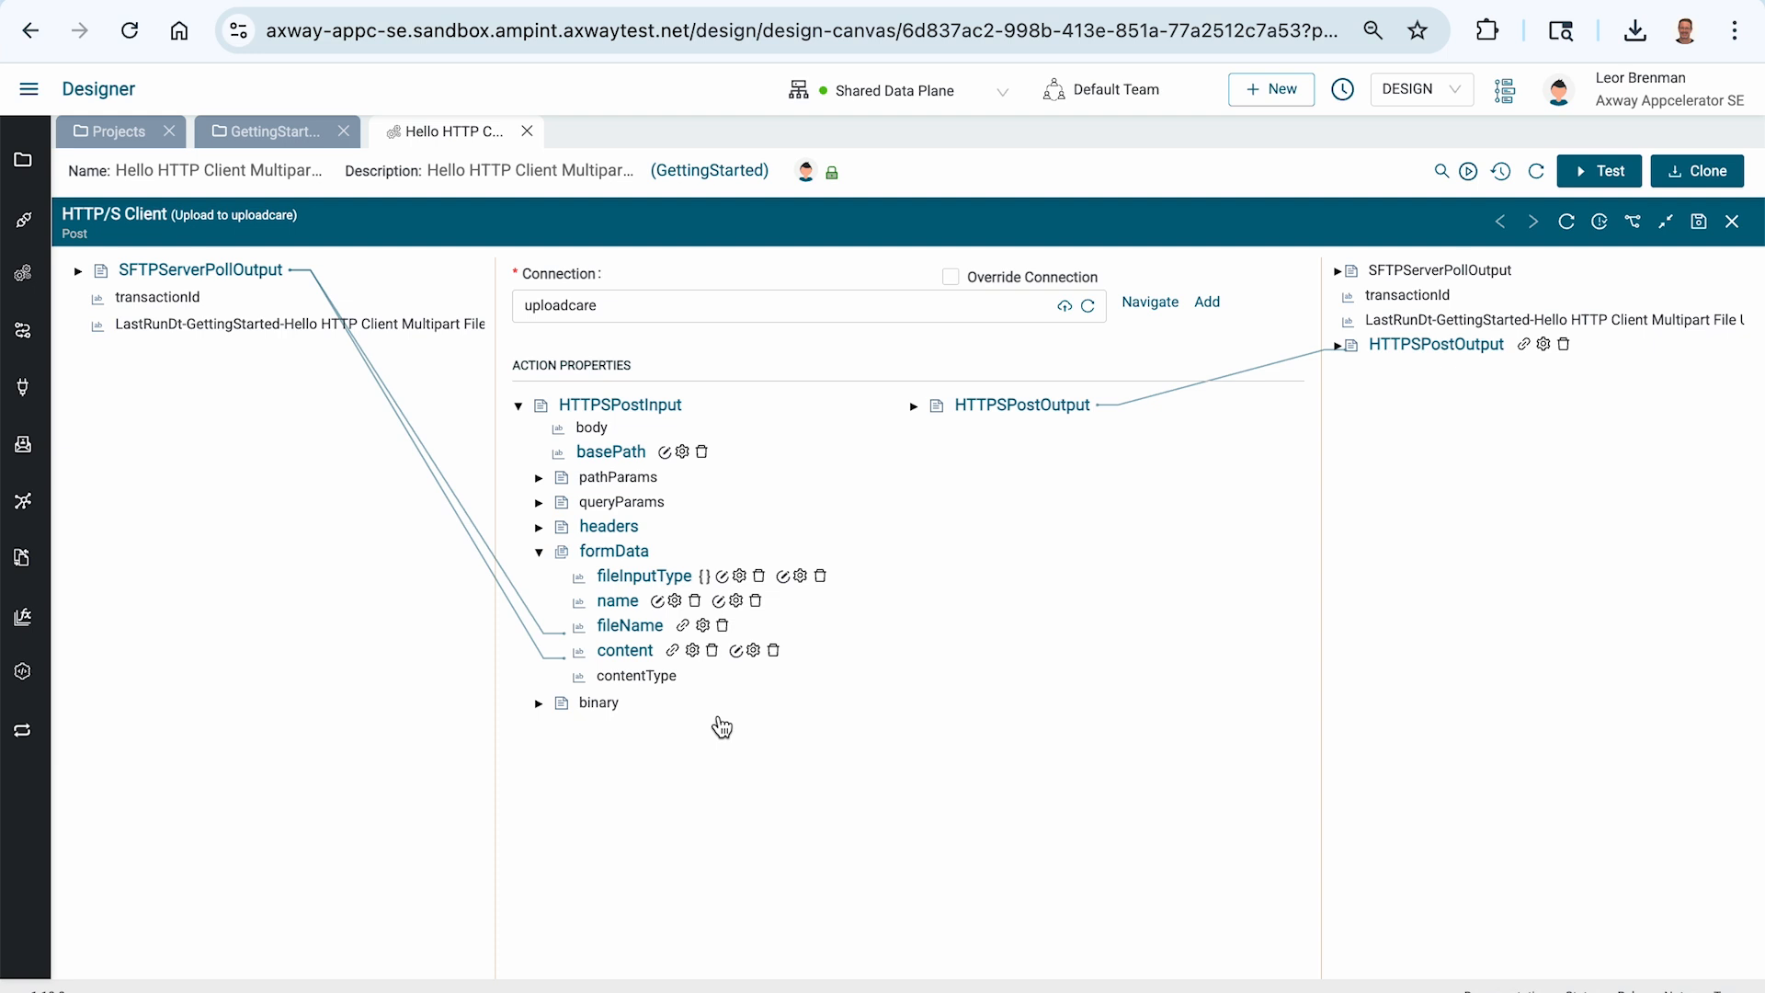
# - Switch to Postman and examine the form-data keys and attached file of the File Upload jpg request
pyautogui.press('super+Tab')
pyautogui.press('super+Tab')
pyautogui.press('super+Tab')
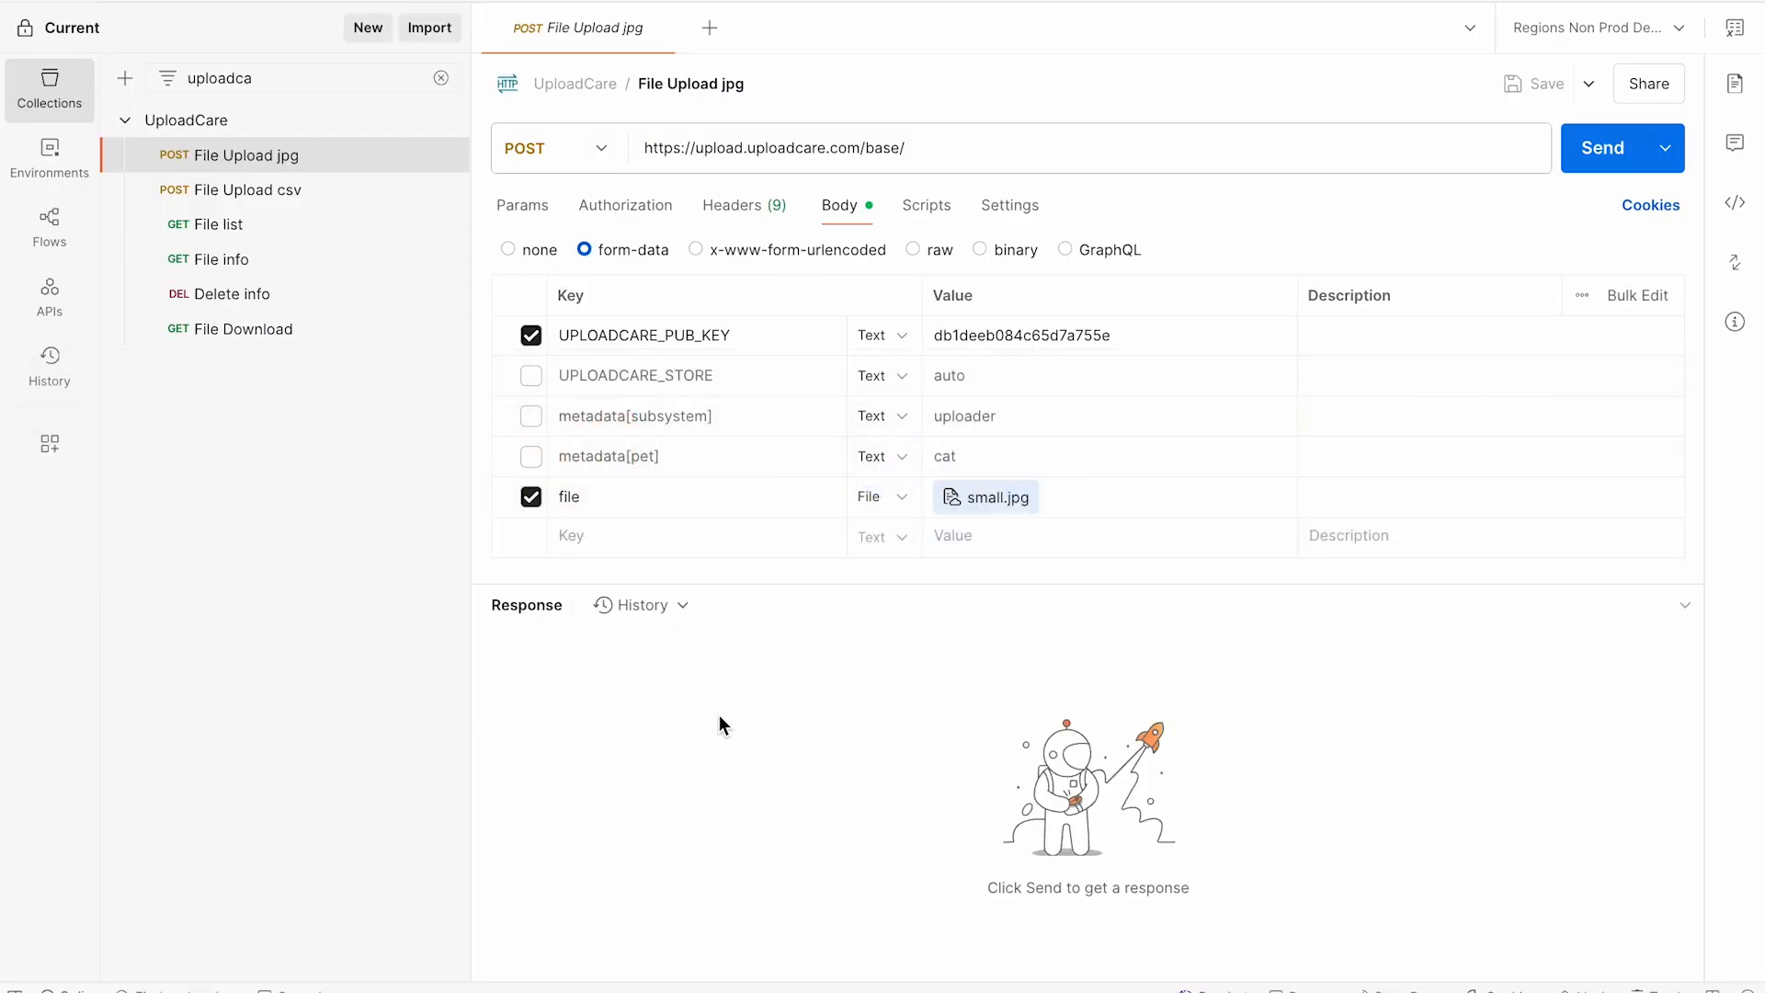
pyautogui.moveTo(978, 522)
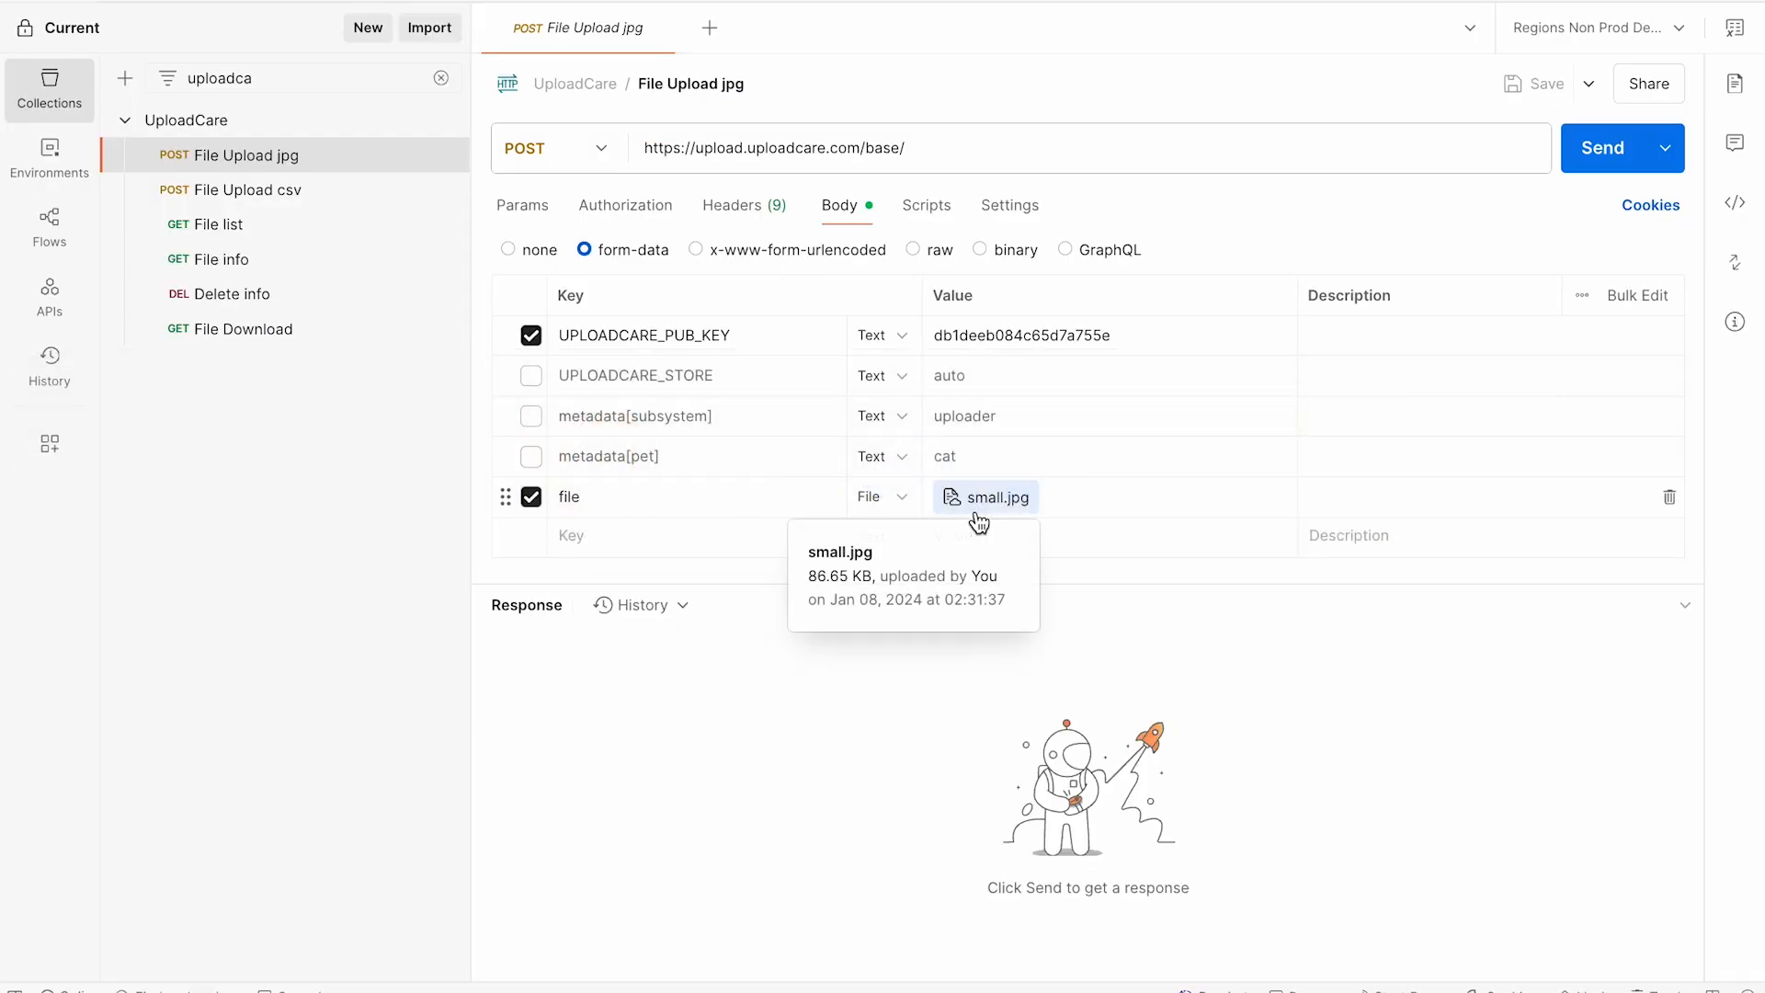
pyautogui.doubleClick(632, 335)
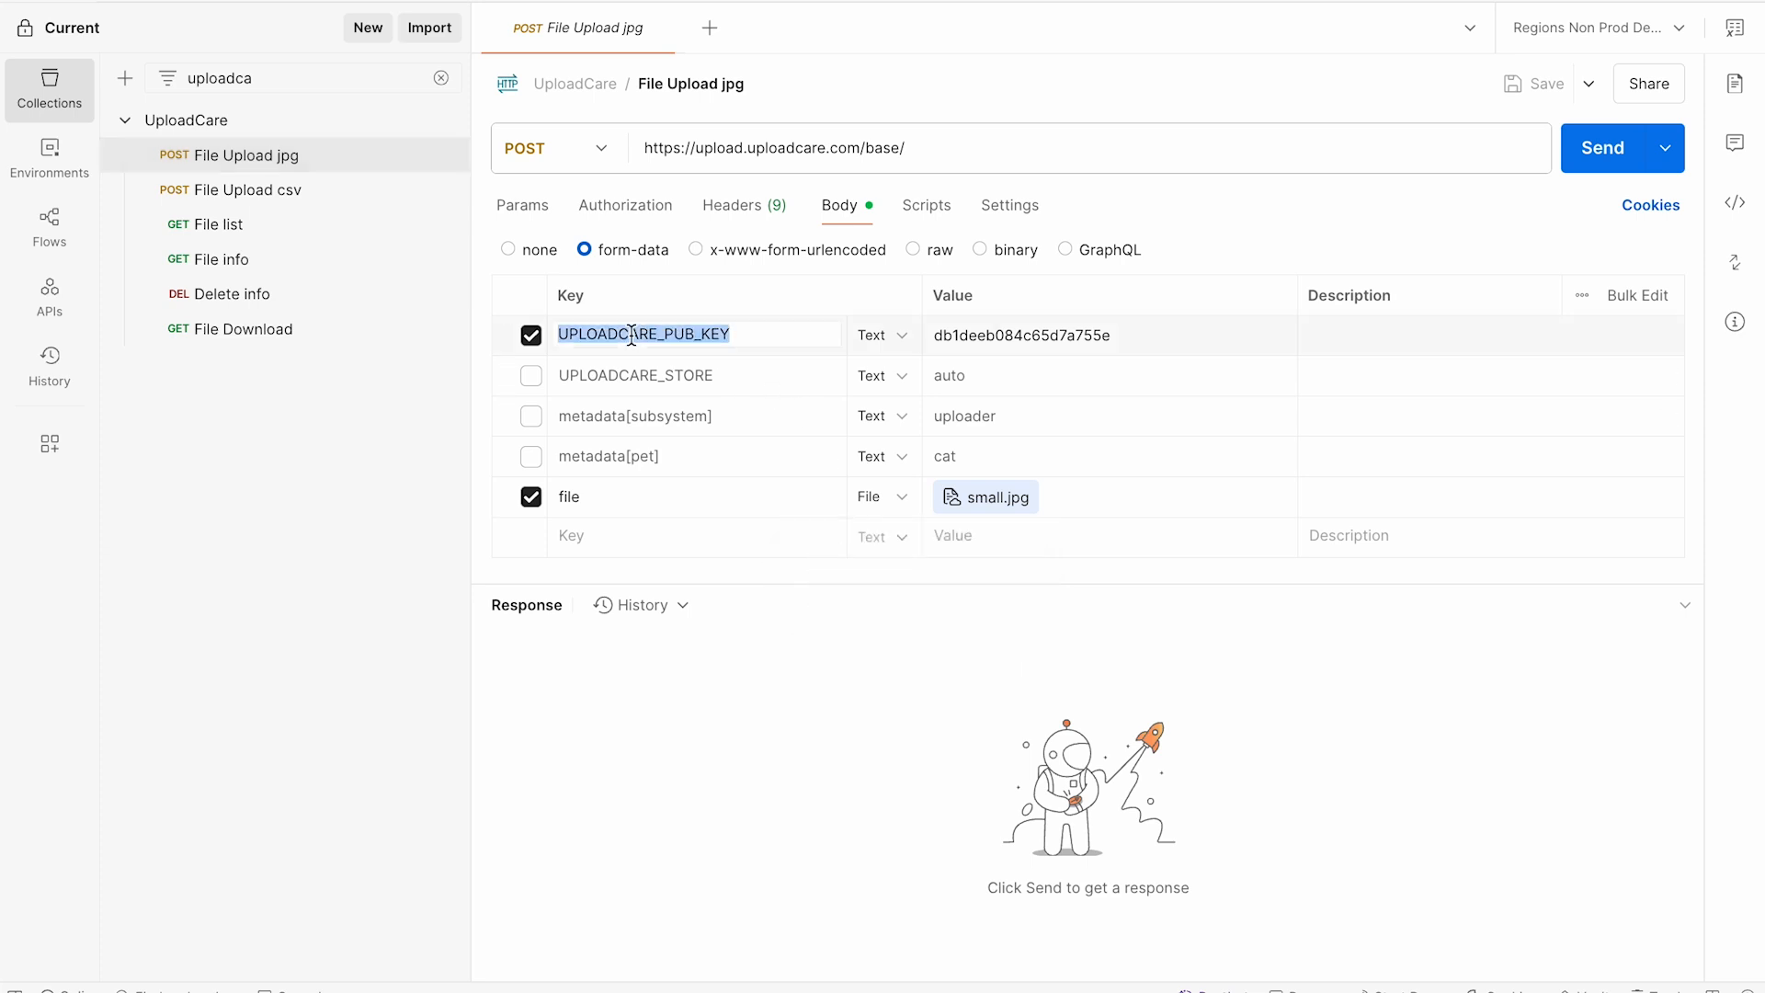
# - Return to the Designer in Chrome and inspect the values set for the formData name and content fields
pyautogui.press('super+Tab')
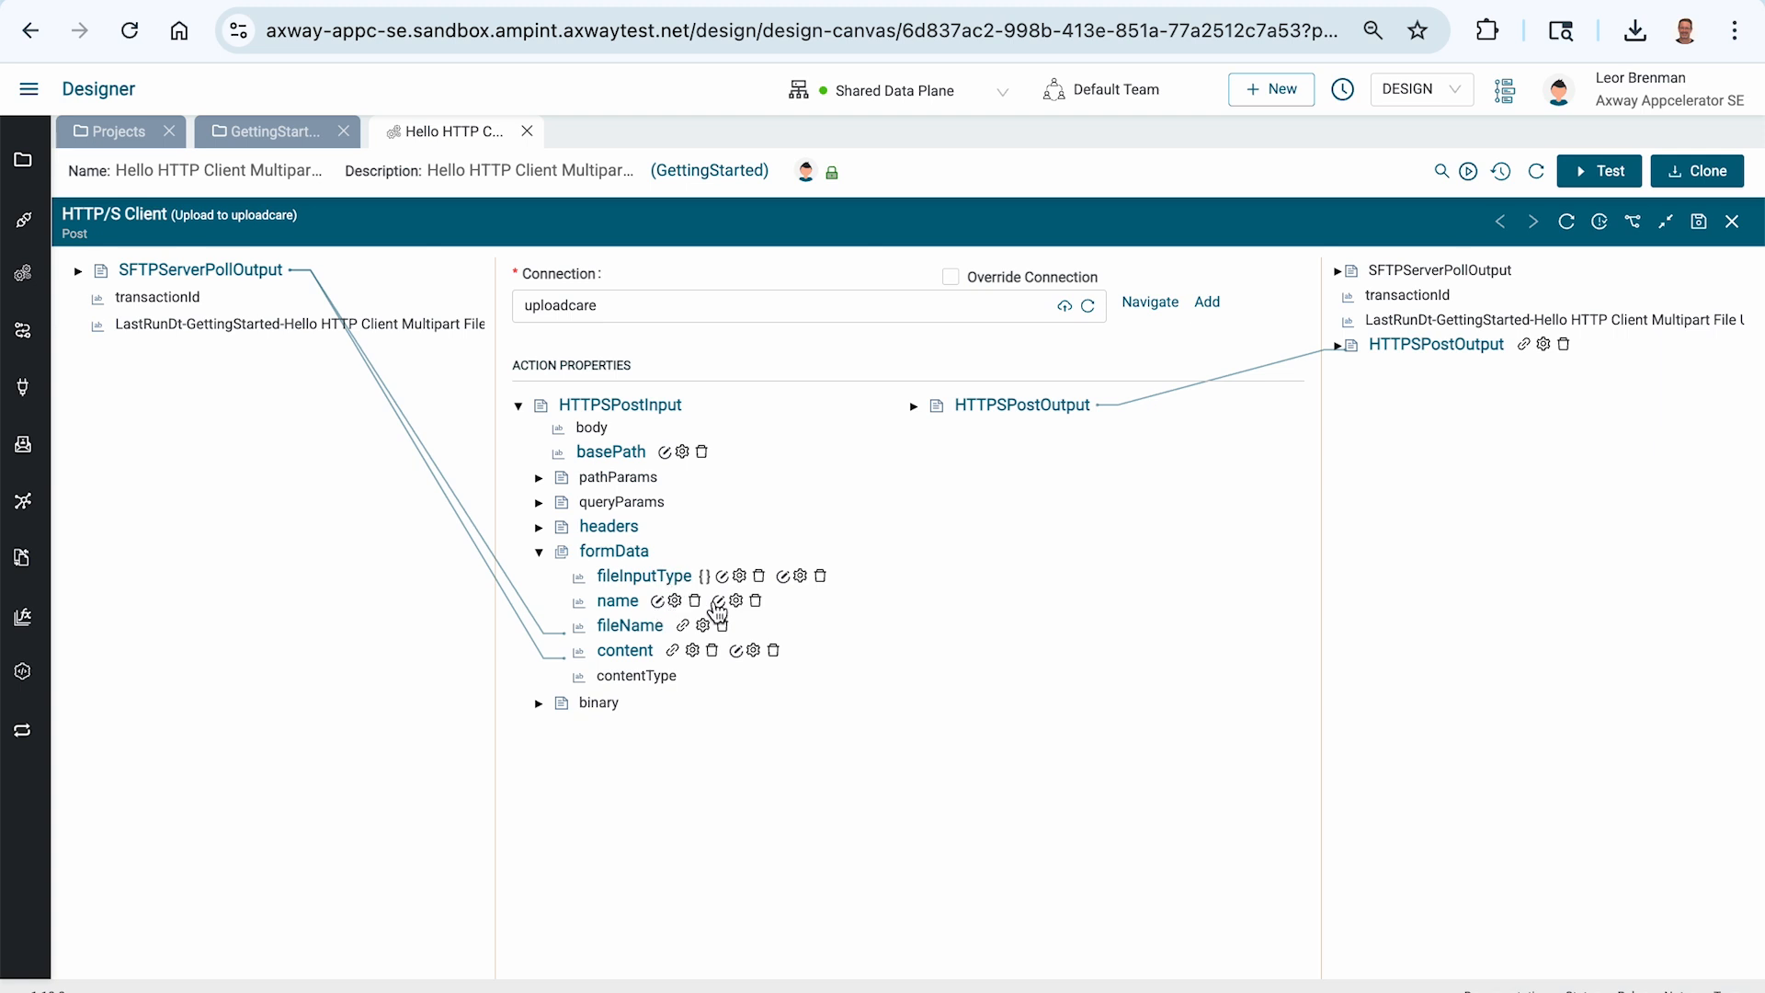
pyautogui.moveTo(718, 604)
pyautogui.moveTo(736, 649)
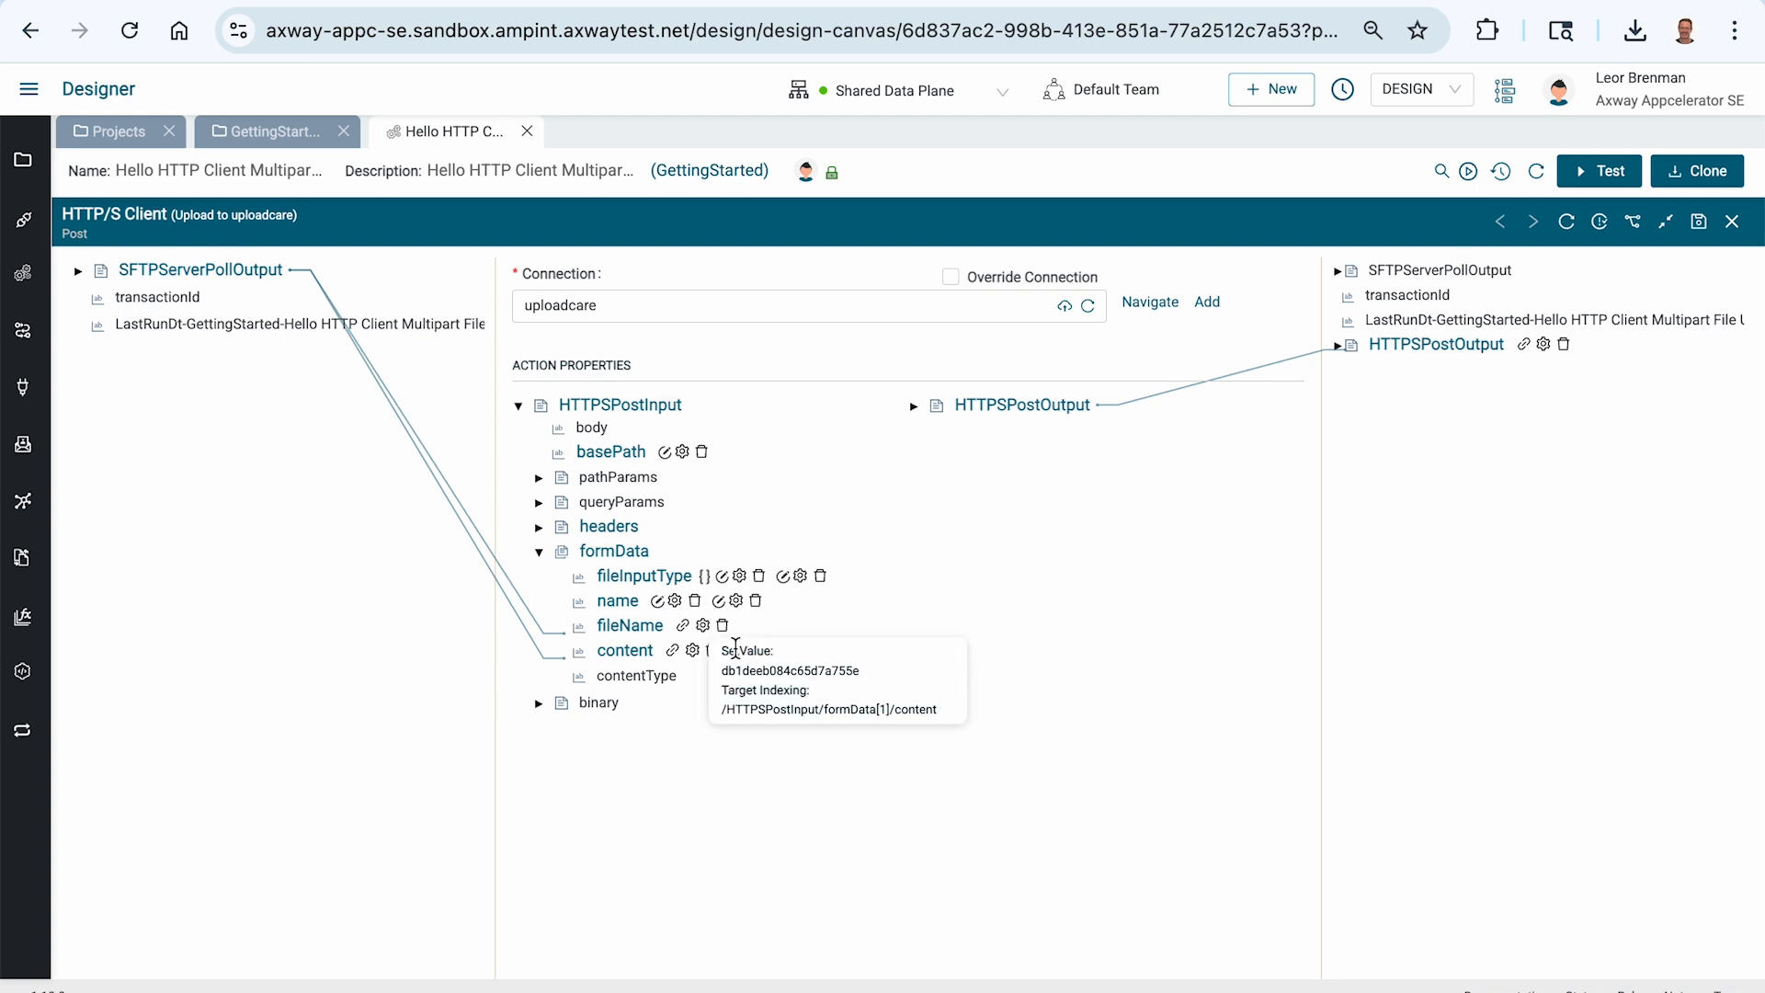
pyautogui.doubleClick(753, 671)
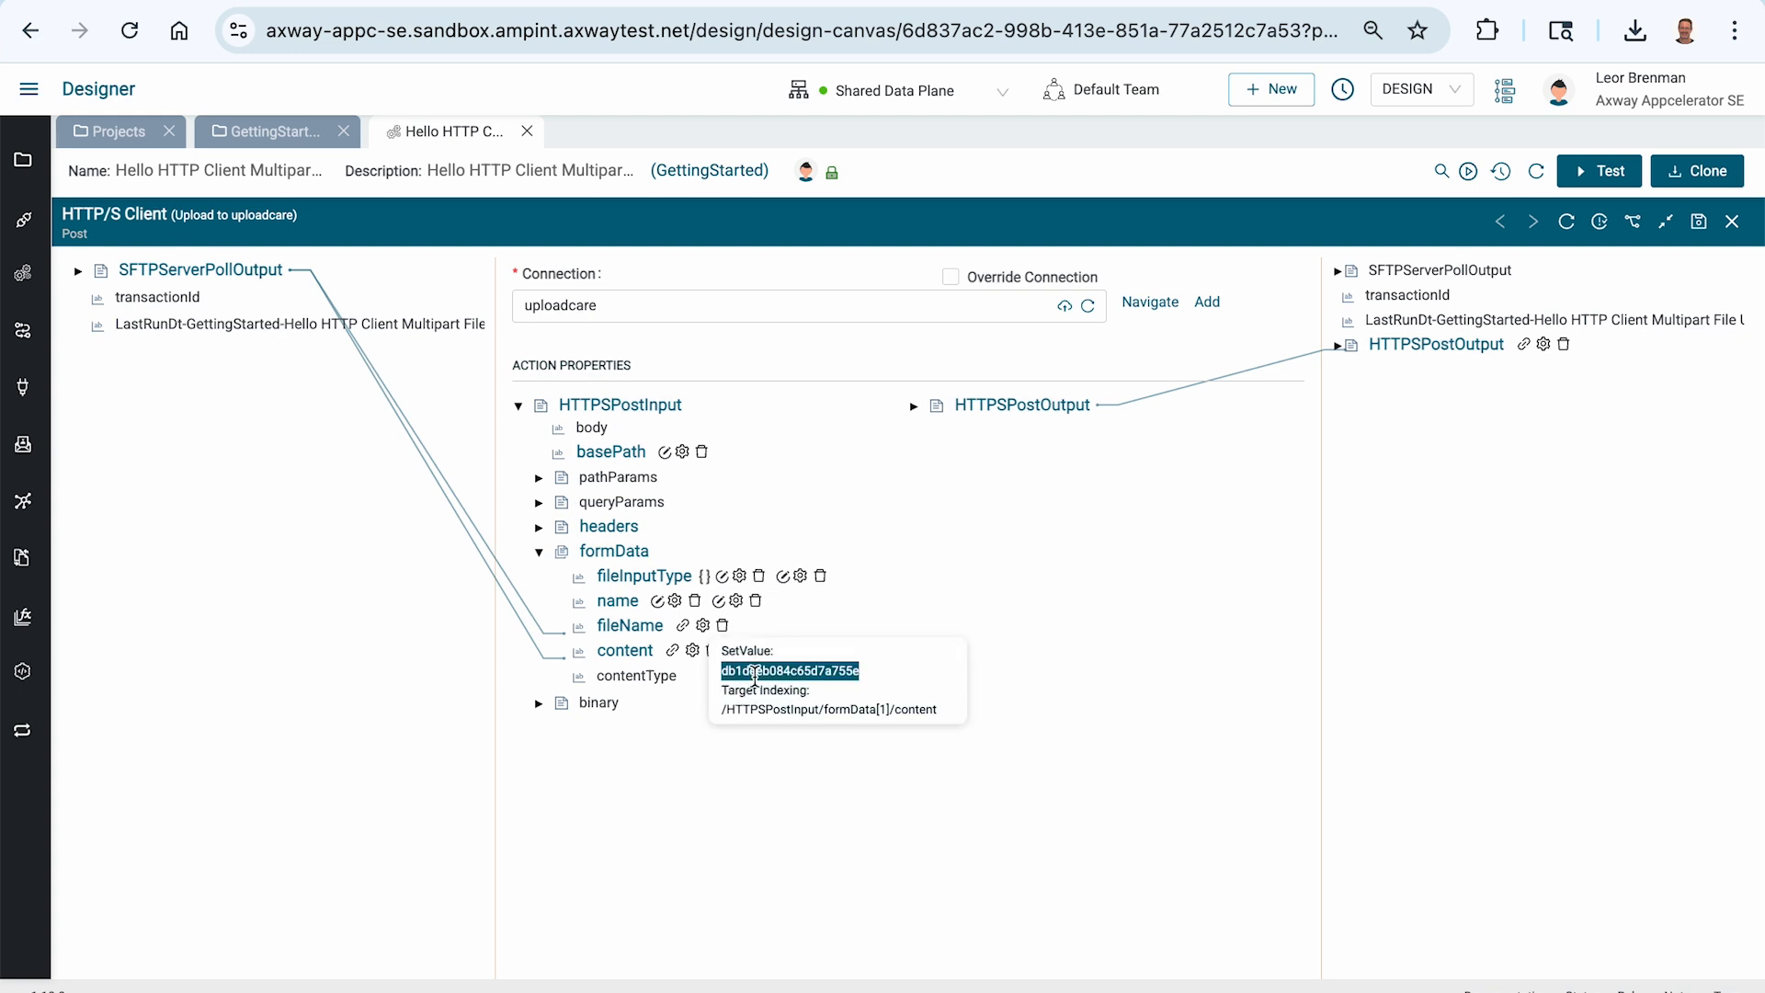
# - Compare the project keys in the Uploadcare addresses of Test and New project, and return to the Test project
pyautogui.click(553, 1)
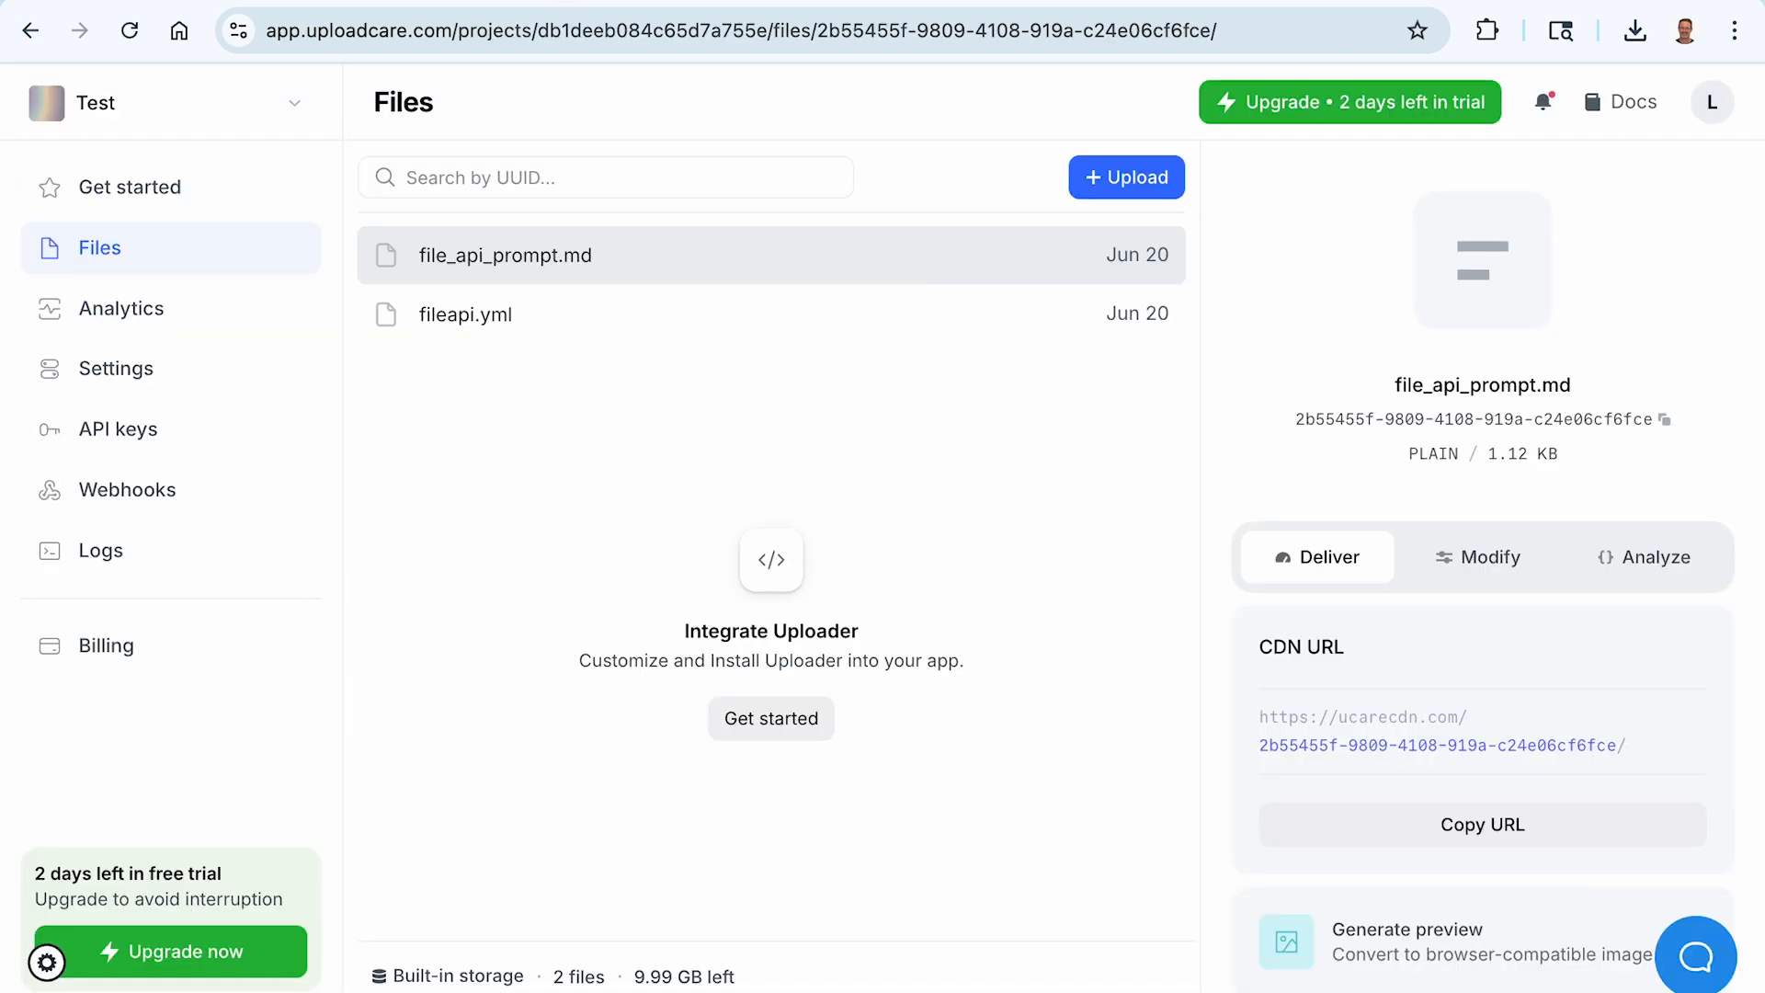
pyautogui.doubleClick(699, 29)
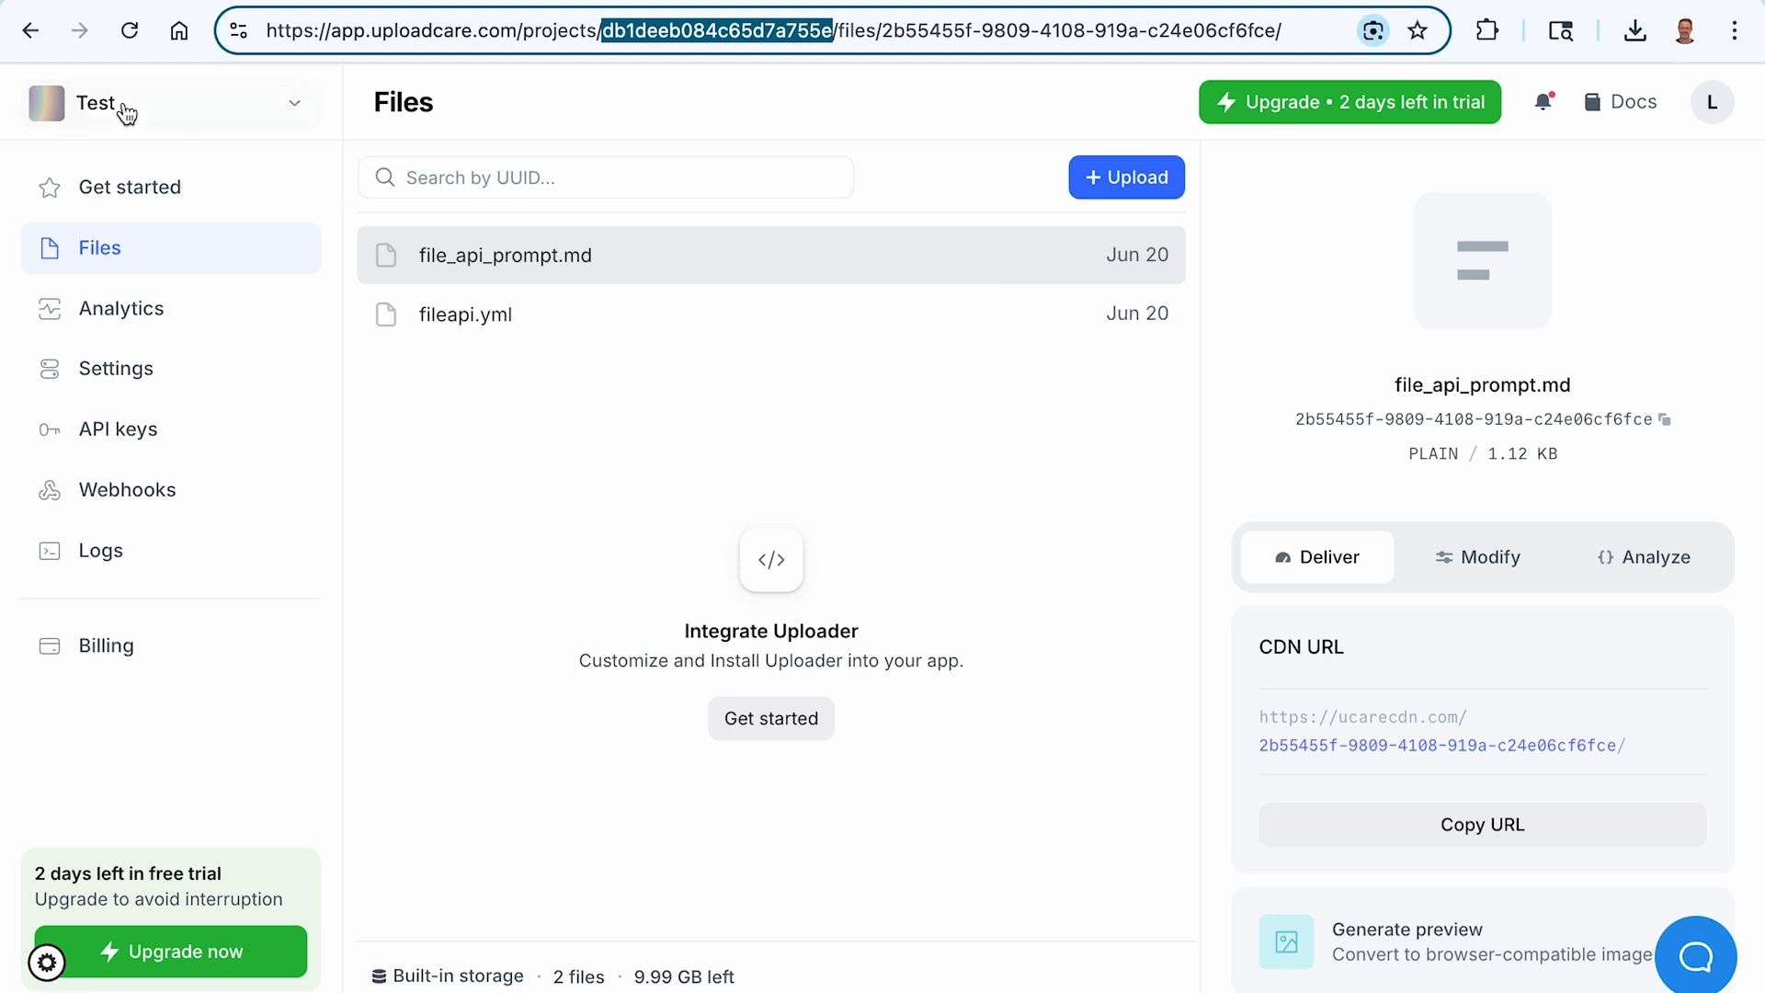
pyautogui.click(92, 108)
pyautogui.click(119, 290)
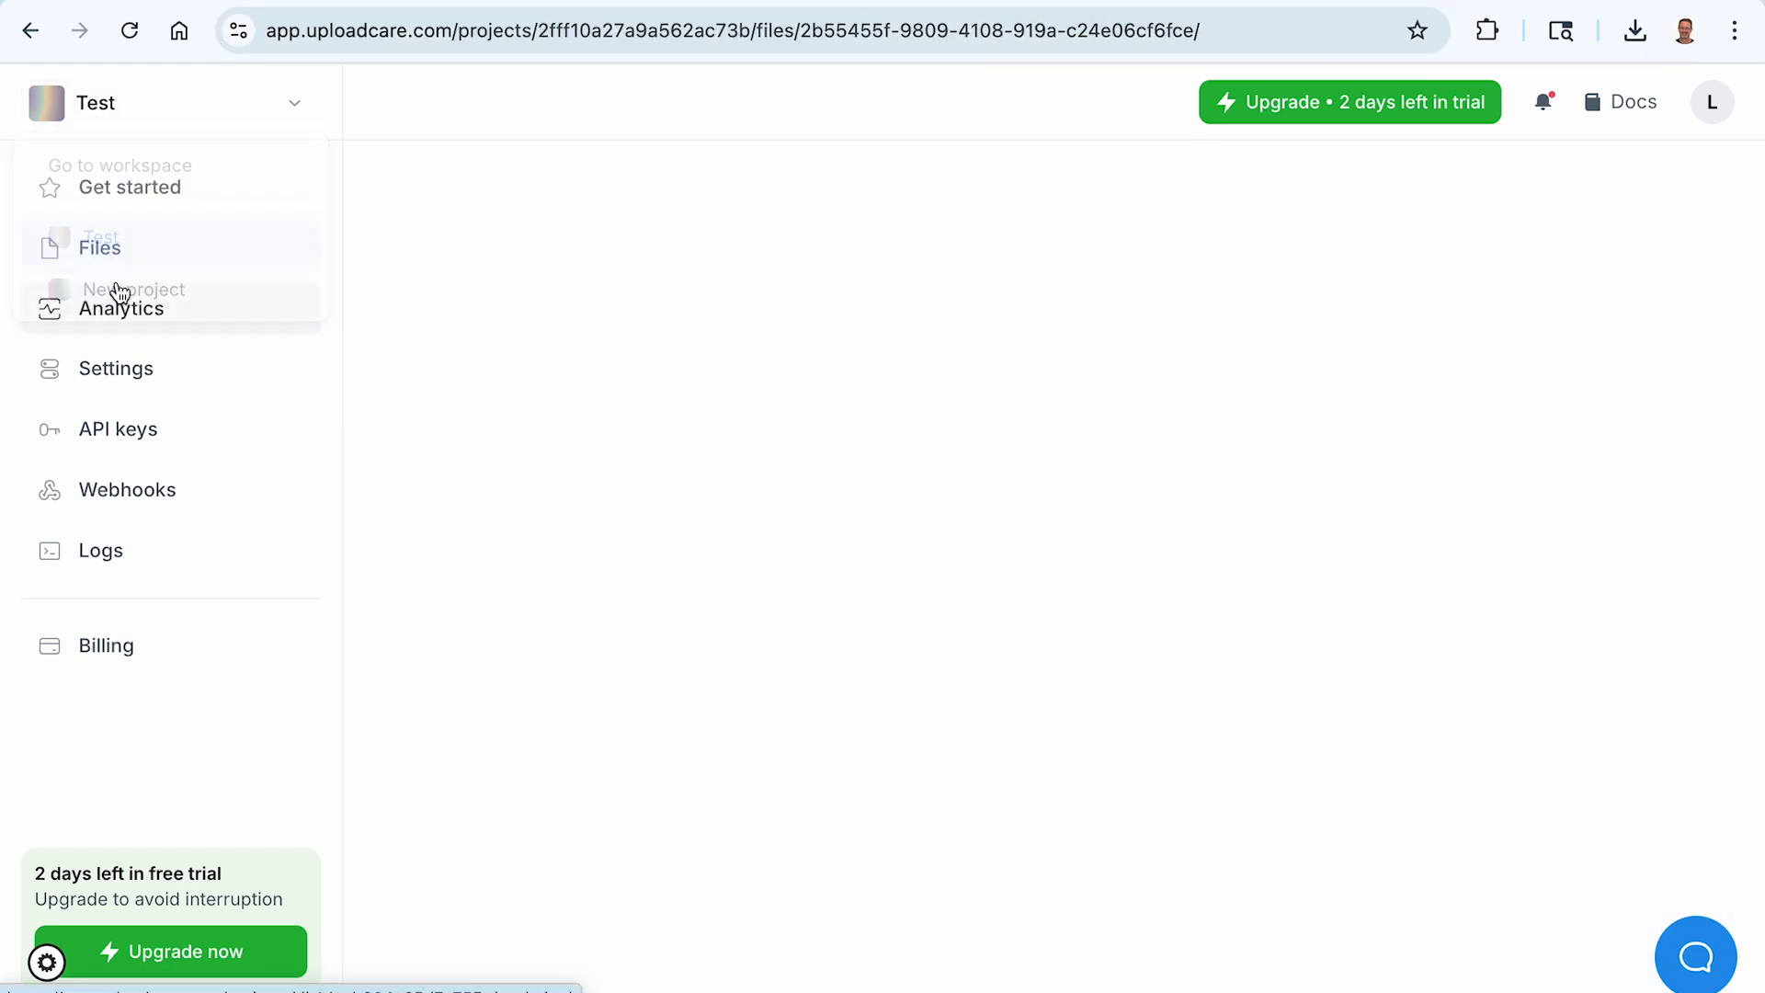
pyautogui.doubleClick(615, 34)
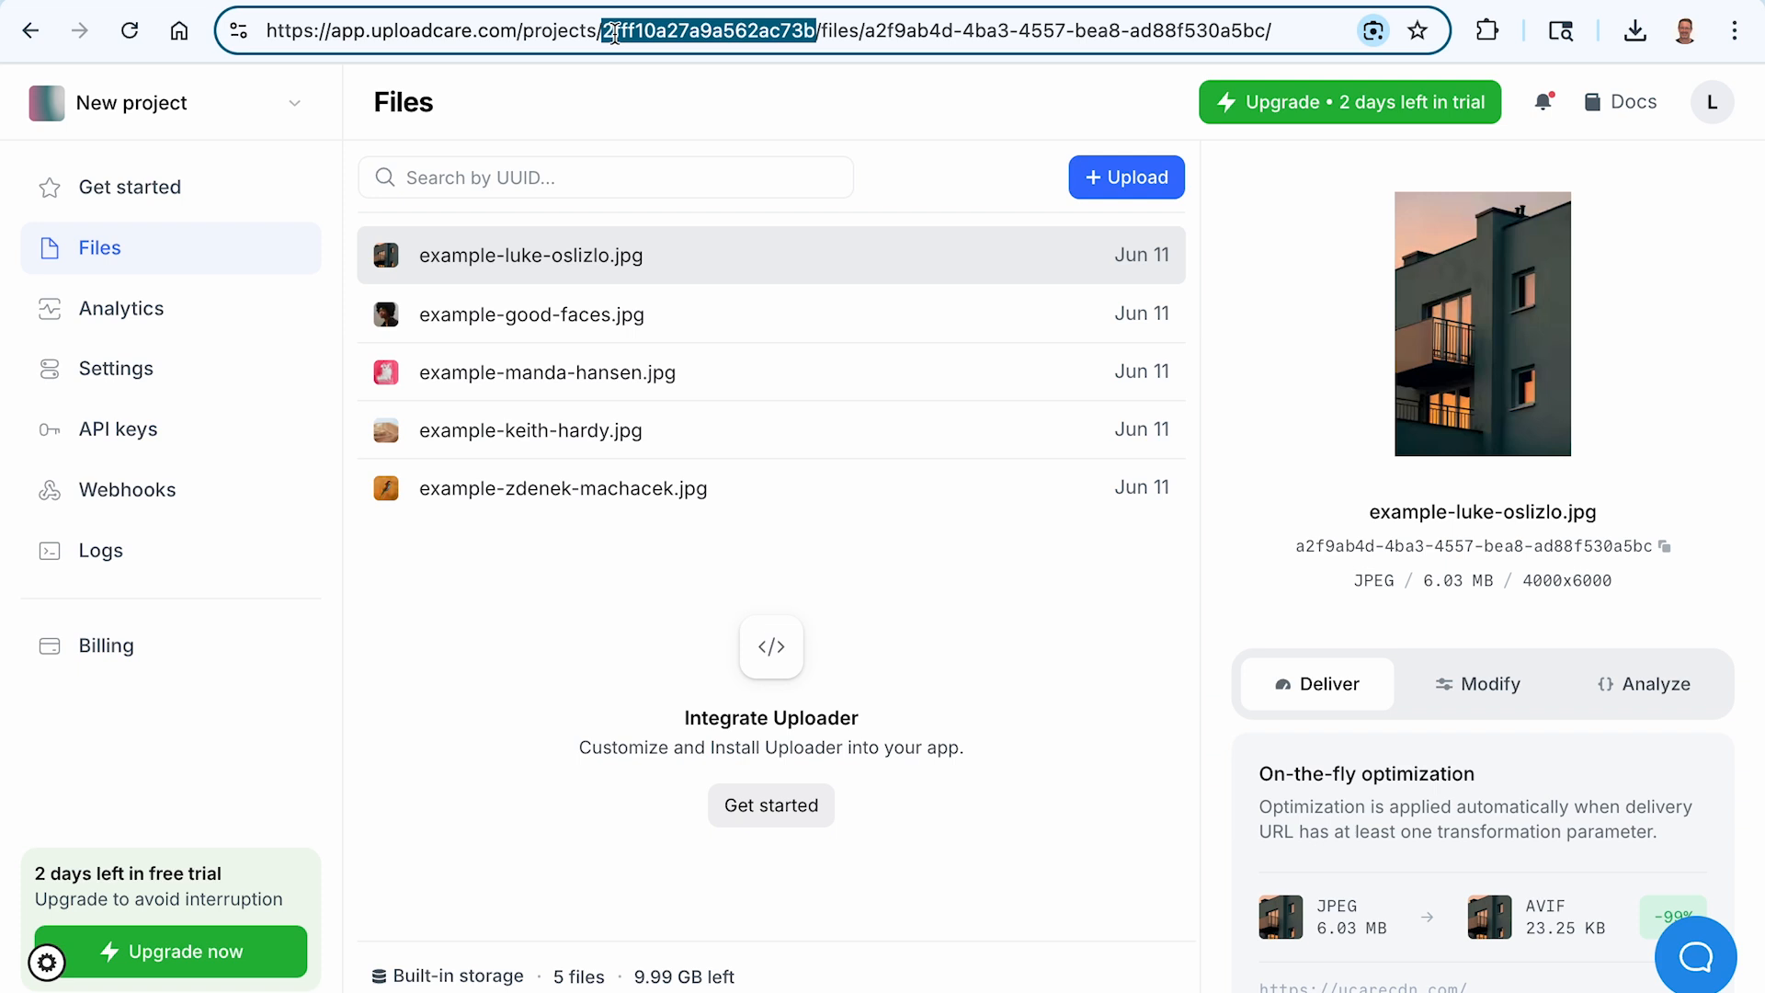
pyautogui.click(117, 102)
pyautogui.click(133, 242)
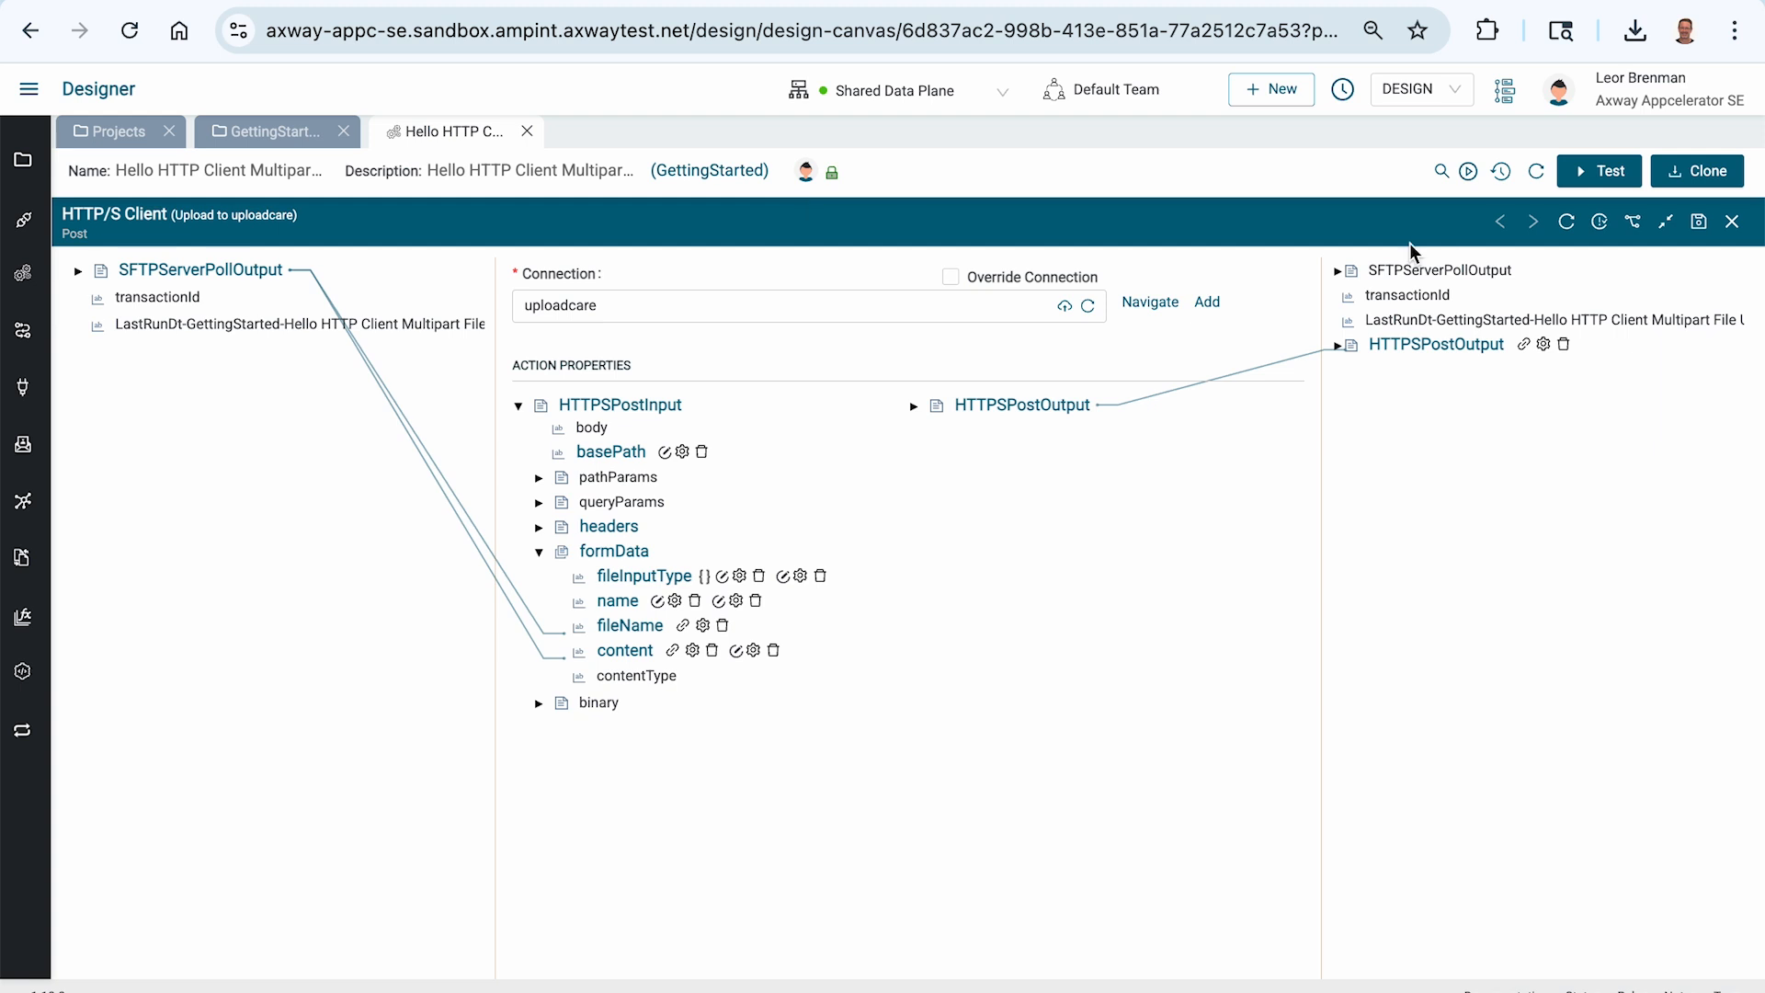
# - Activate the integration's SFTP Server event on the Shared Data Plane
pyautogui.click(1468, 172)
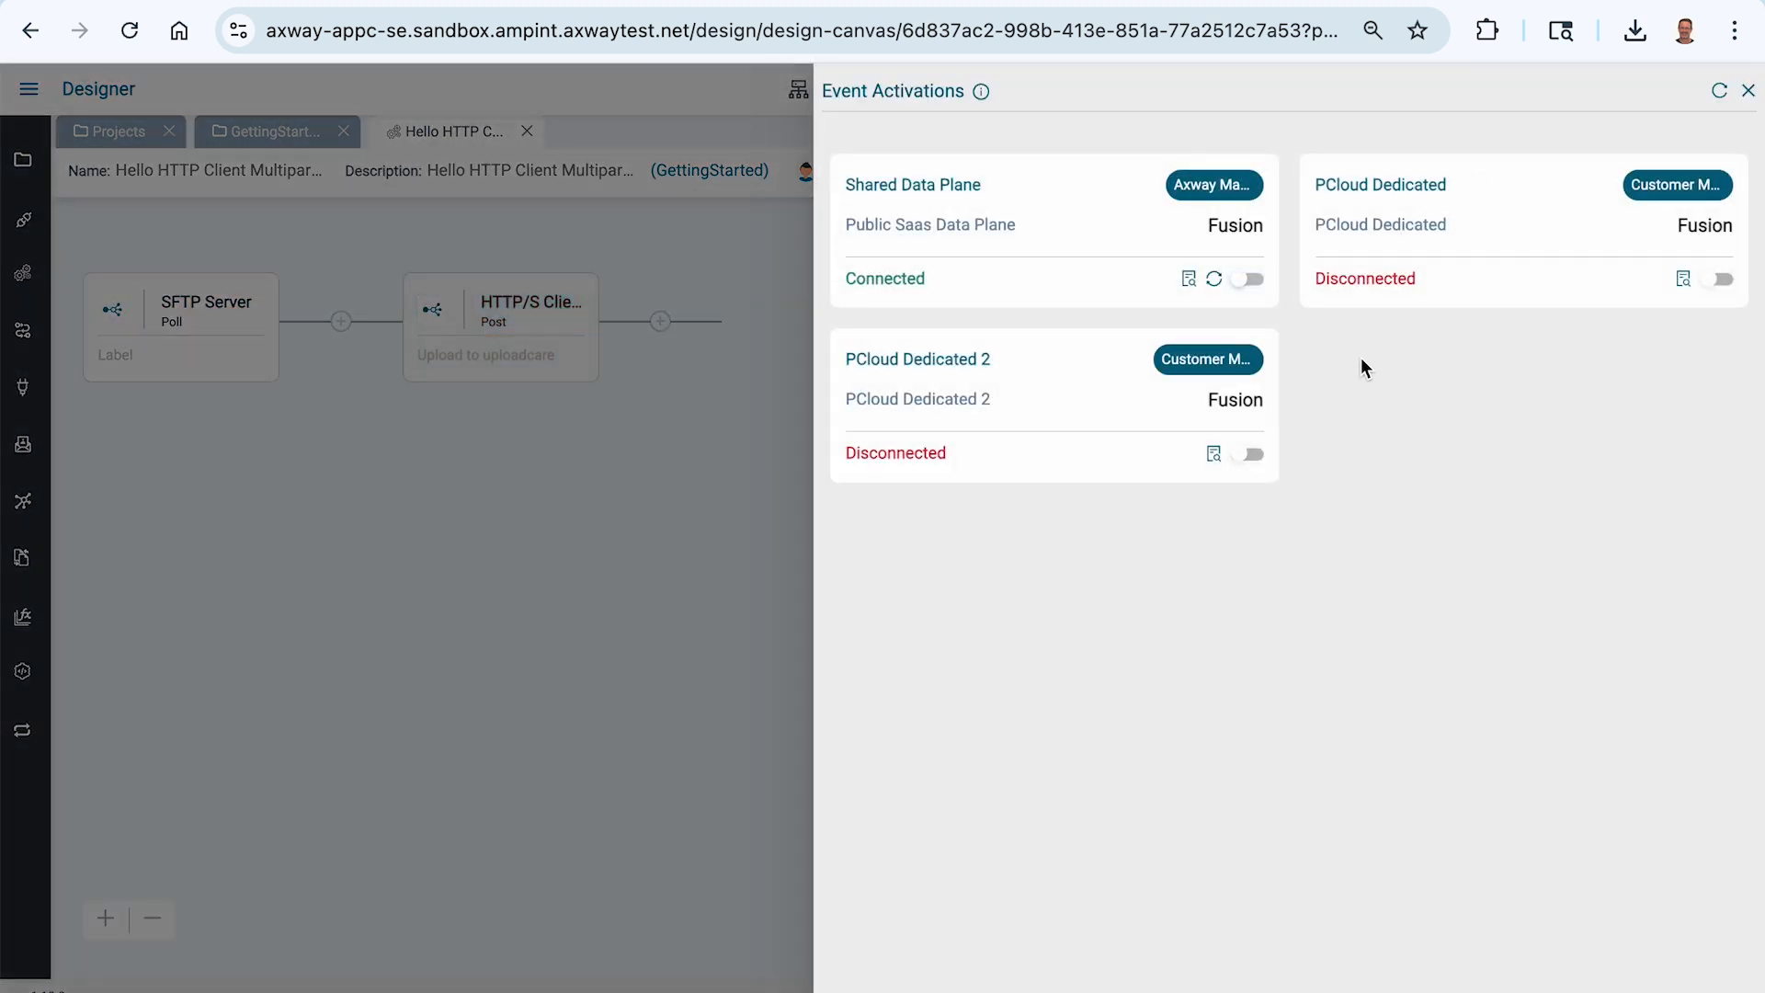
pyautogui.click(1241, 281)
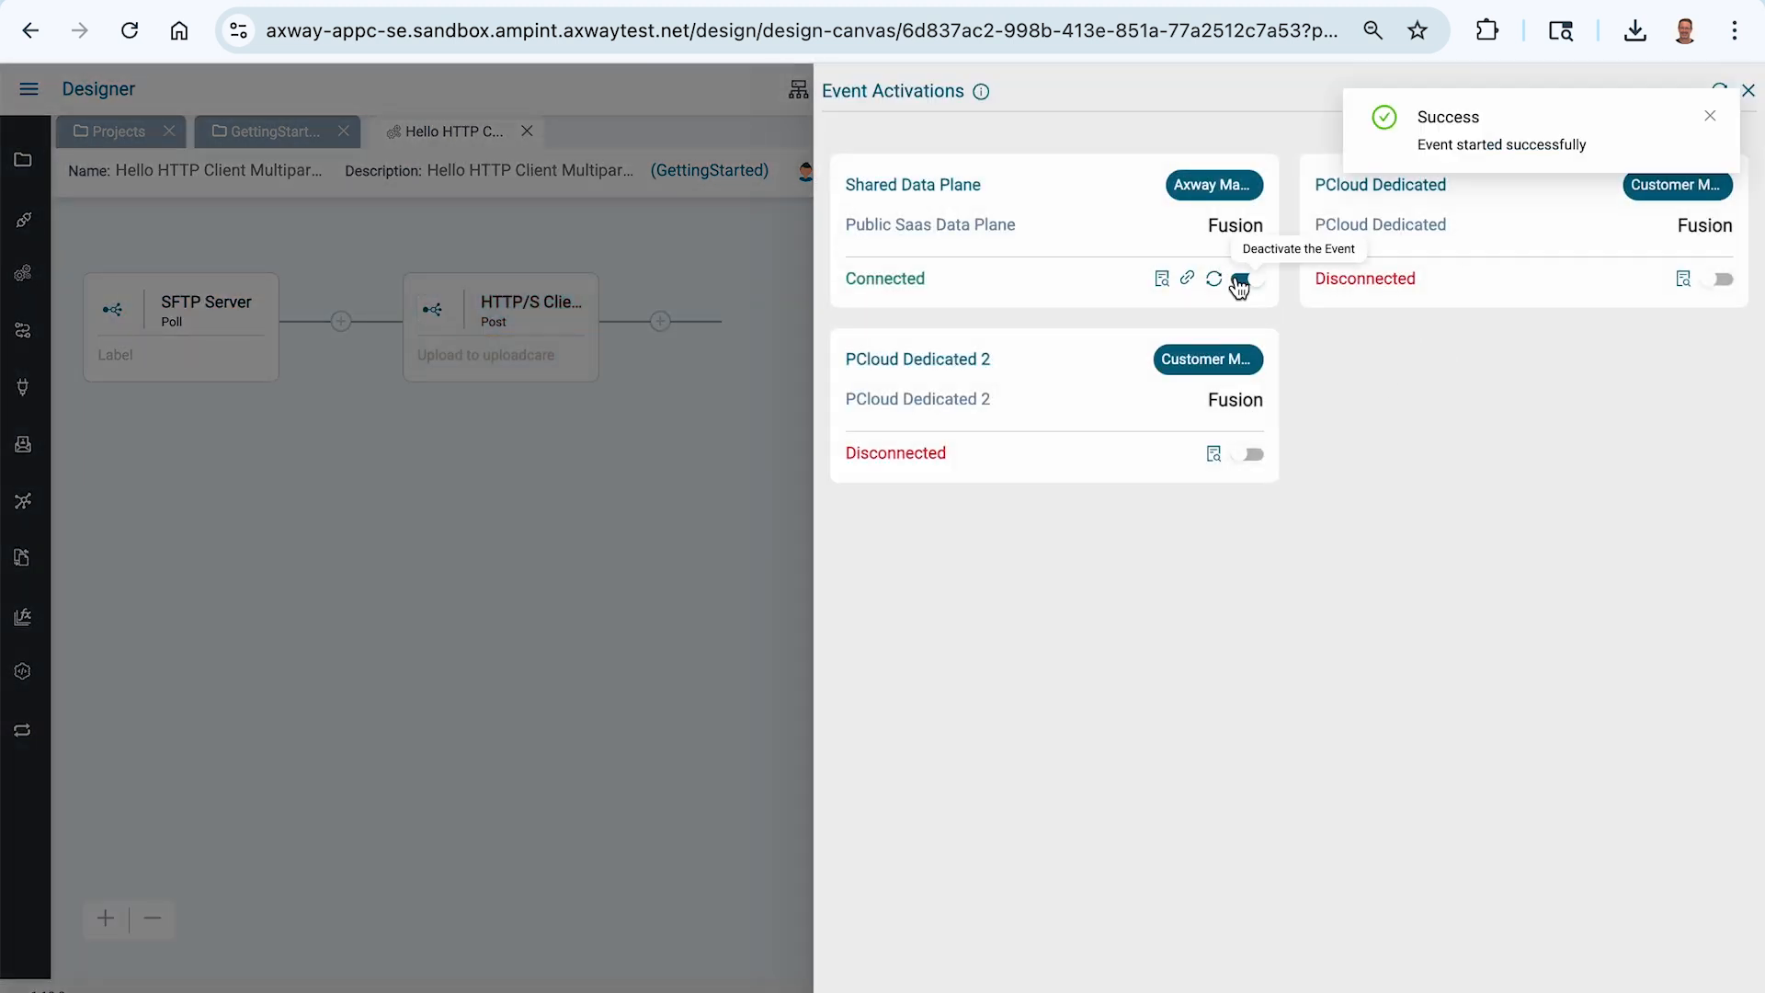
# - Switch to FileZilla, refresh the remote listing and upload small.jpg from the local Desktop to the /incoming folder
pyautogui.press('super+Tab')
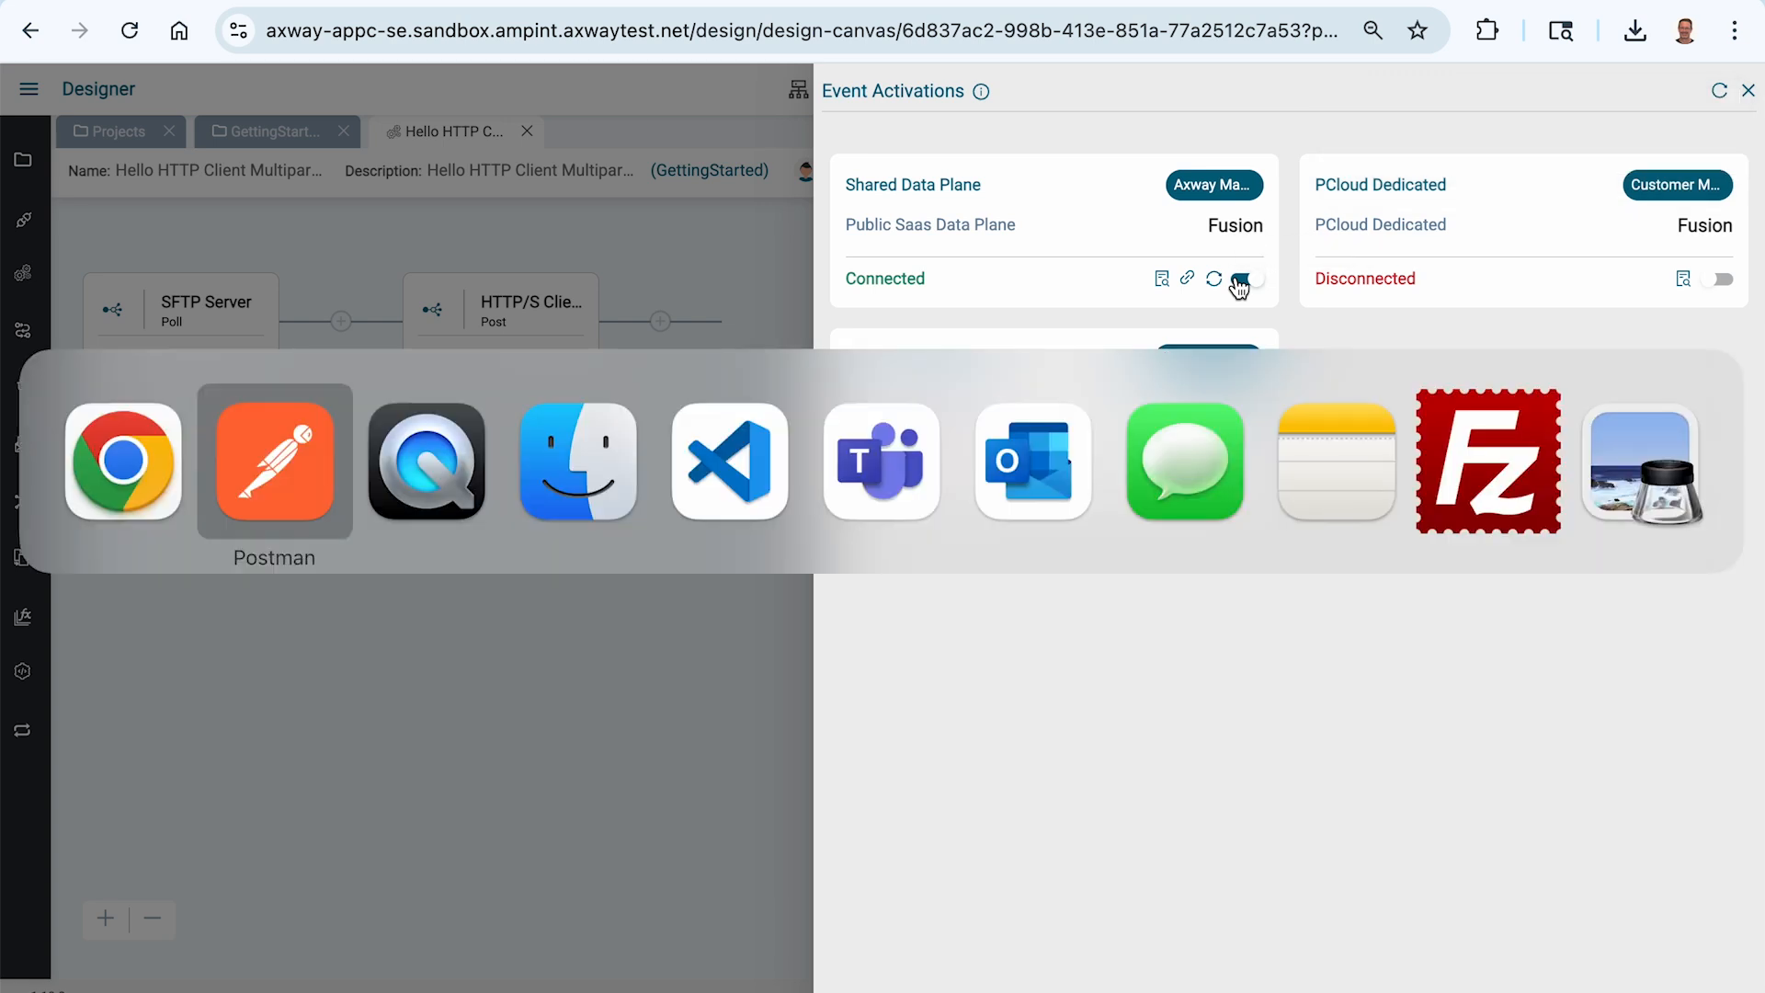
pyautogui.press('super+Tab')
pyautogui.press('super+Tab')
pyautogui.press('super+Tab')
pyautogui.press('super+Tab')
pyautogui.press('super+Tab')
pyautogui.press('super+Tab')
pyautogui.press('super+Tab')
pyautogui.press('super+Tab')
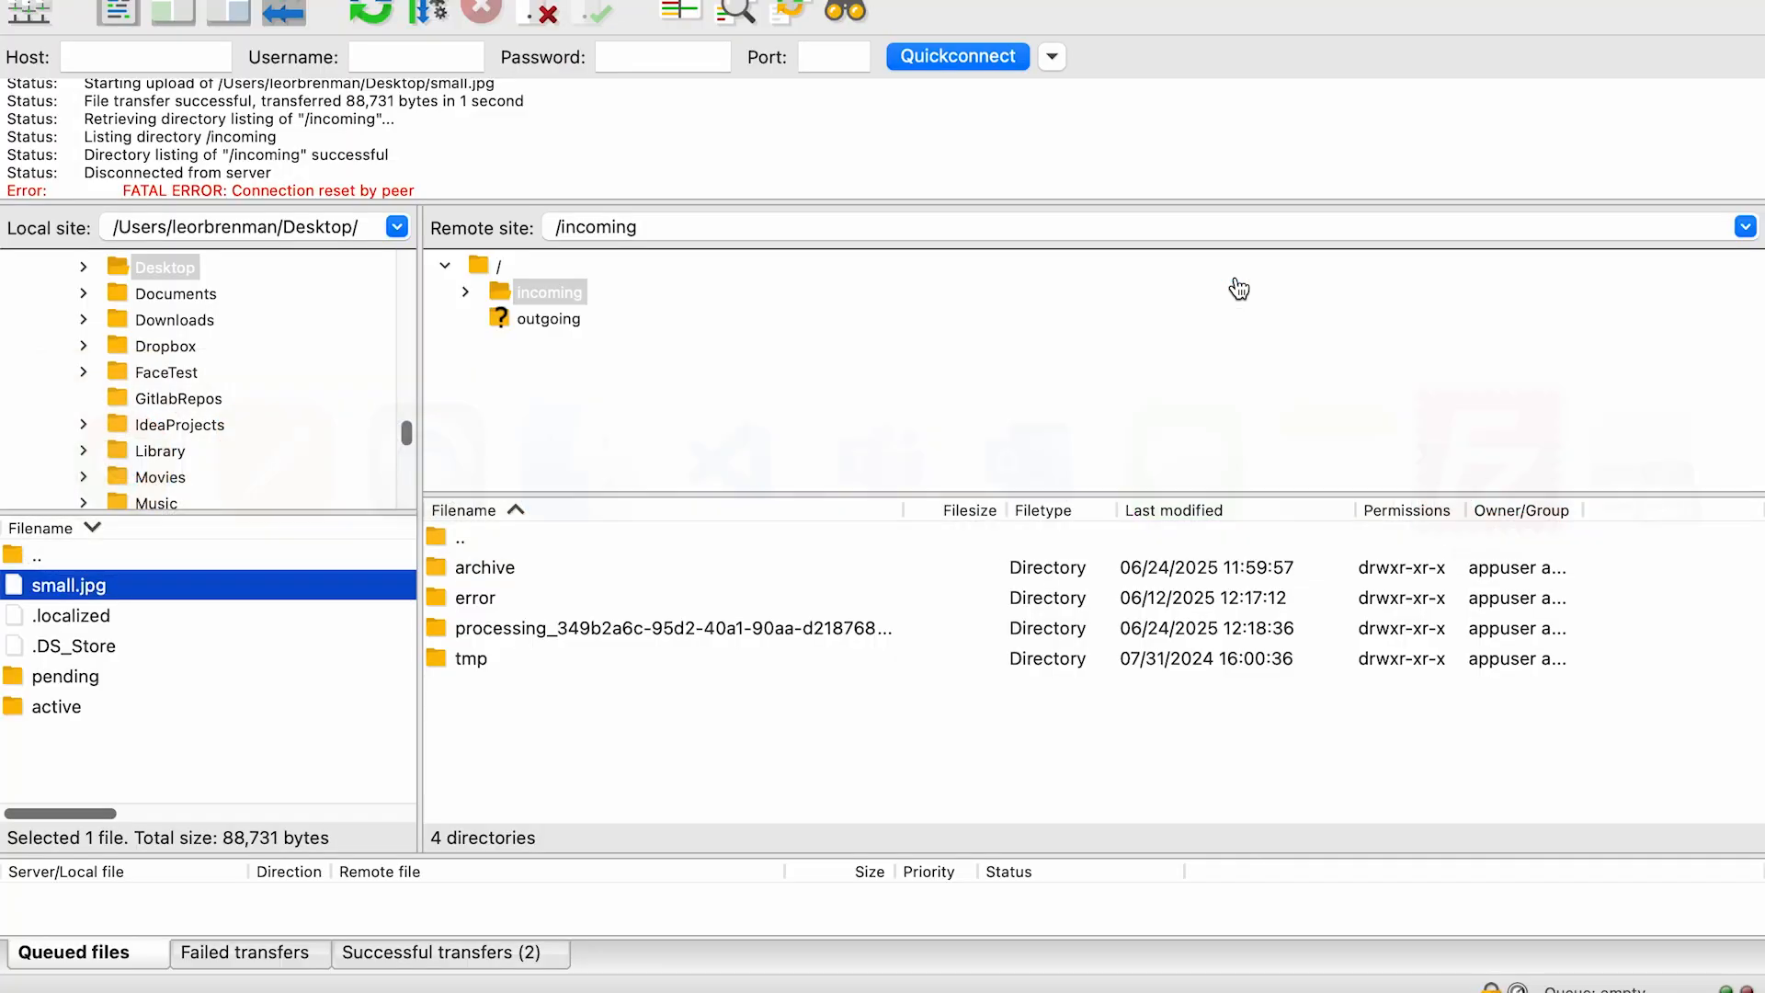
pyautogui.click(374, 12)
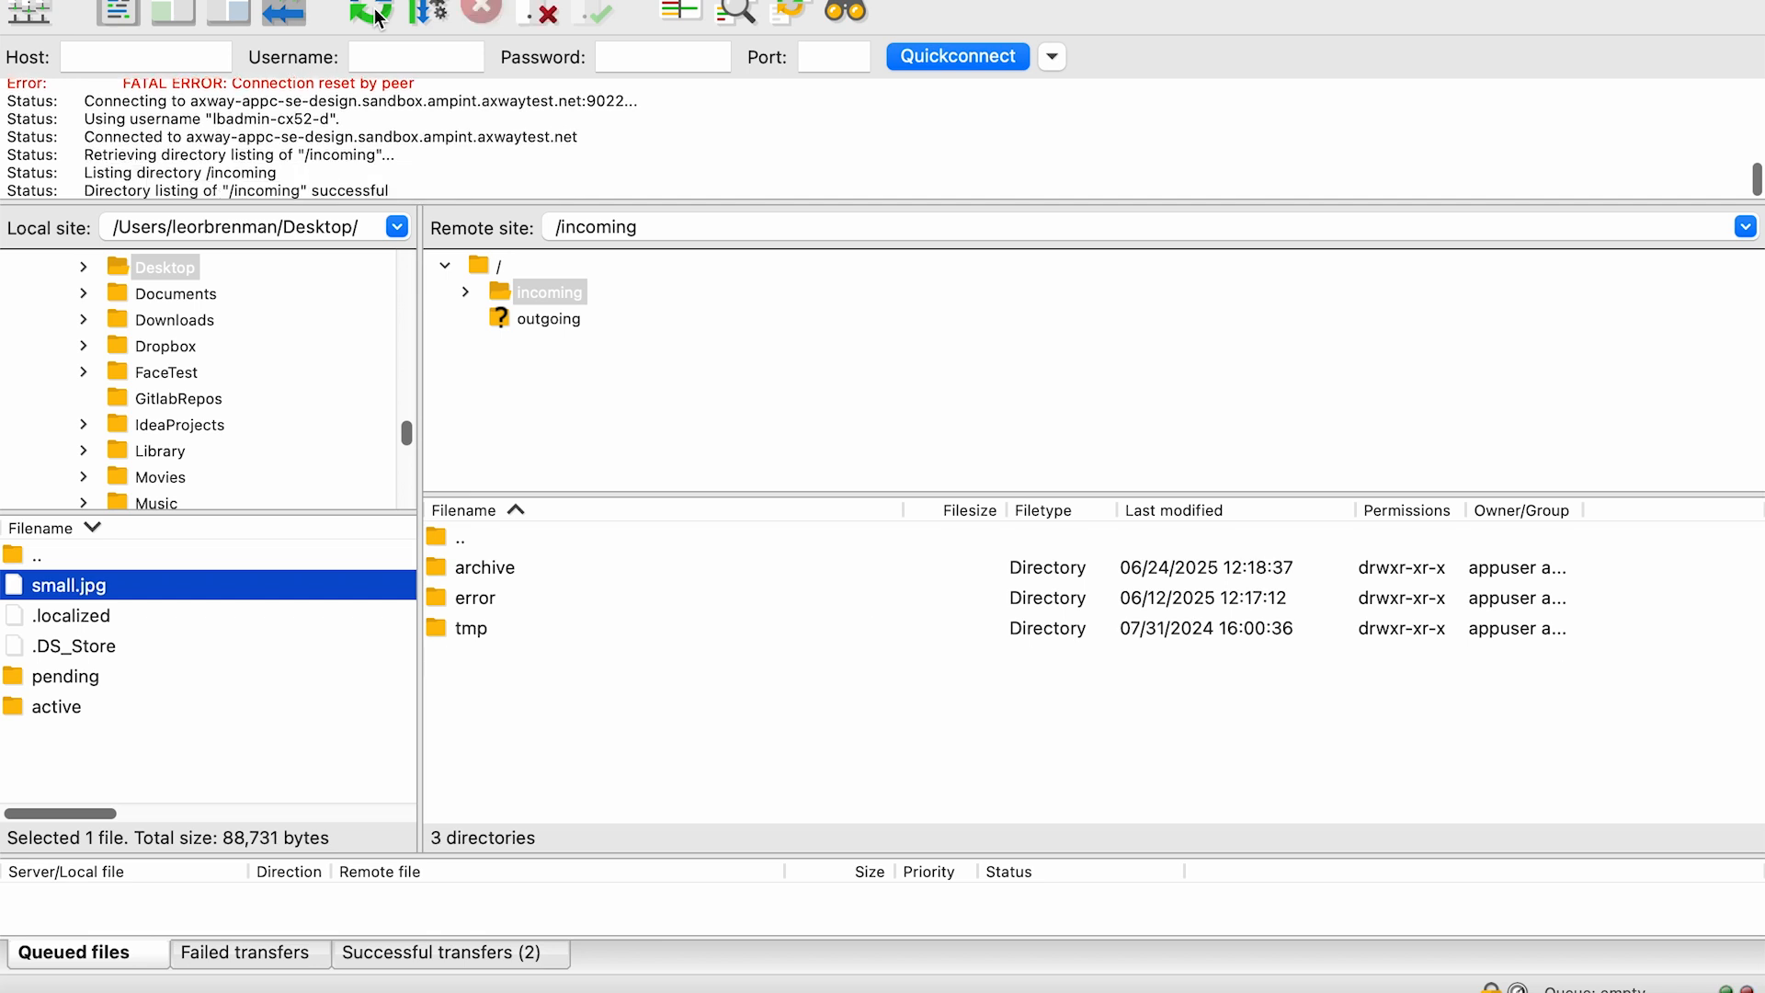
pyautogui.click(549, 292)
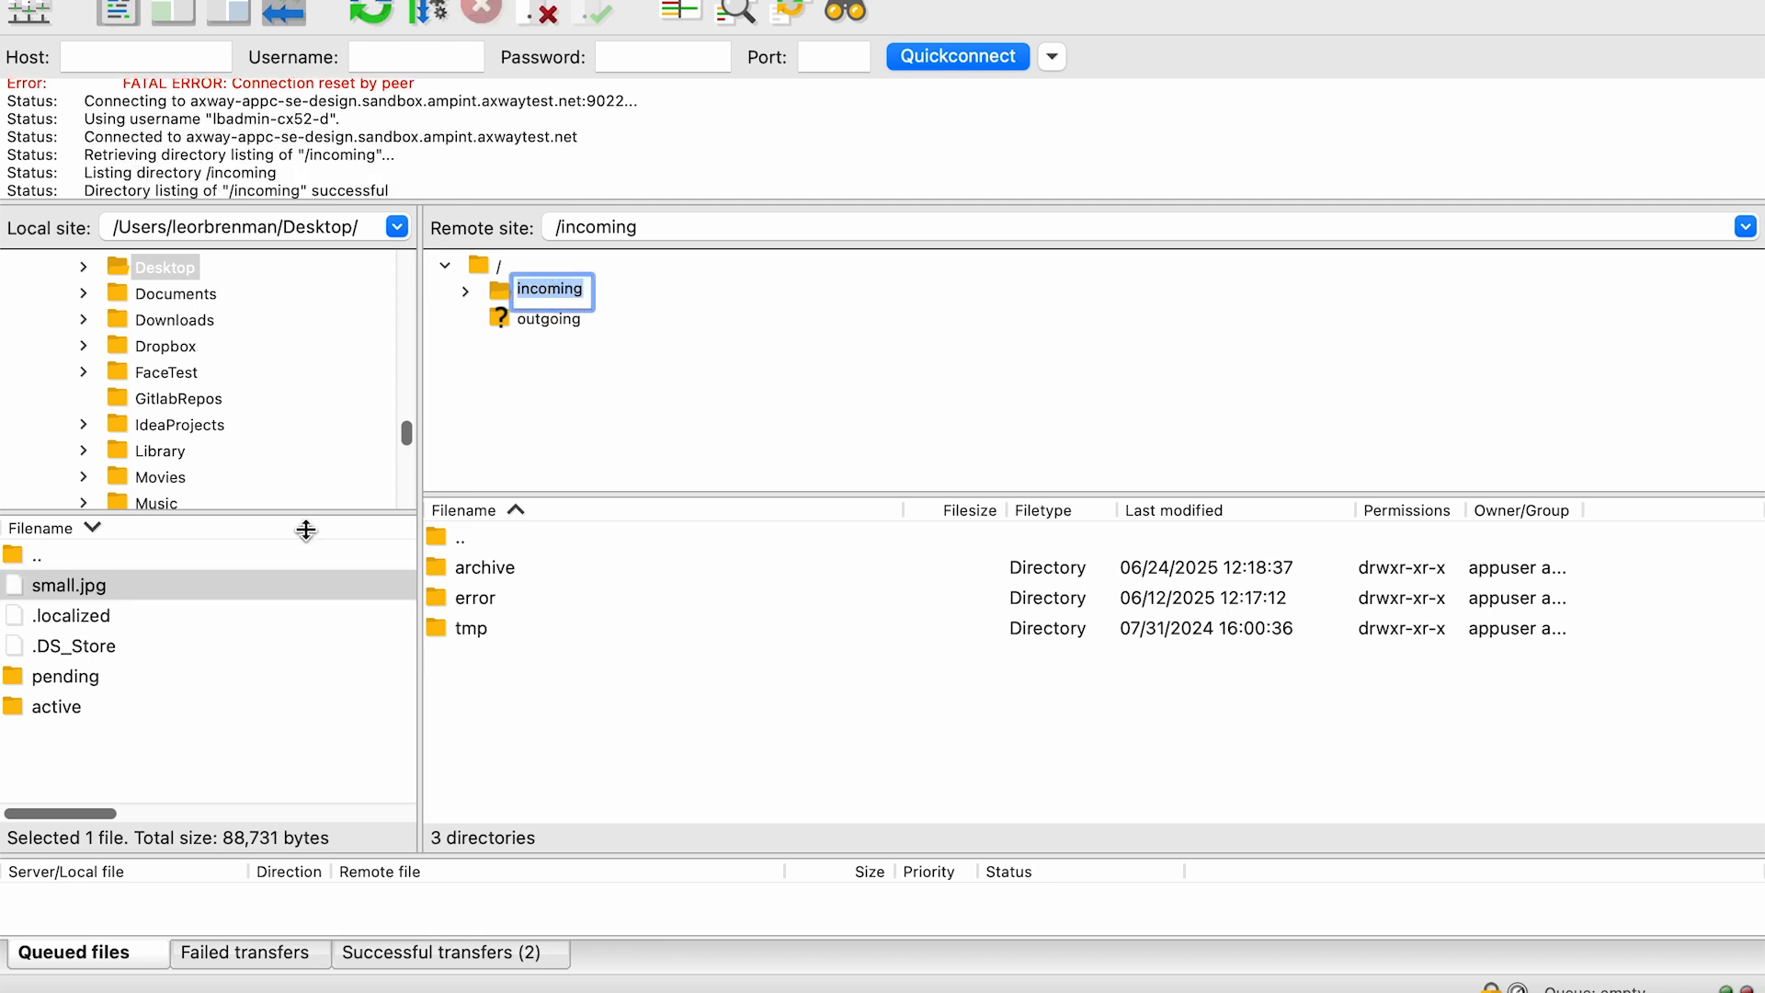
pyautogui.doubleClick(81, 586)
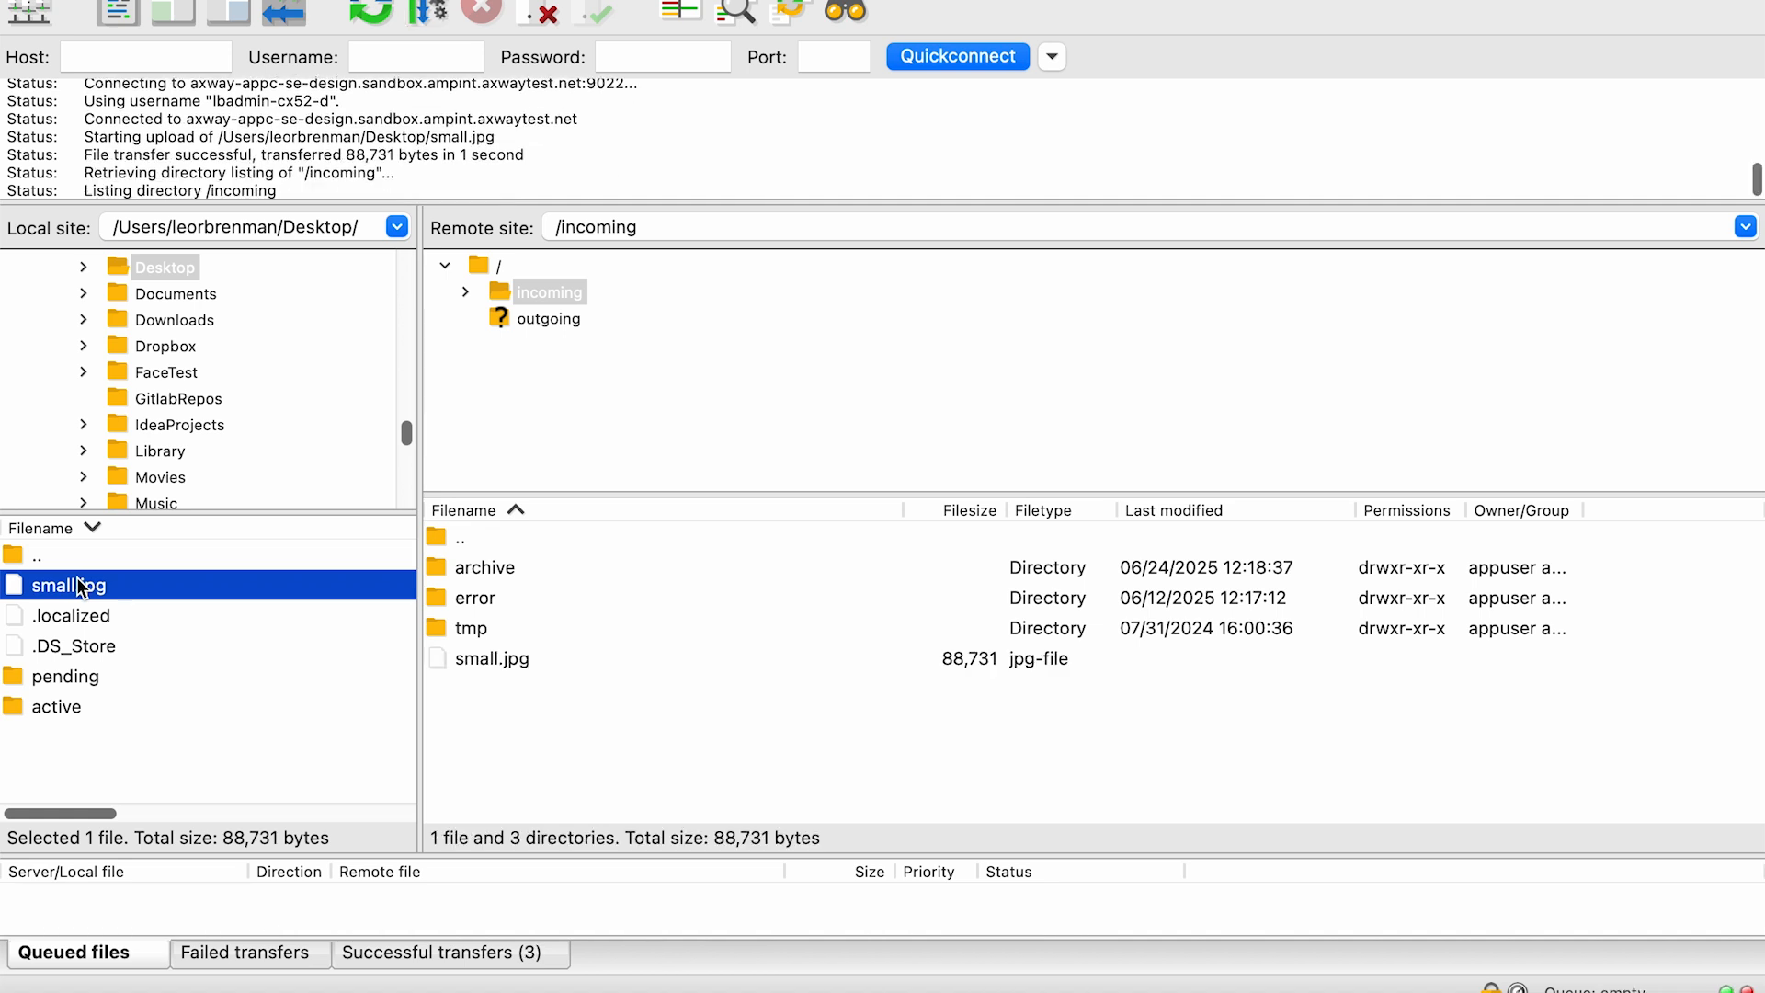
# - Return to Uploadcare in Chrome, reload the Test project's files to check for small.jpg, and view New project's files
pyautogui.press('super+Tab')
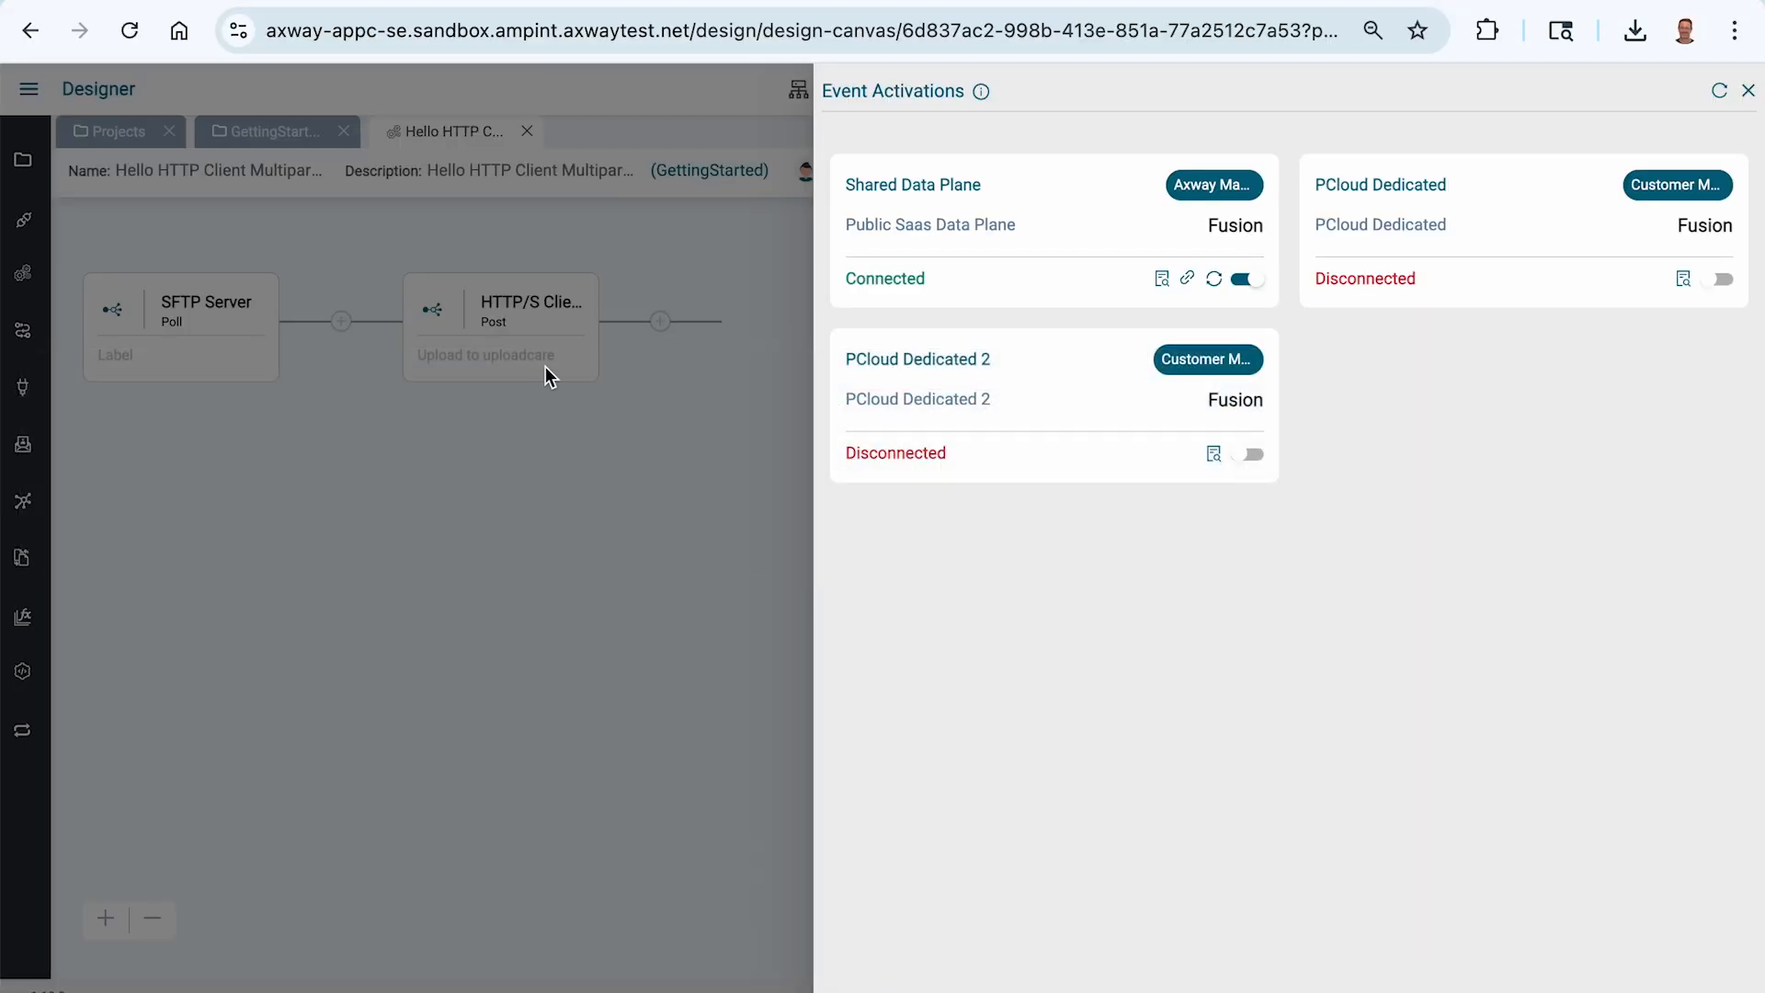
pyautogui.click(542, 2)
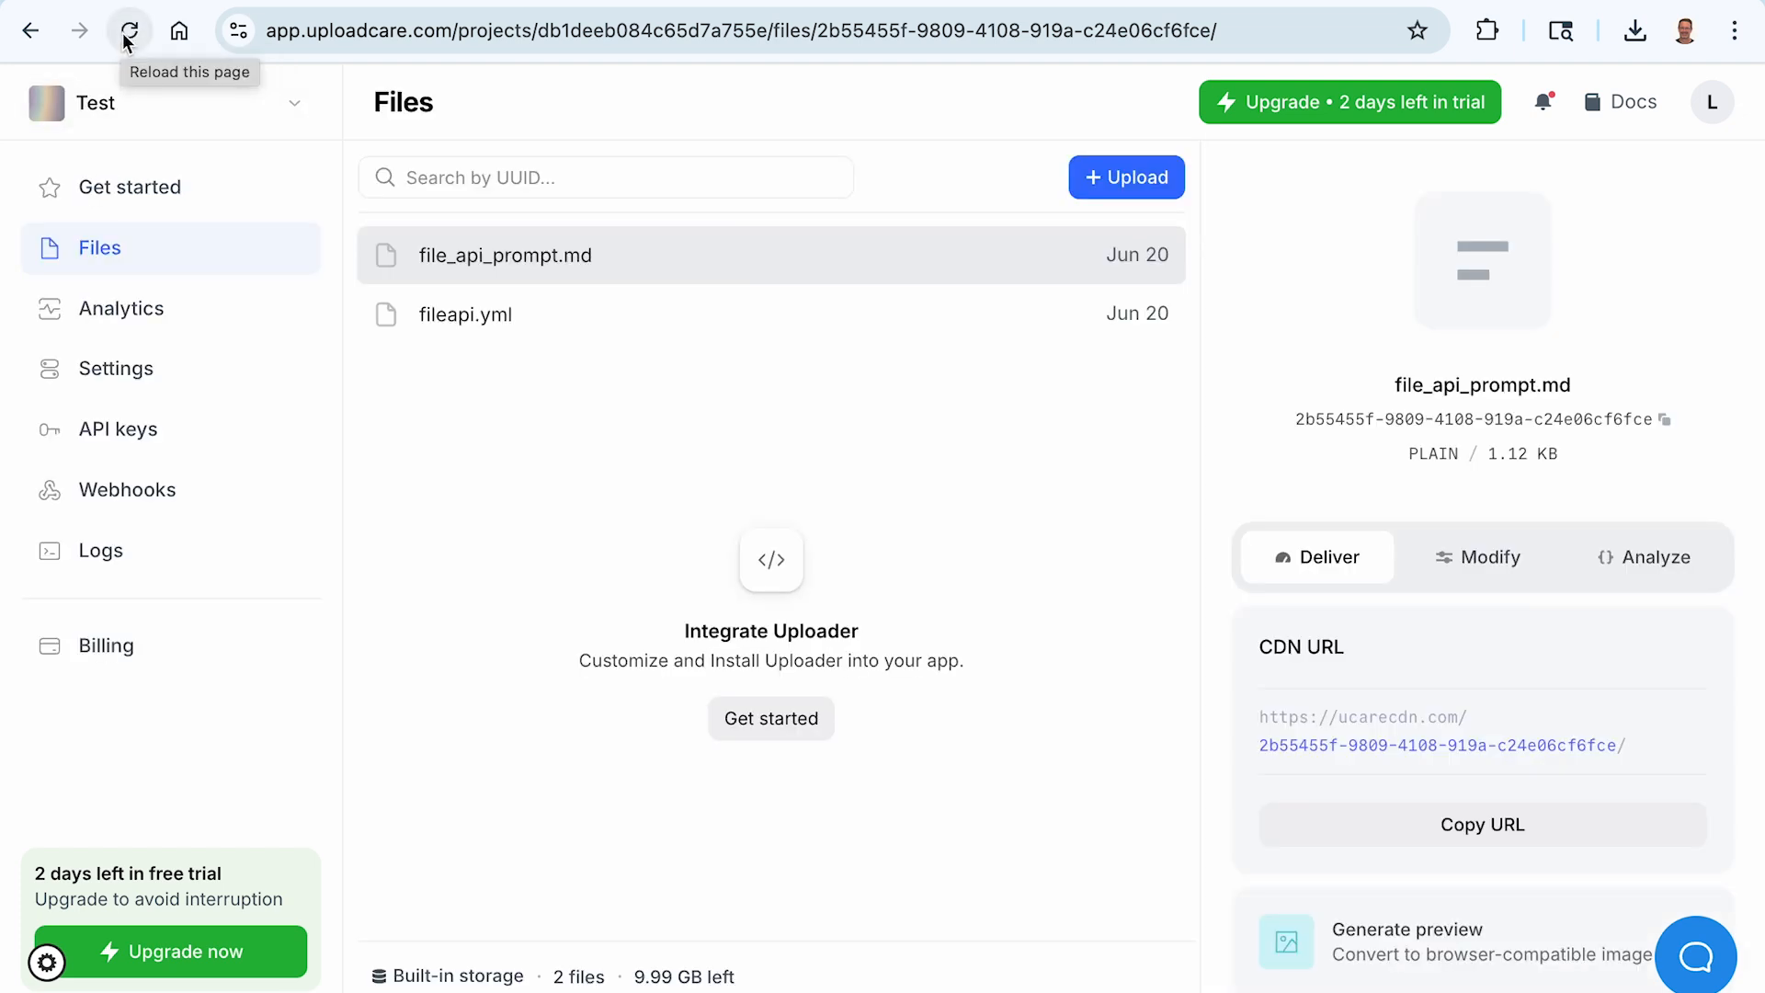
pyautogui.click(128, 40)
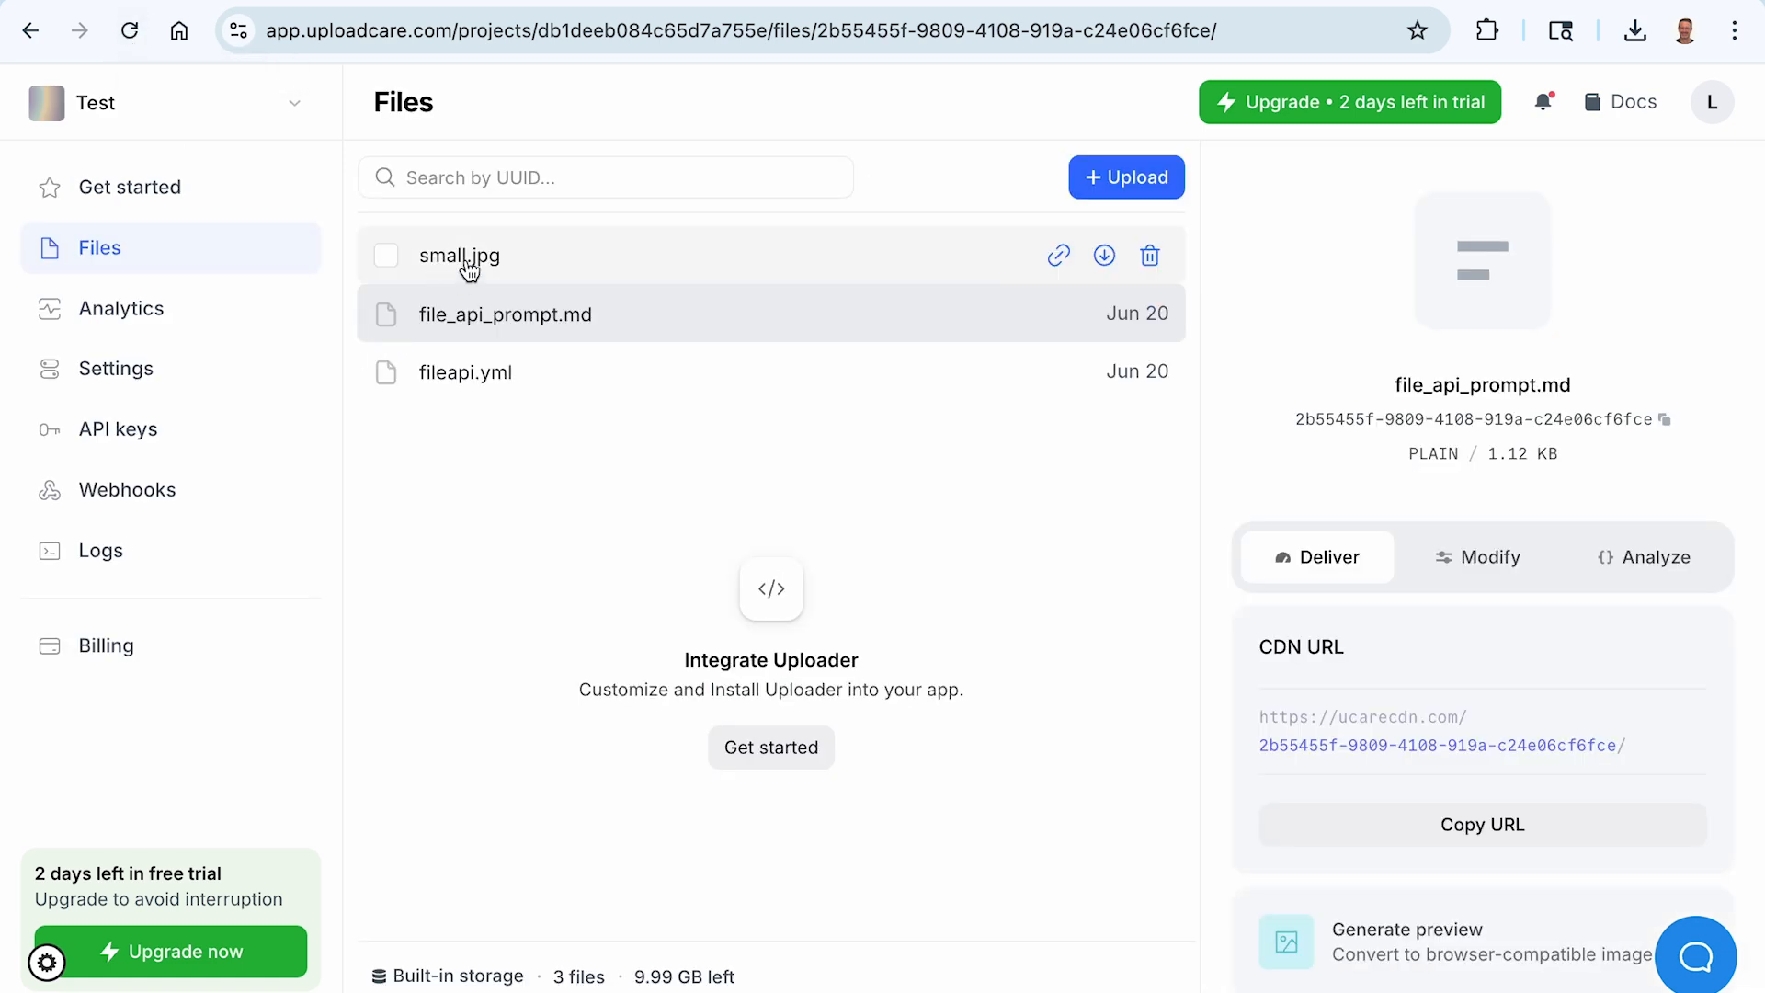
pyautogui.click(79, 104)
pyautogui.click(118, 296)
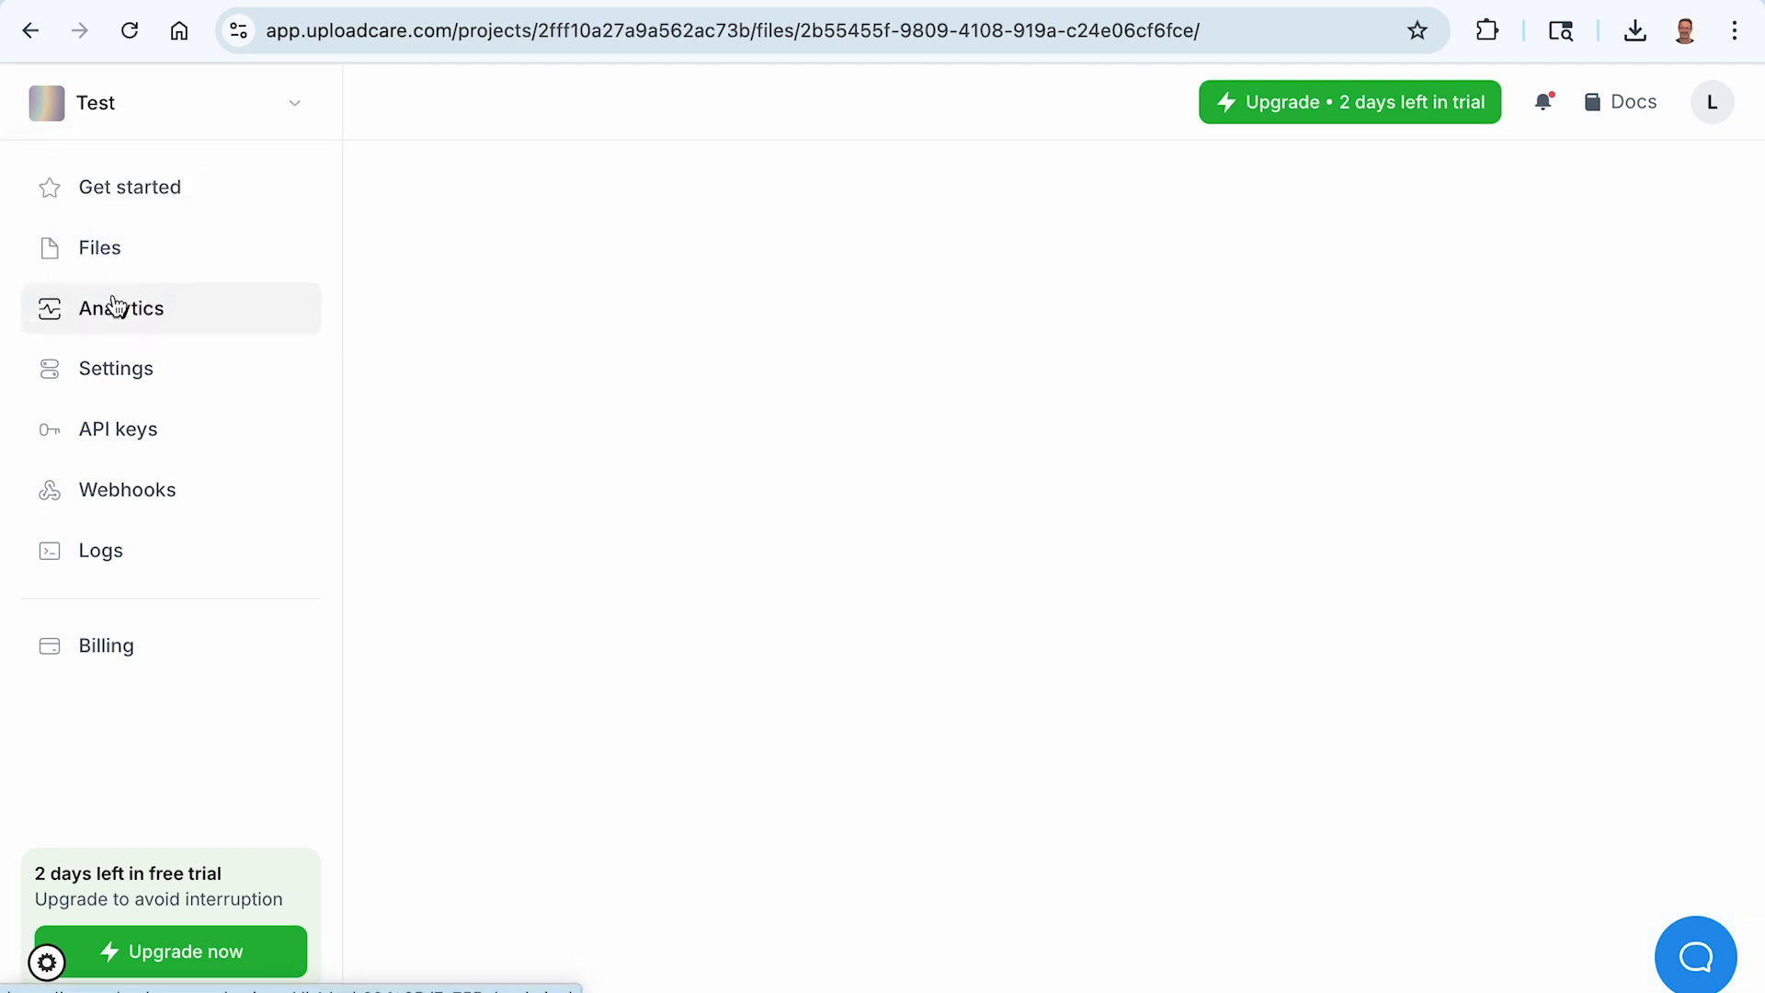
# - Go back to the Designer, stop the SFTP Server event on the Shared Data Plane and close the event activations
pyautogui.press('super+Tab')
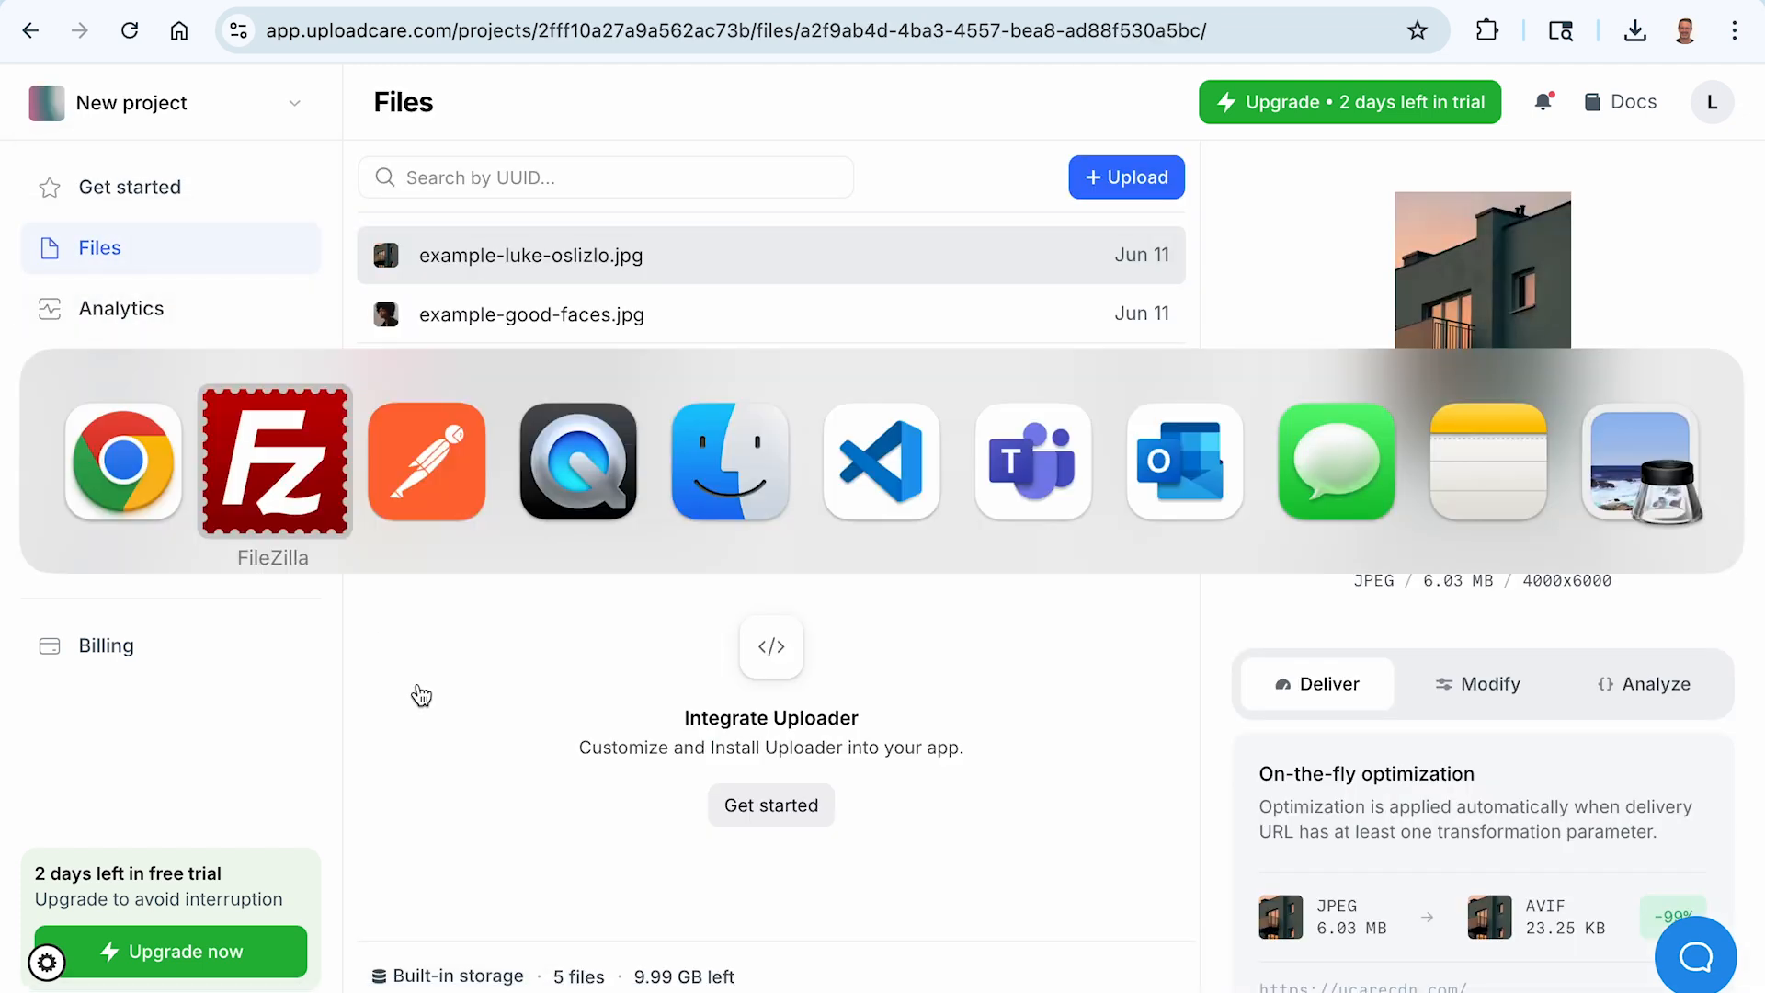
pyautogui.press('super+shift+Tab')
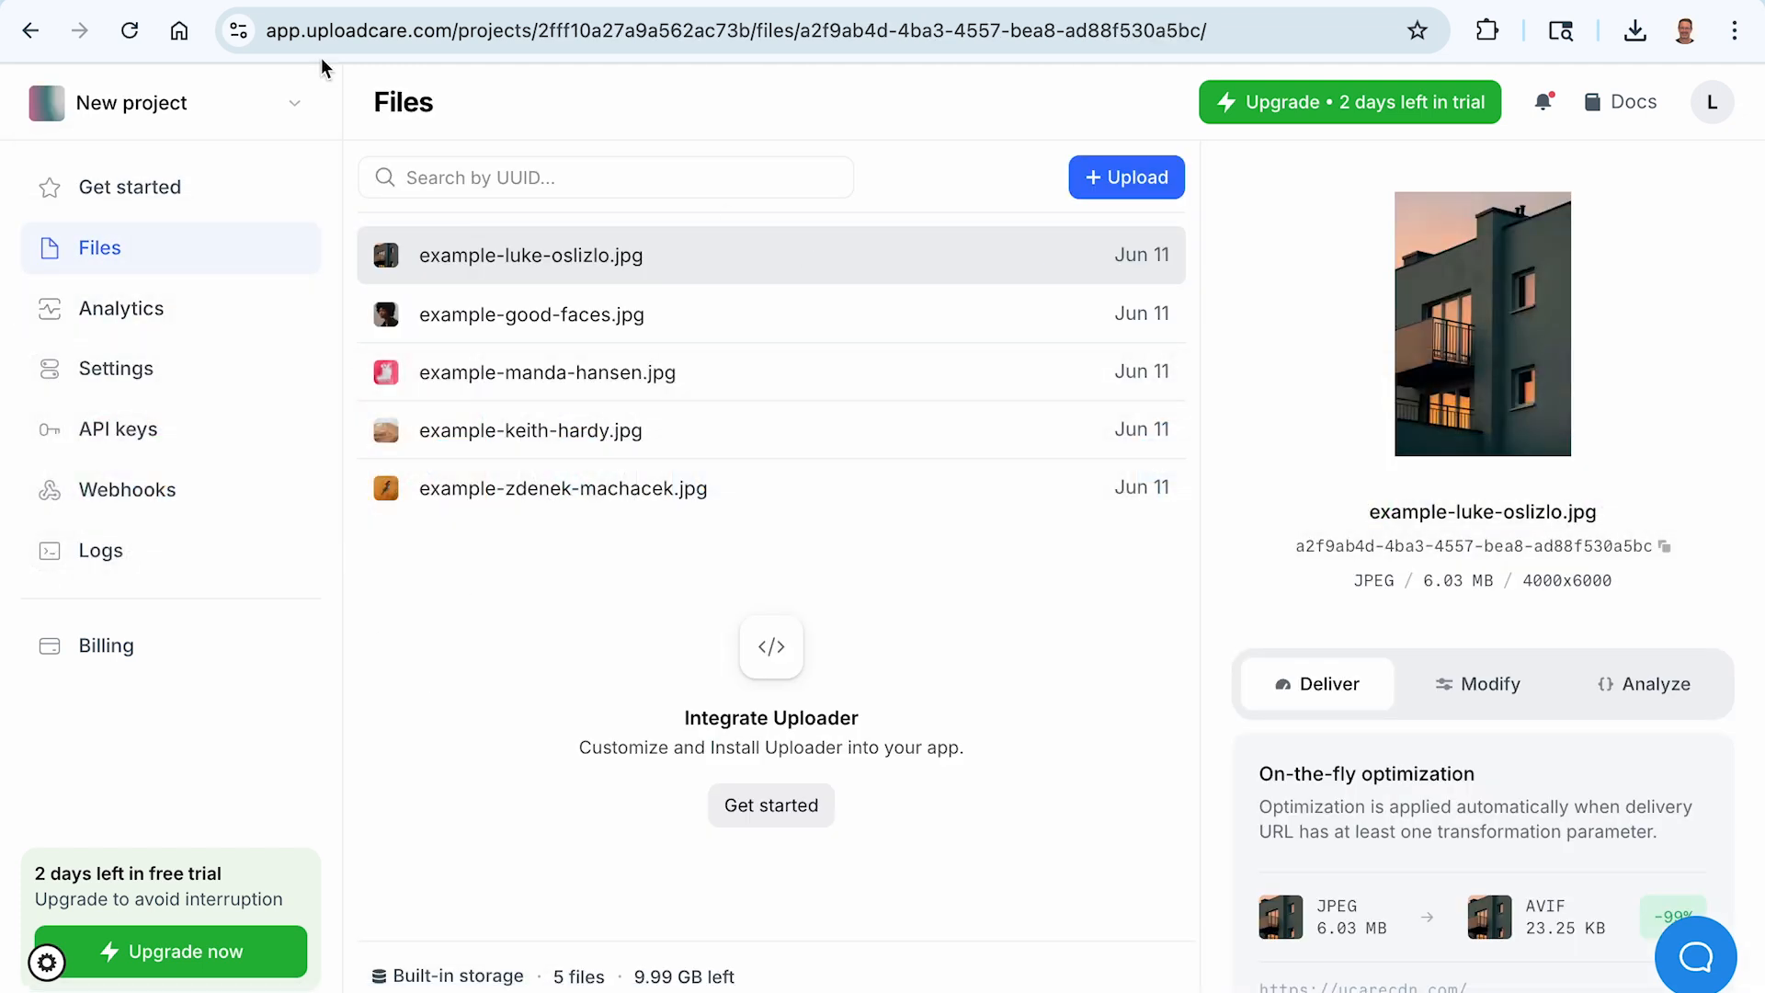
pyautogui.hotkey('ctrl', 'Tab')
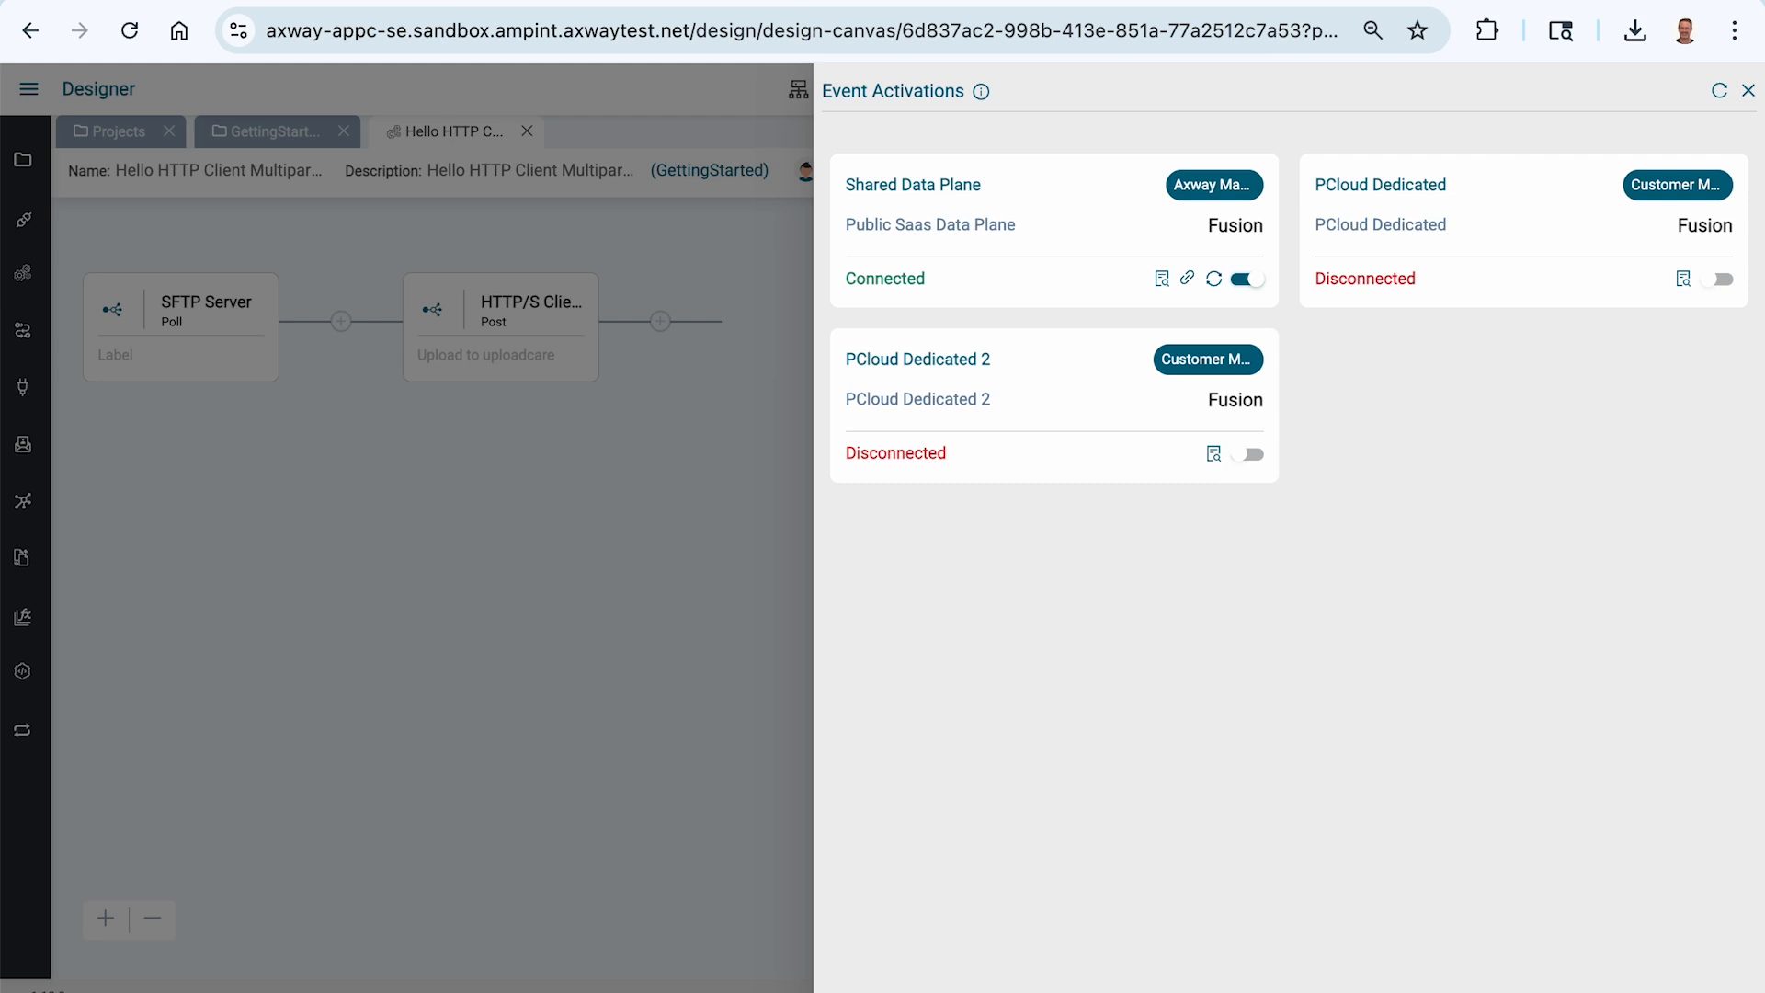
pyautogui.click(1254, 288)
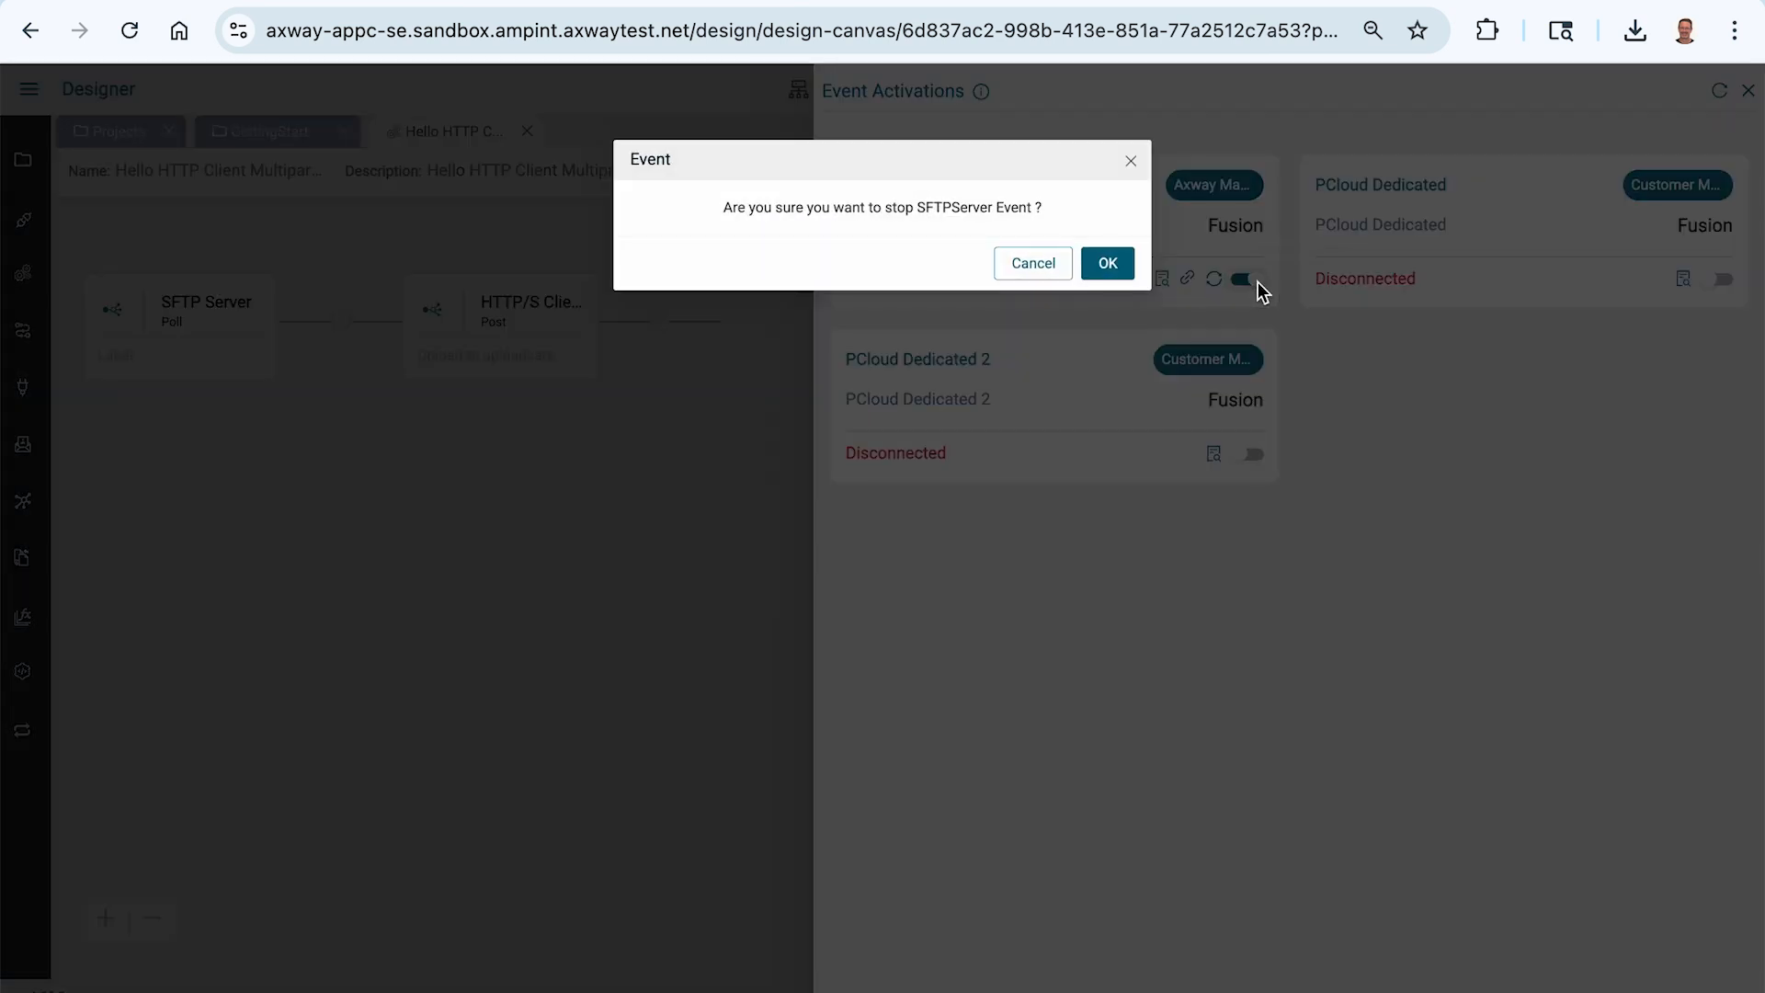
pyautogui.click(1122, 267)
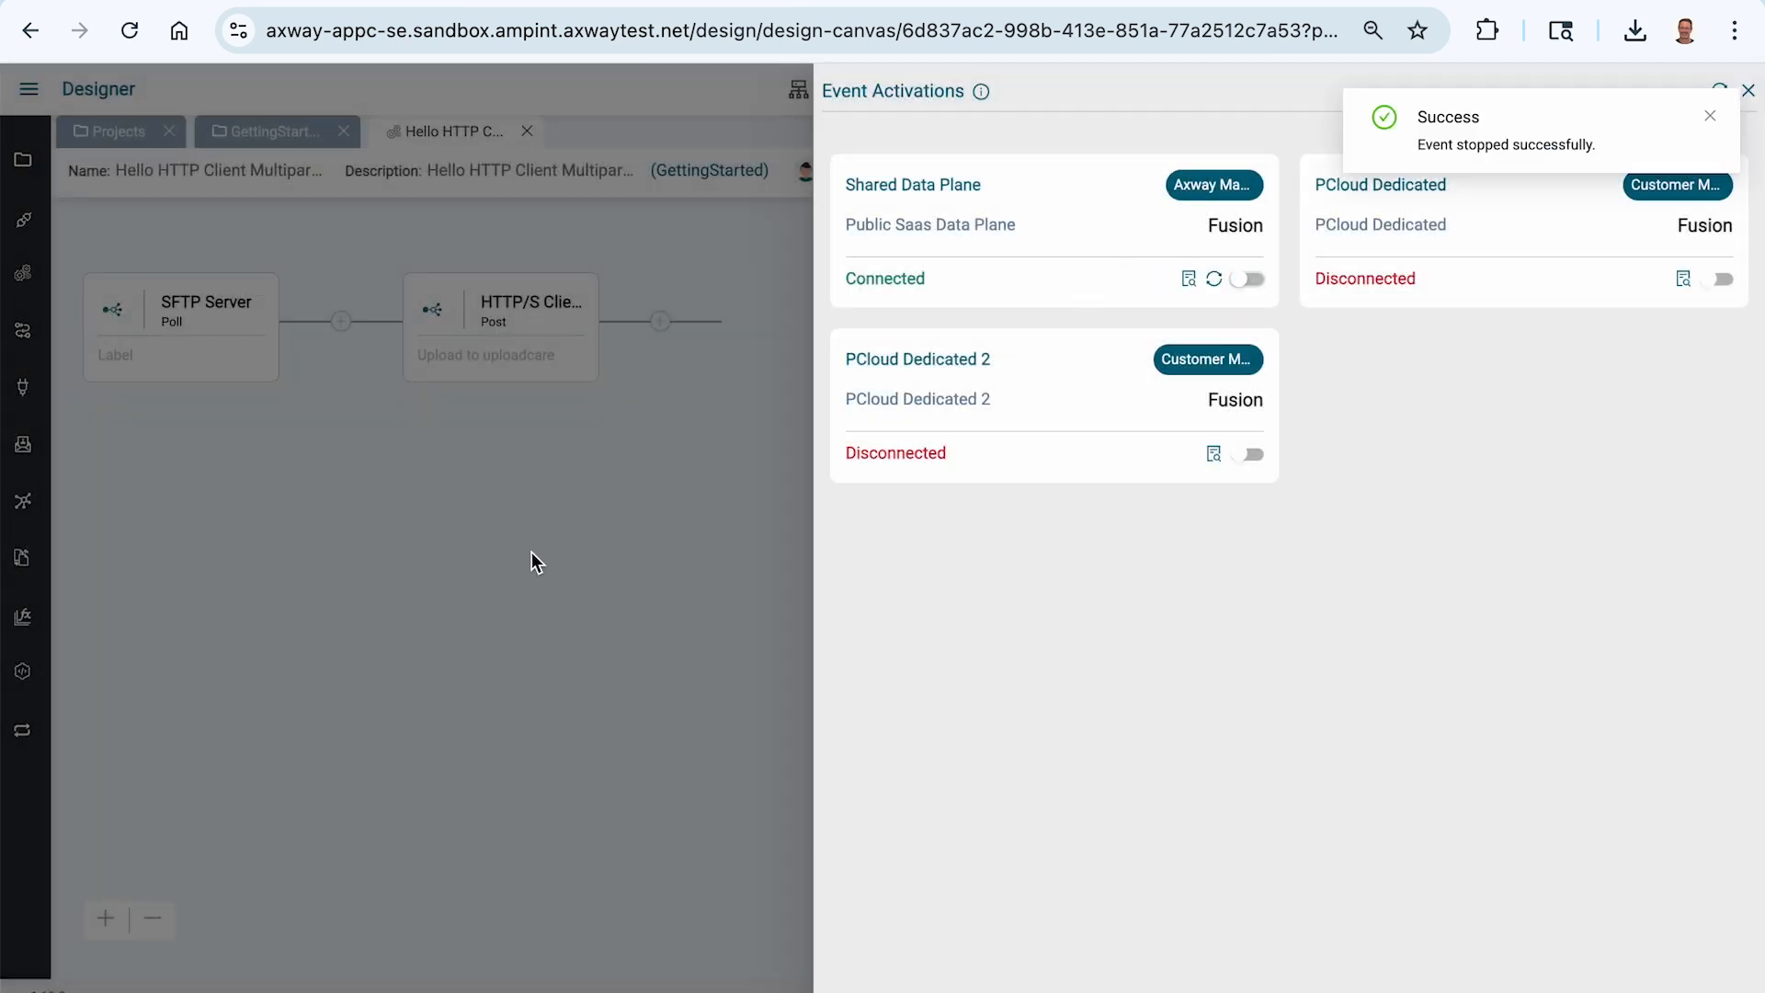
pyautogui.click(499, 544)
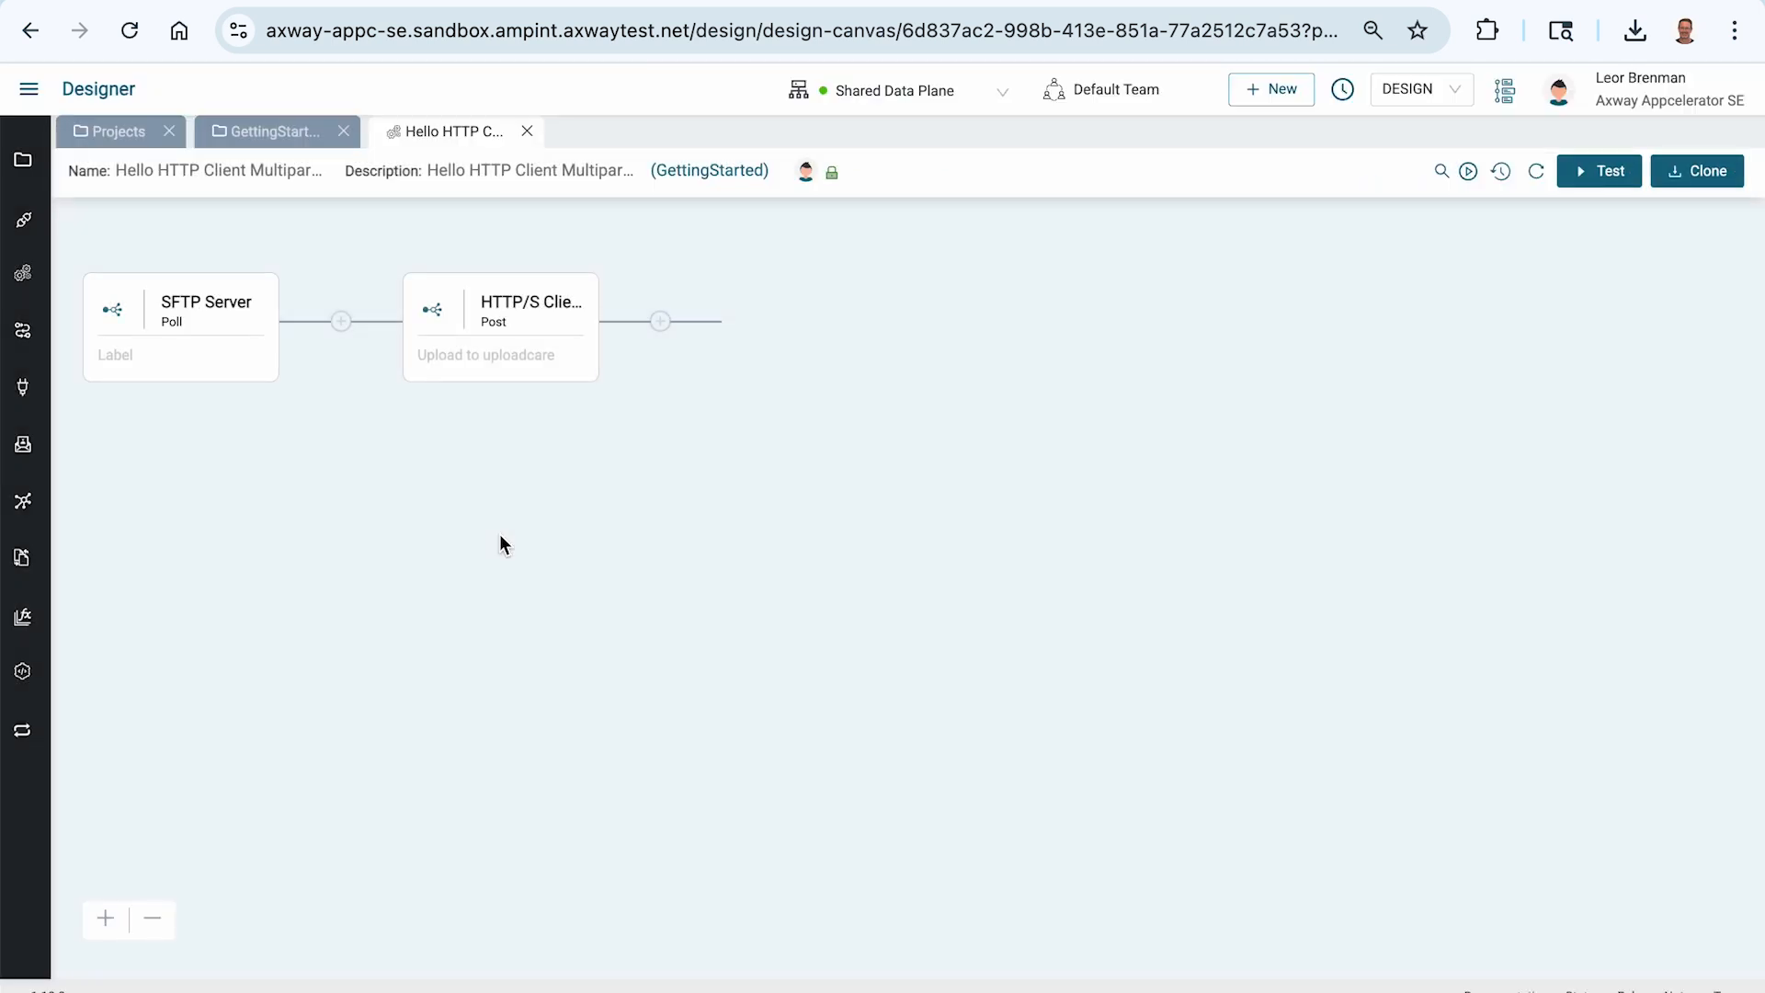
# - Expand the HTTP/S Client Post step's configuration and inspect the fixed value mapped to content under formData
pyautogui.click(499, 300)
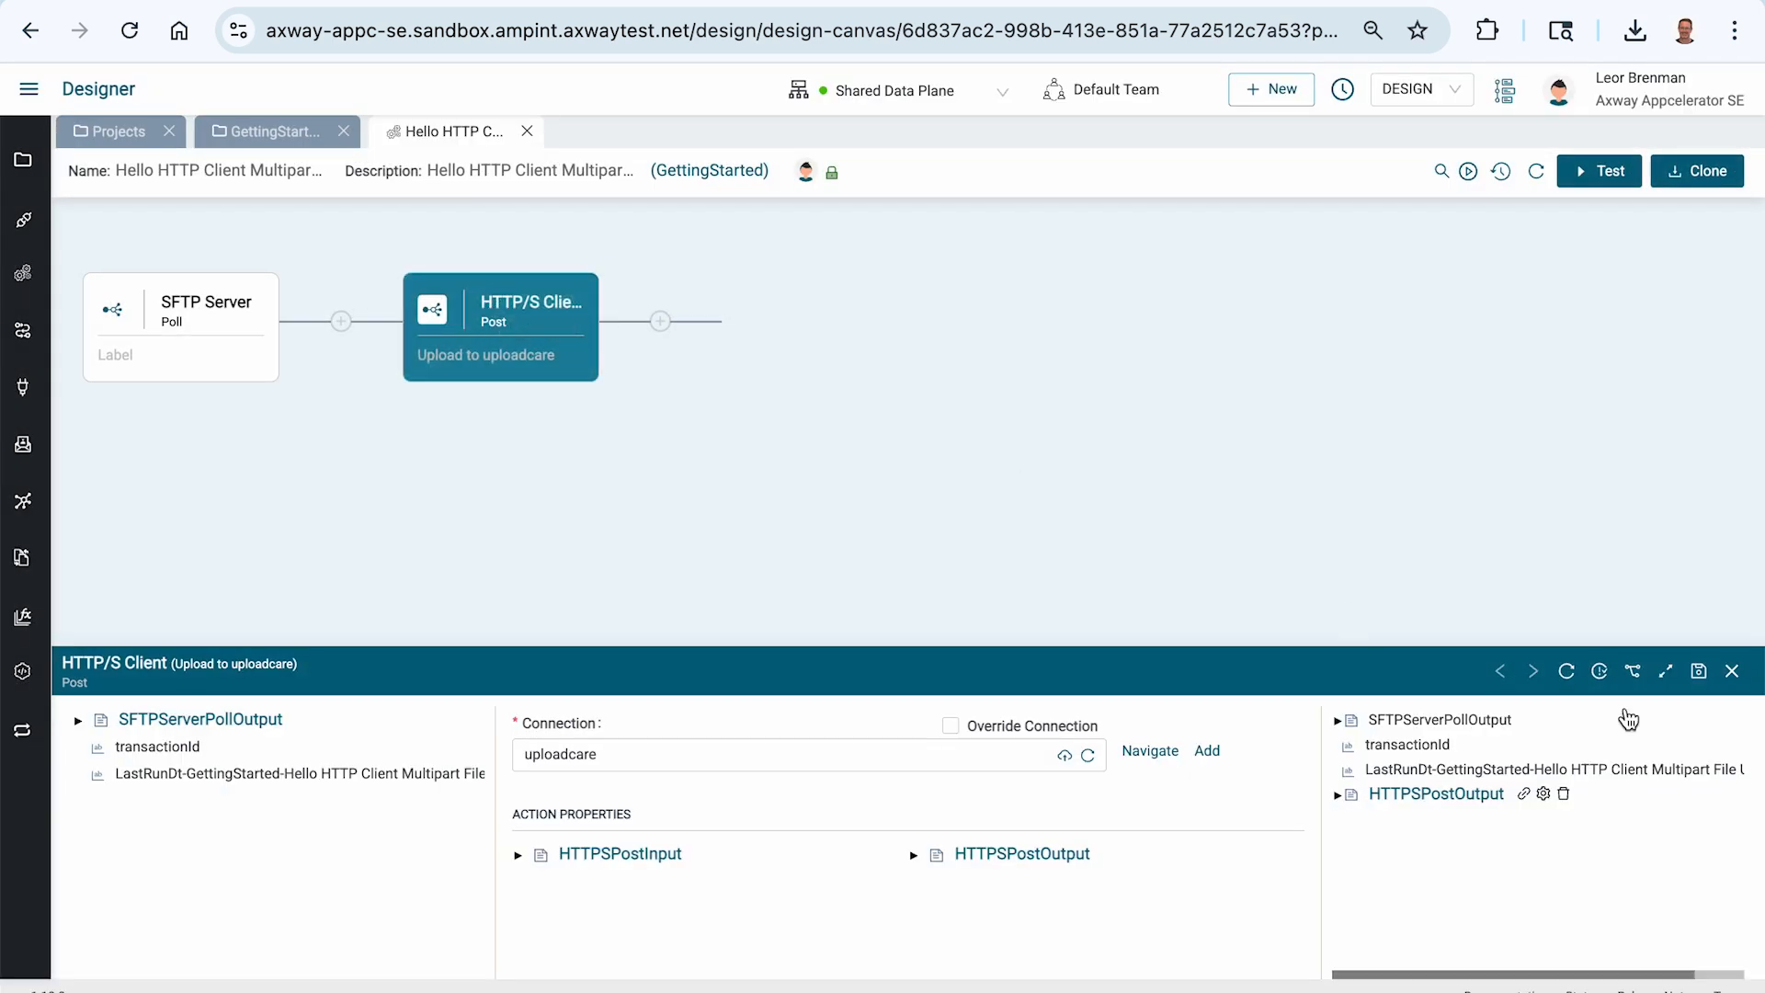
pyautogui.click(1664, 677)
pyautogui.click(519, 405)
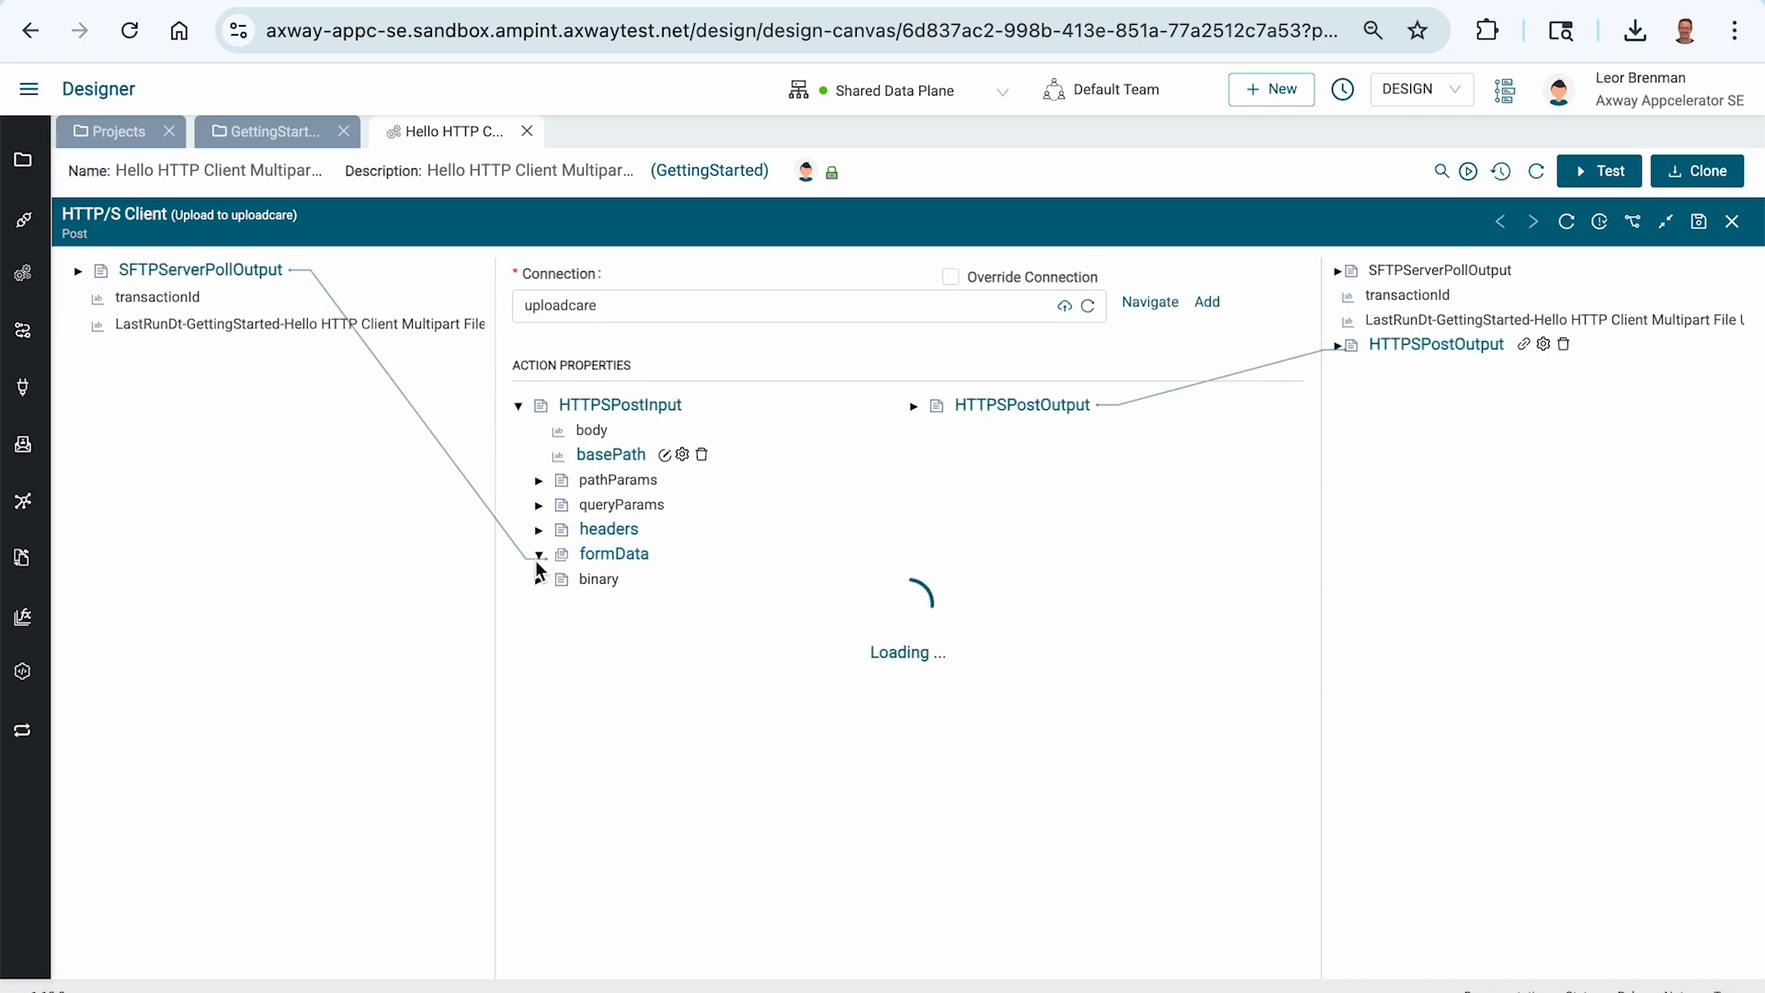
pyautogui.click(538, 555)
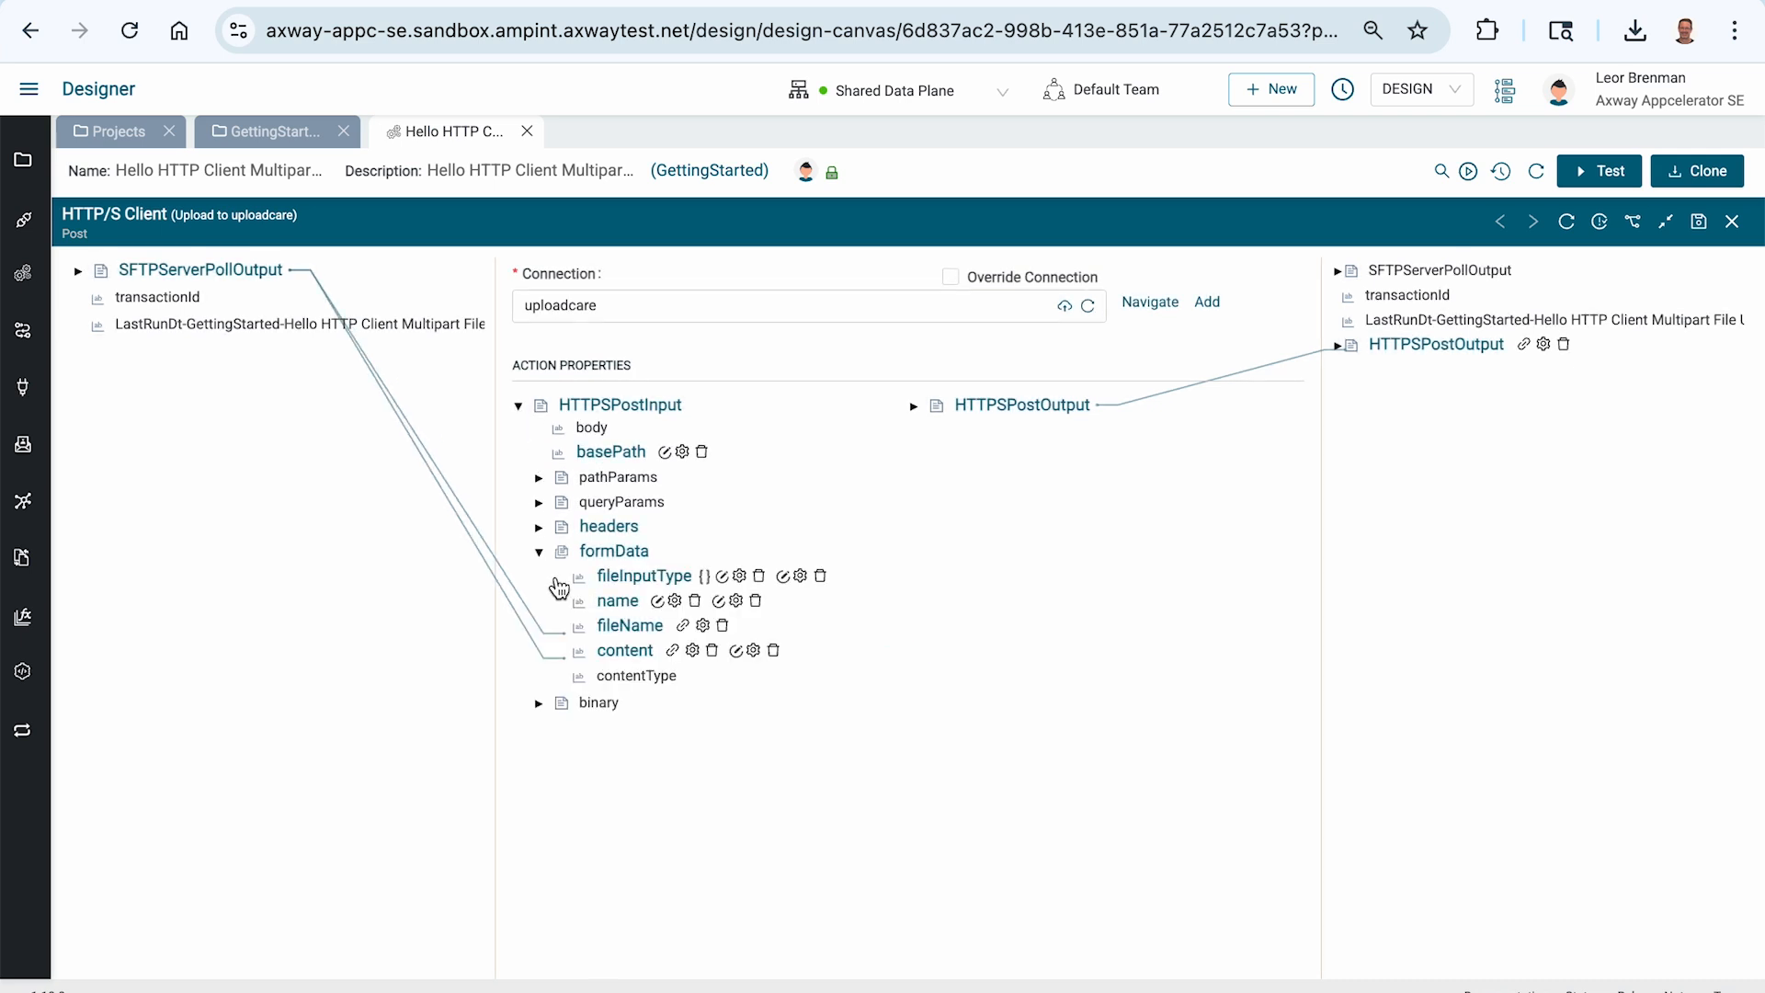
pyautogui.click(735, 651)
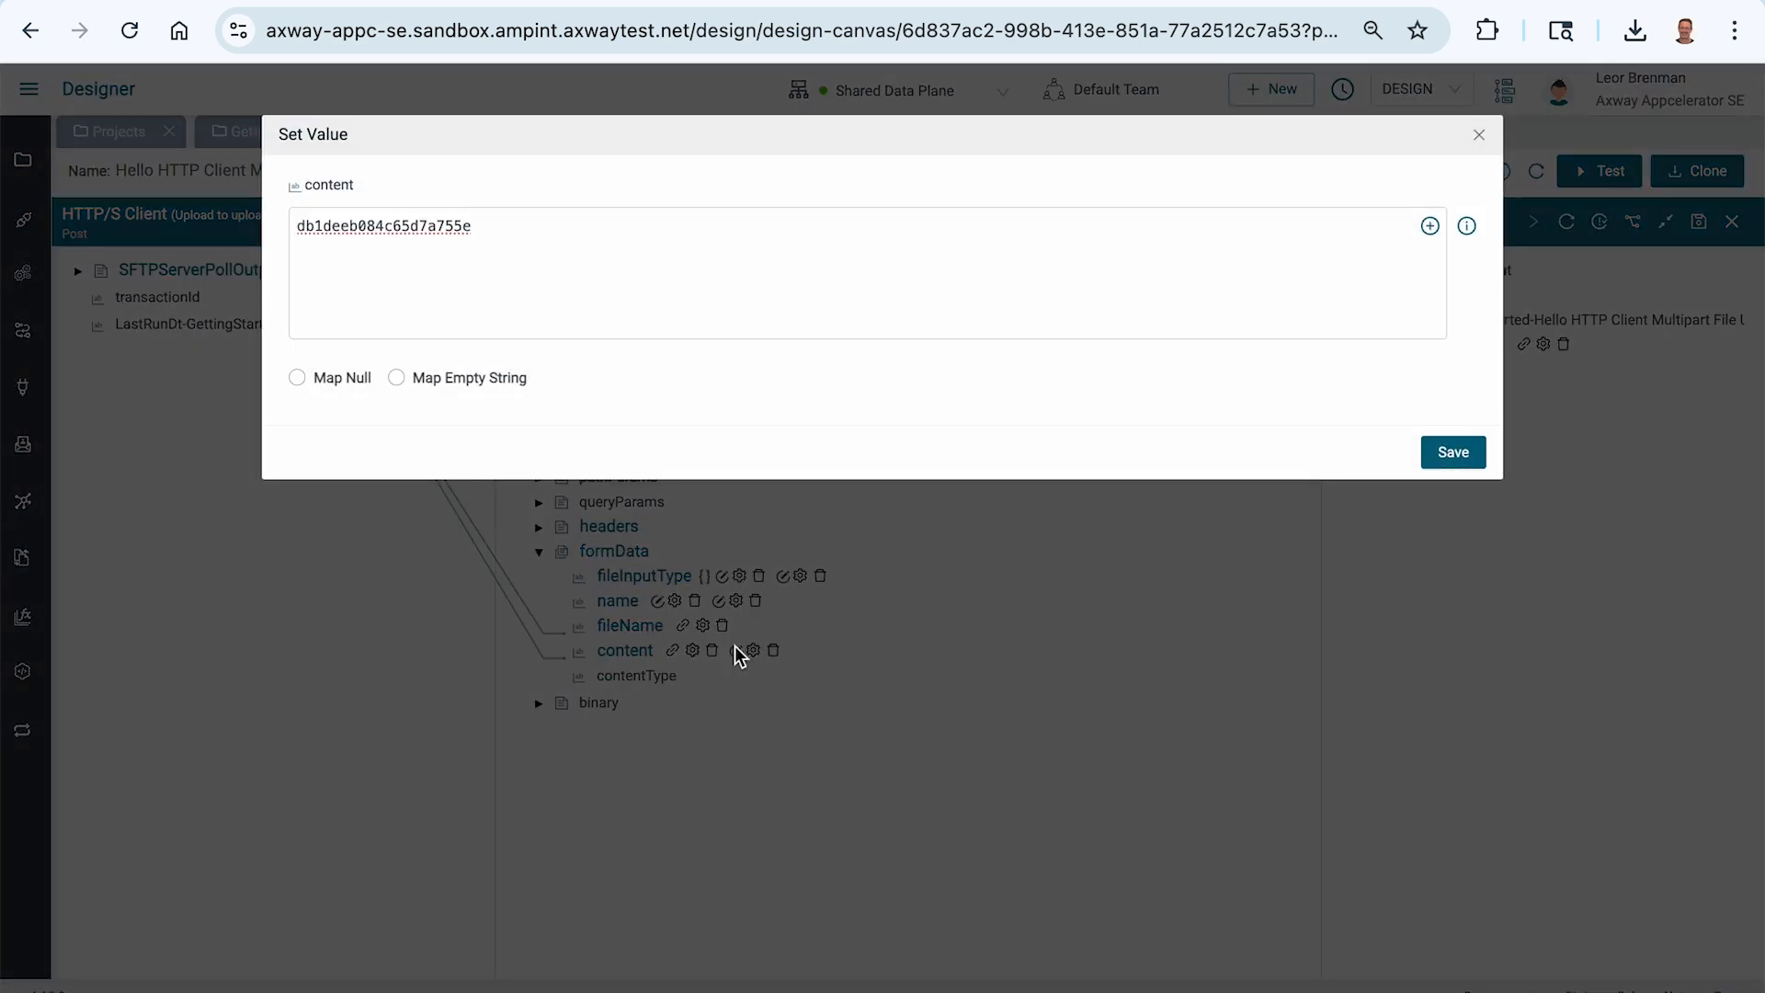
pyautogui.press('Escape')
# - Clone the integration with name and description "Hello HTTP Client Multipart File Upload3" in GettingStarted, and close the original integration
pyautogui.click(1700, 171)
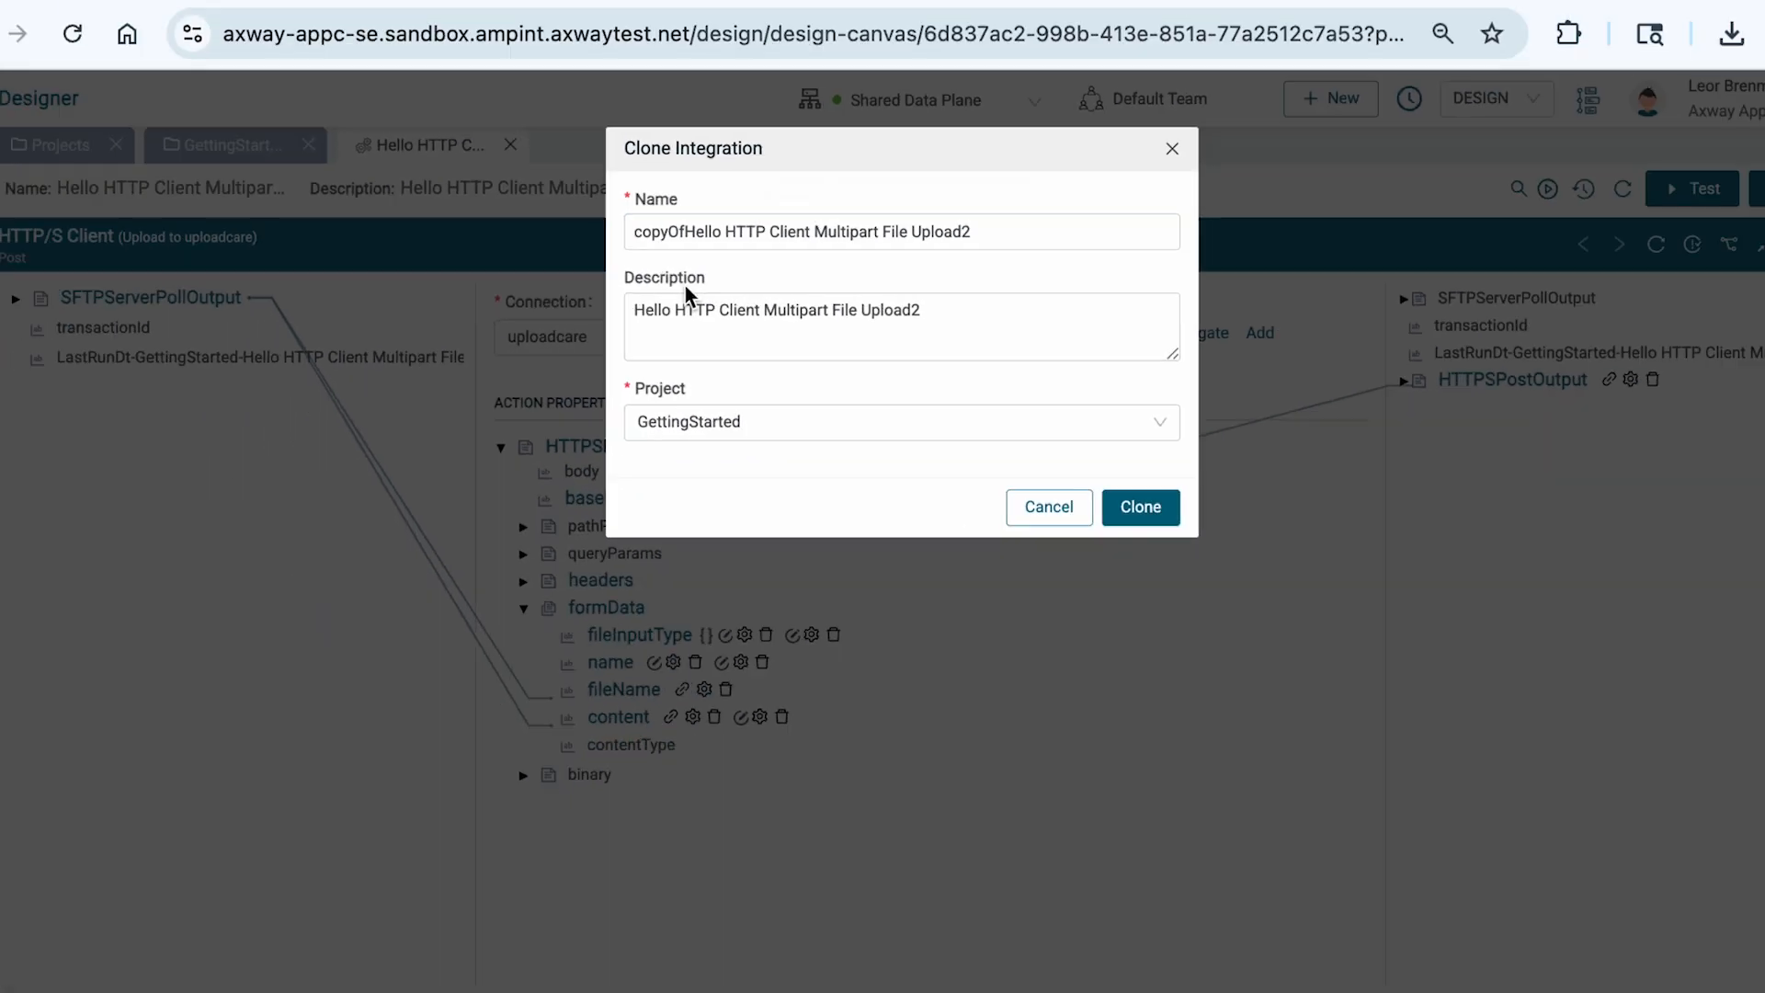
pyautogui.moveTo(634, 231); pyautogui.dragTo(683, 231)
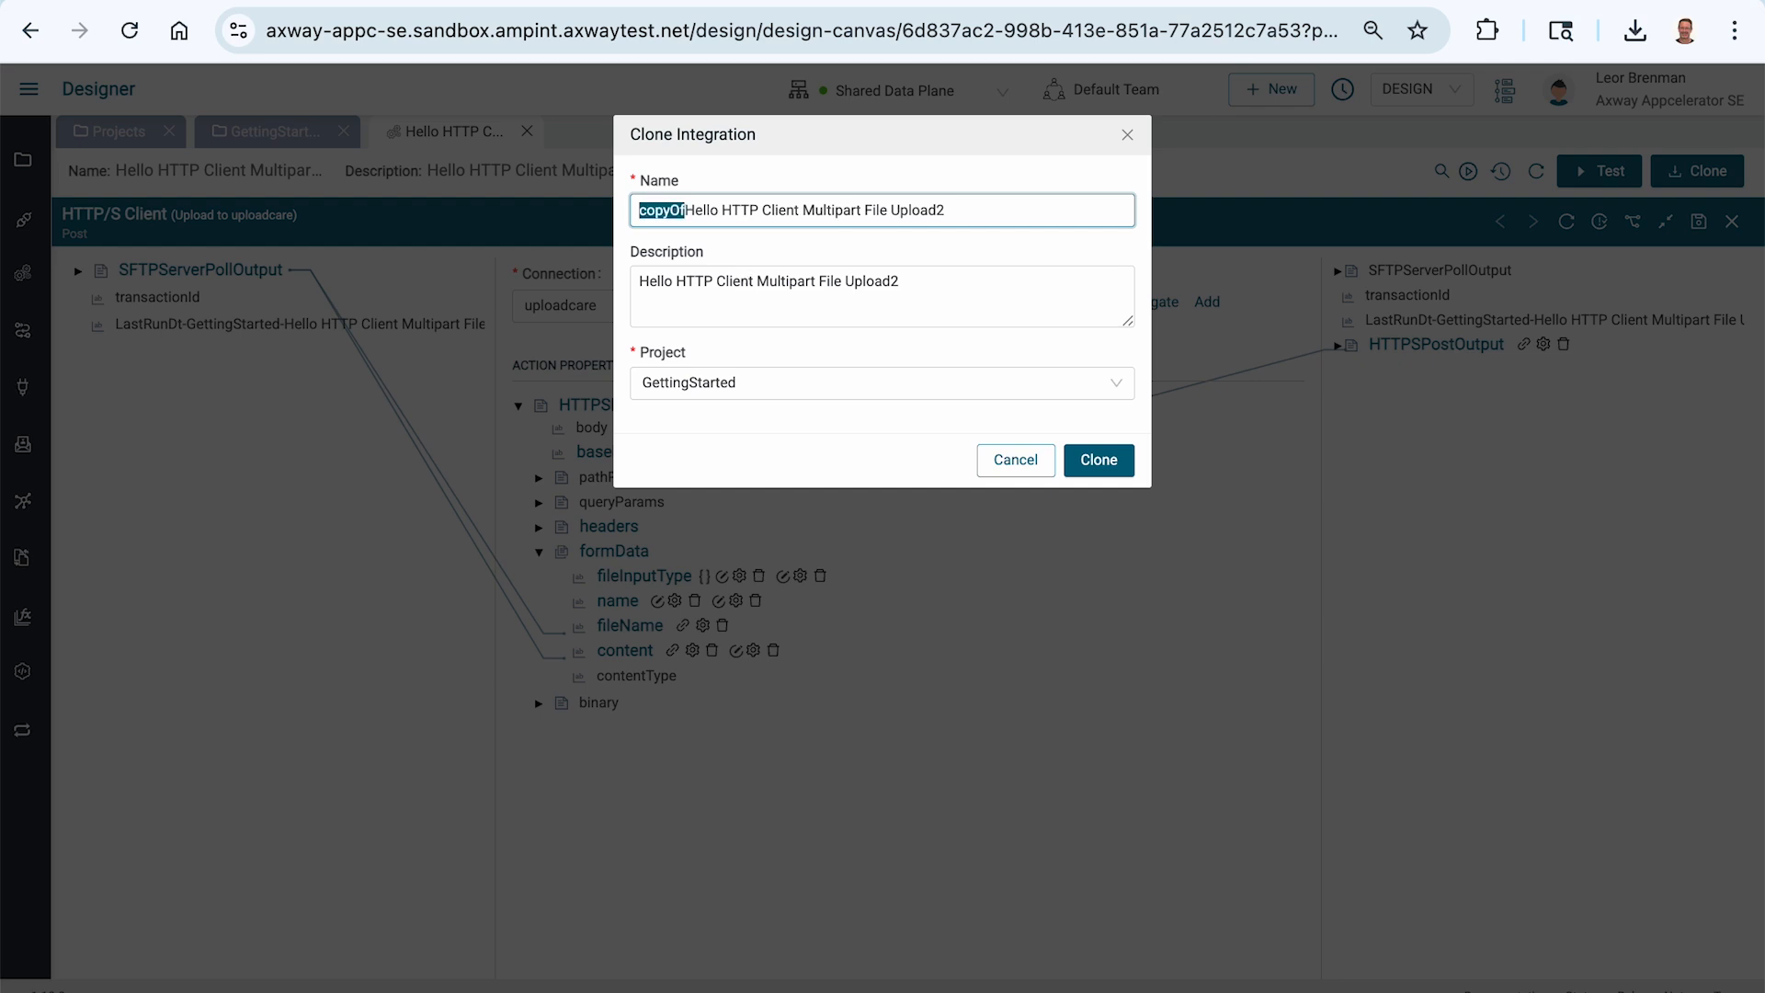
pyautogui.press('BackSpace')
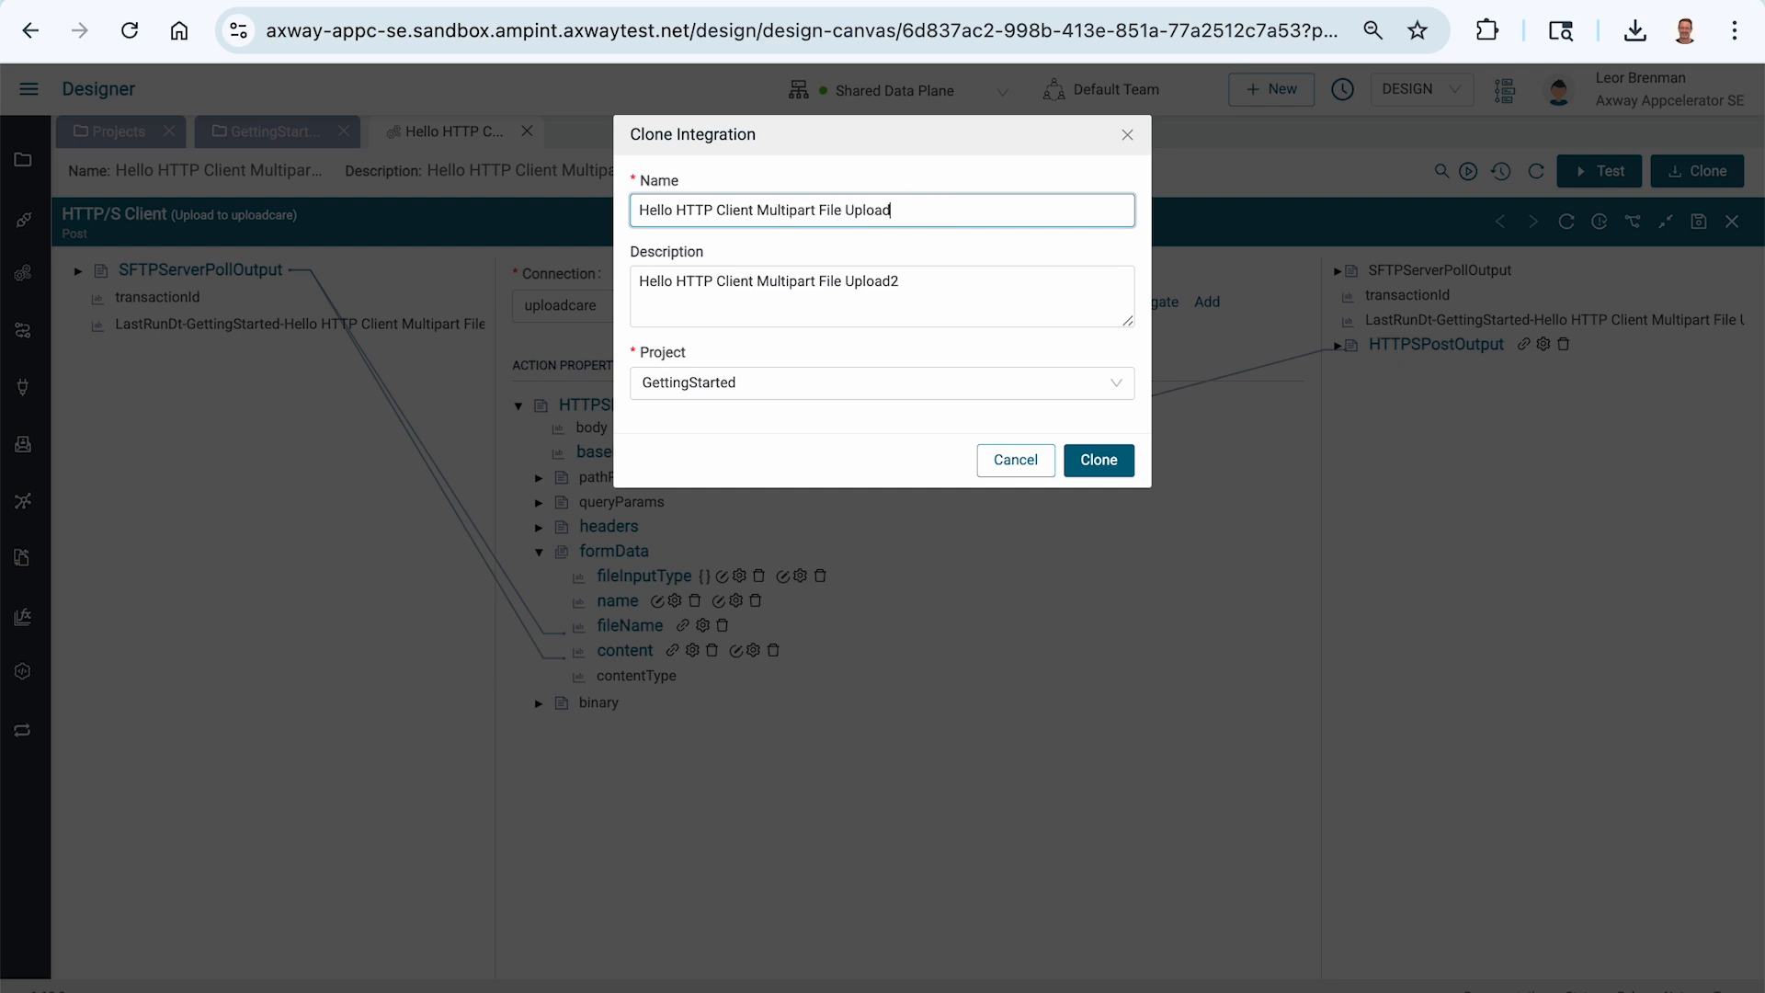
pyautogui.write('3')
pyautogui.click(932, 282)
pyautogui.press('BackSpace')
pyautogui.write('3')
pyautogui.click(1095, 460)
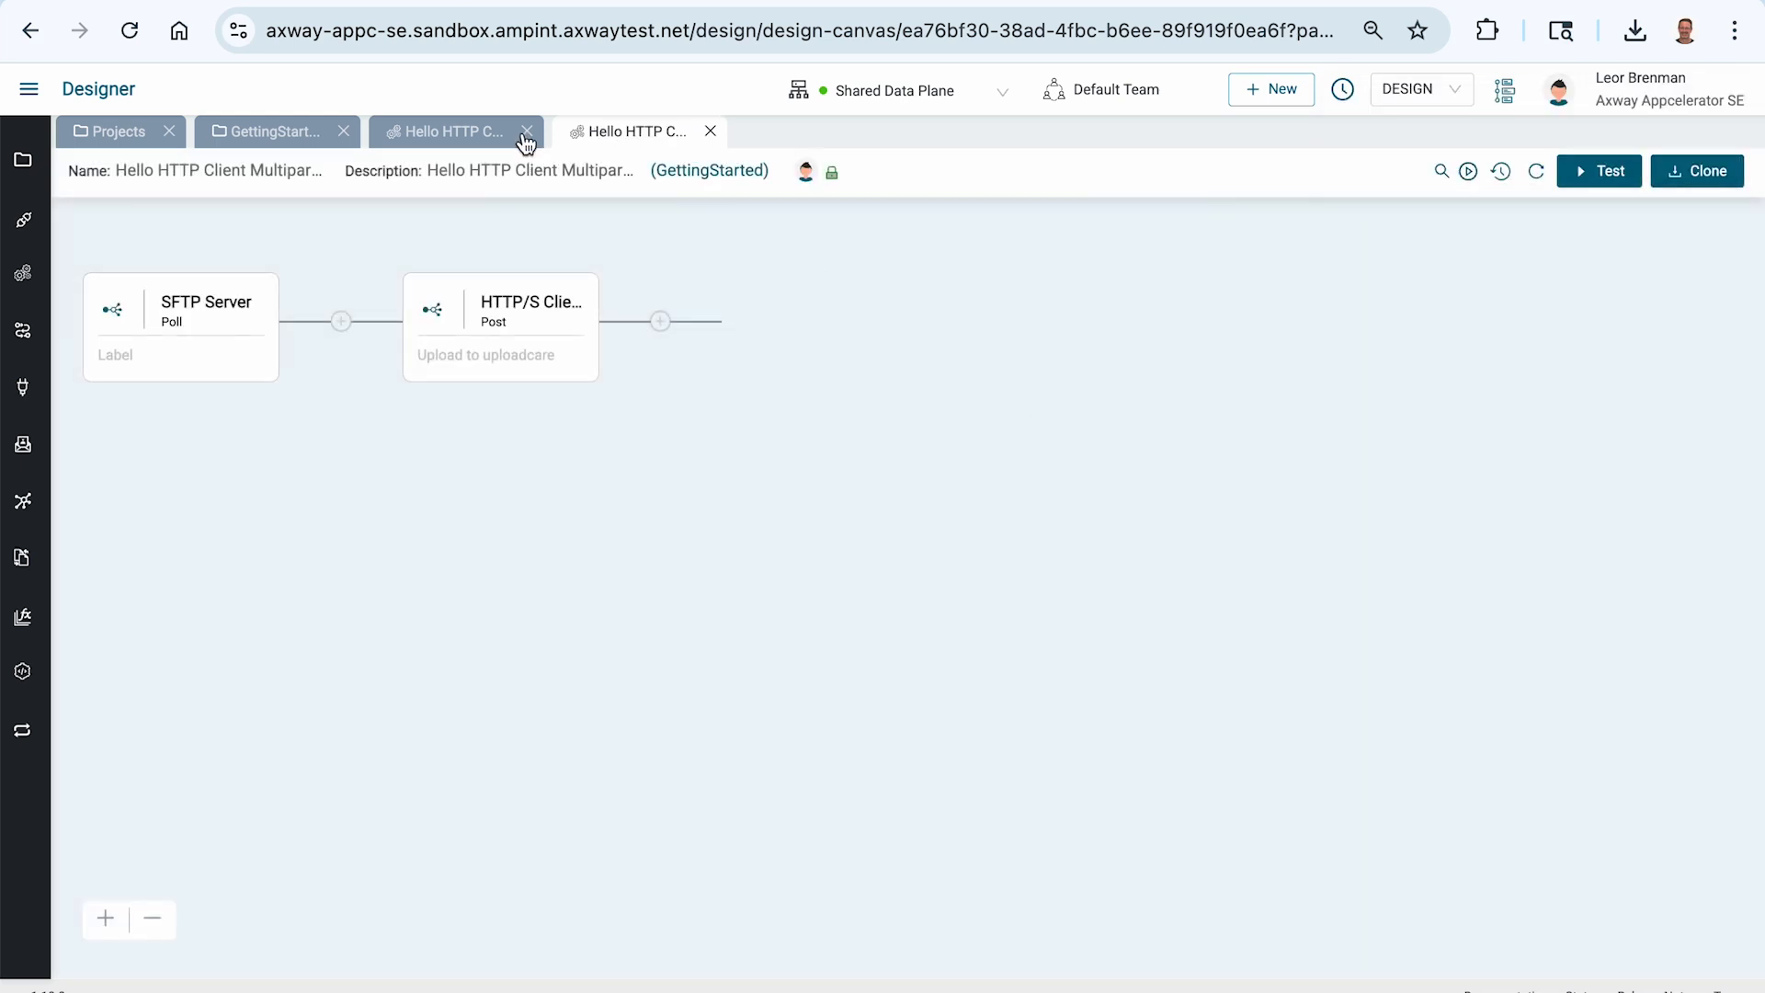
pyautogui.click(526, 130)
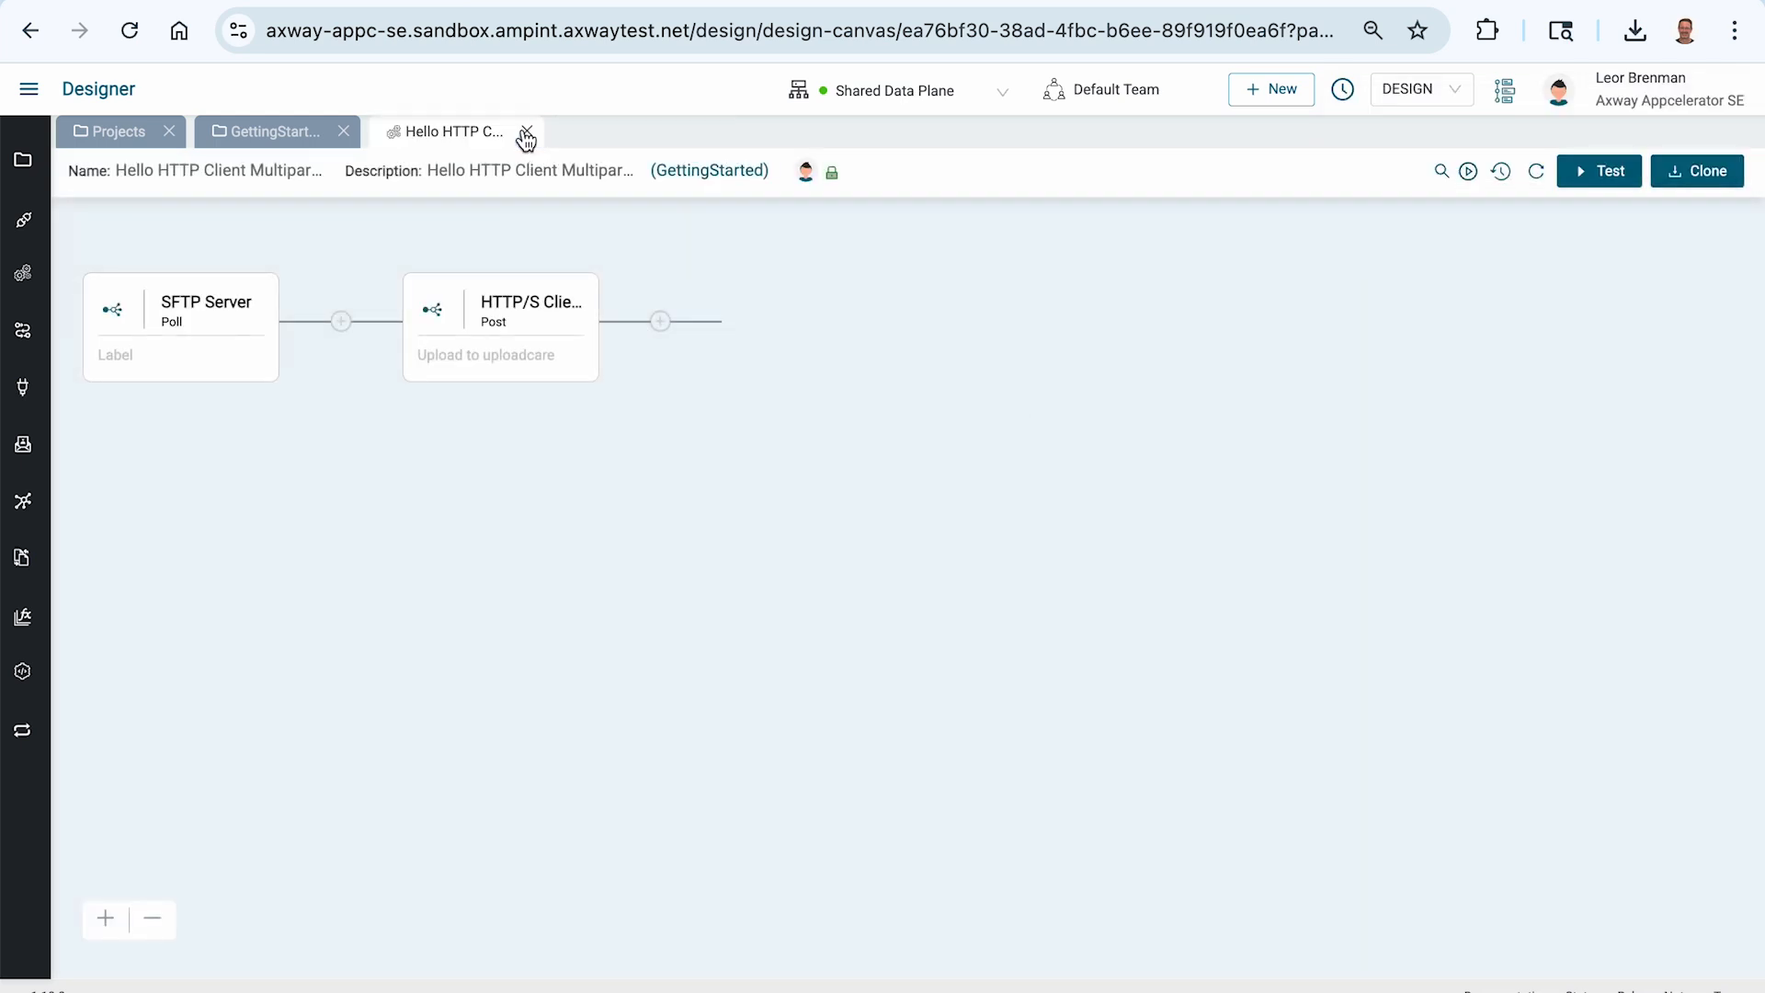
# - Switch to Postman, copy the key name UPLOADCARE_PUB_KEY from the File Upload jpg form-data, and return to the Designer in Chrome
pyautogui.click(342, 323)
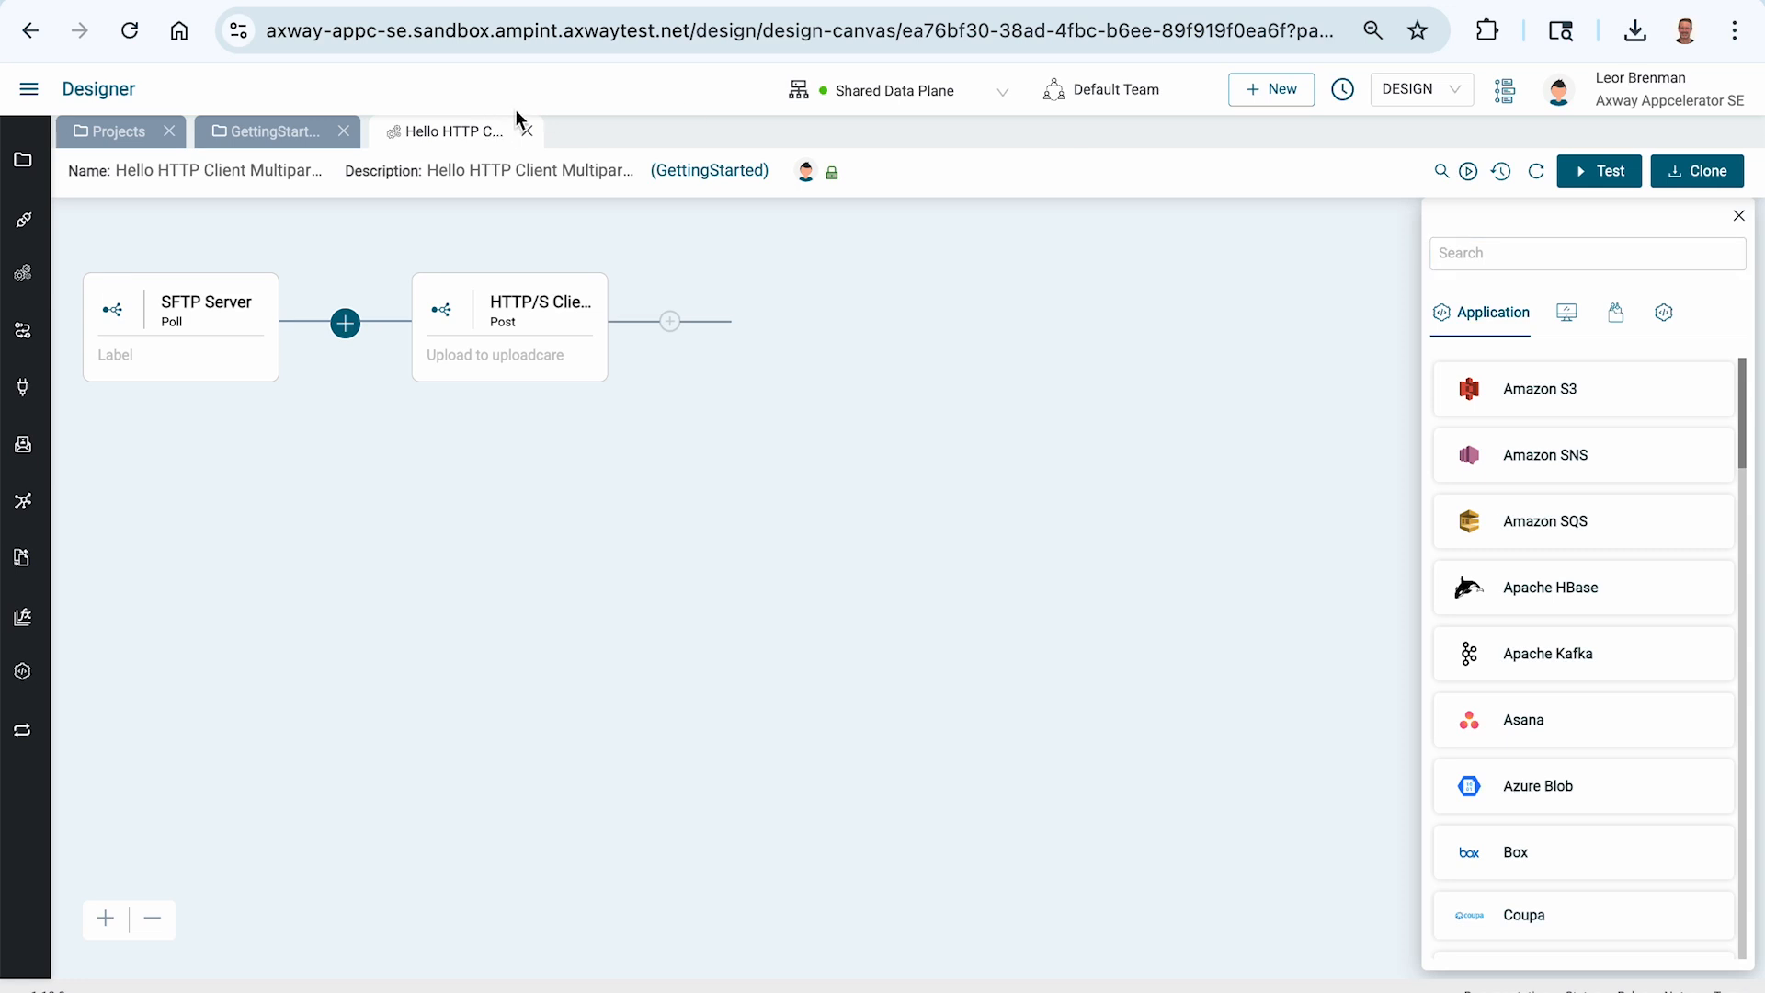
pyautogui.press('super+Tab')
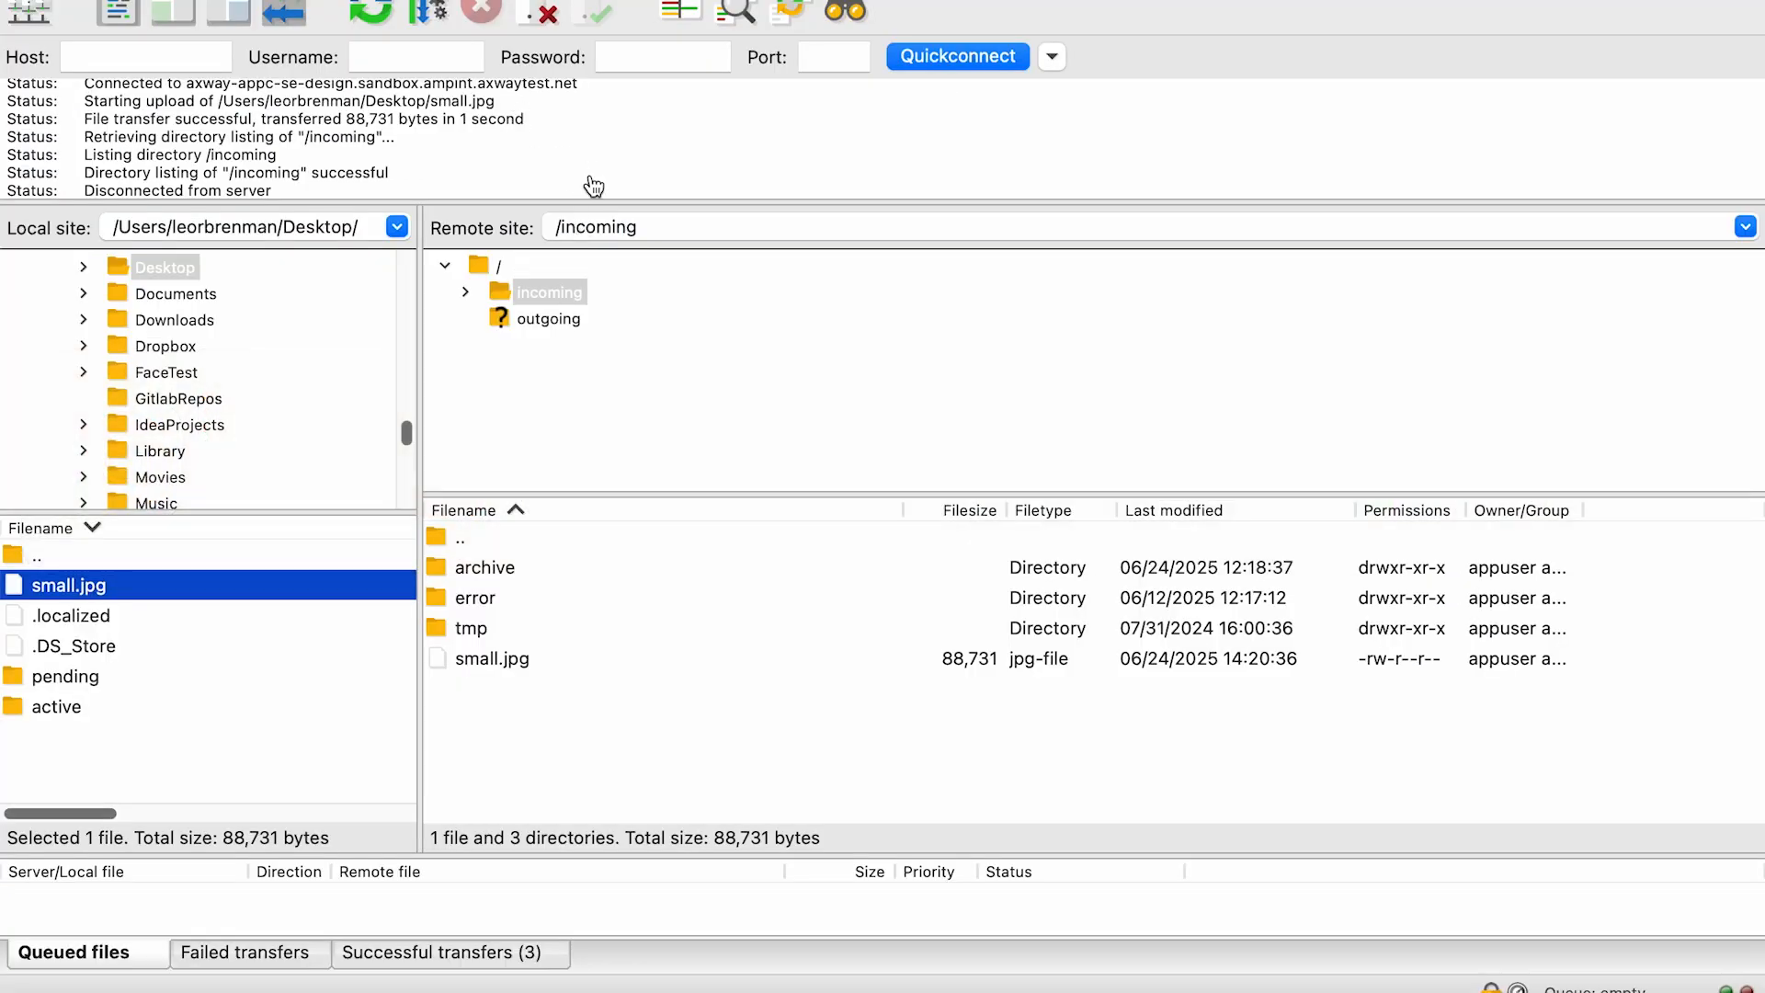
pyautogui.press('super+Tab')
pyautogui.press('super+Tab')
pyautogui.doubleClick(656, 335)
pyautogui.hotkey('ctrl', 'c')
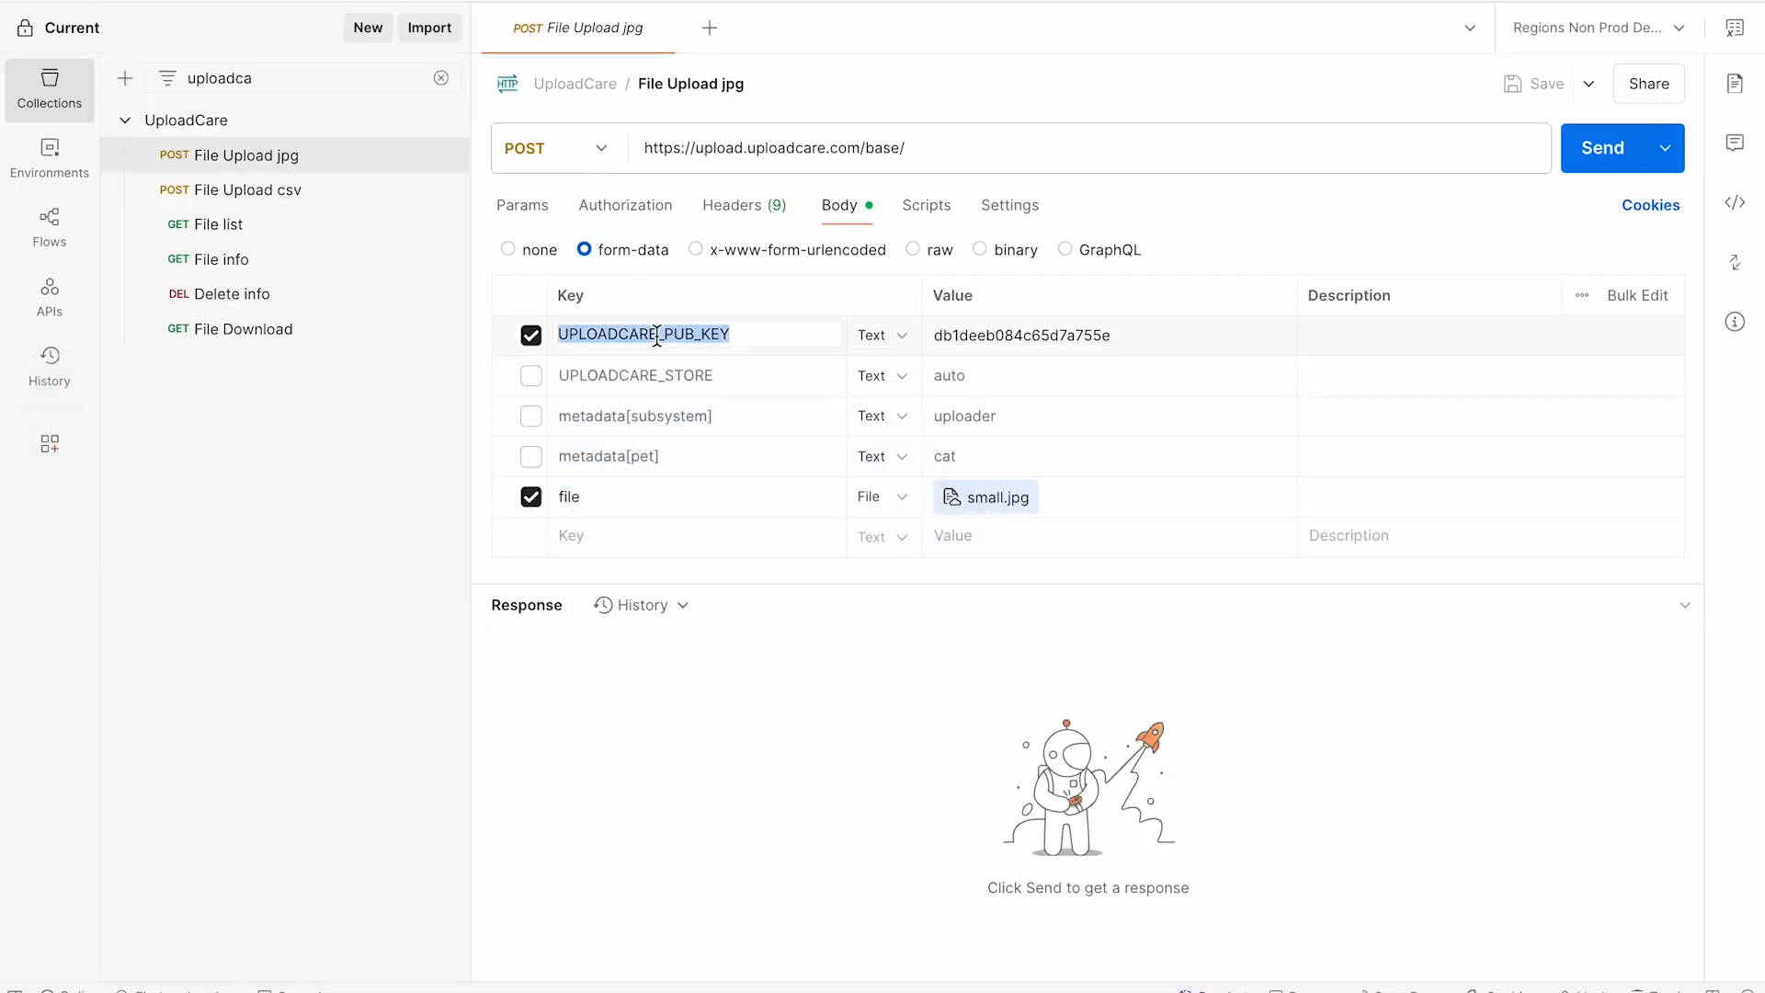
pyautogui.press('super+Tab')
pyautogui.press('super+Tab')
pyautogui.press('super+Tab')
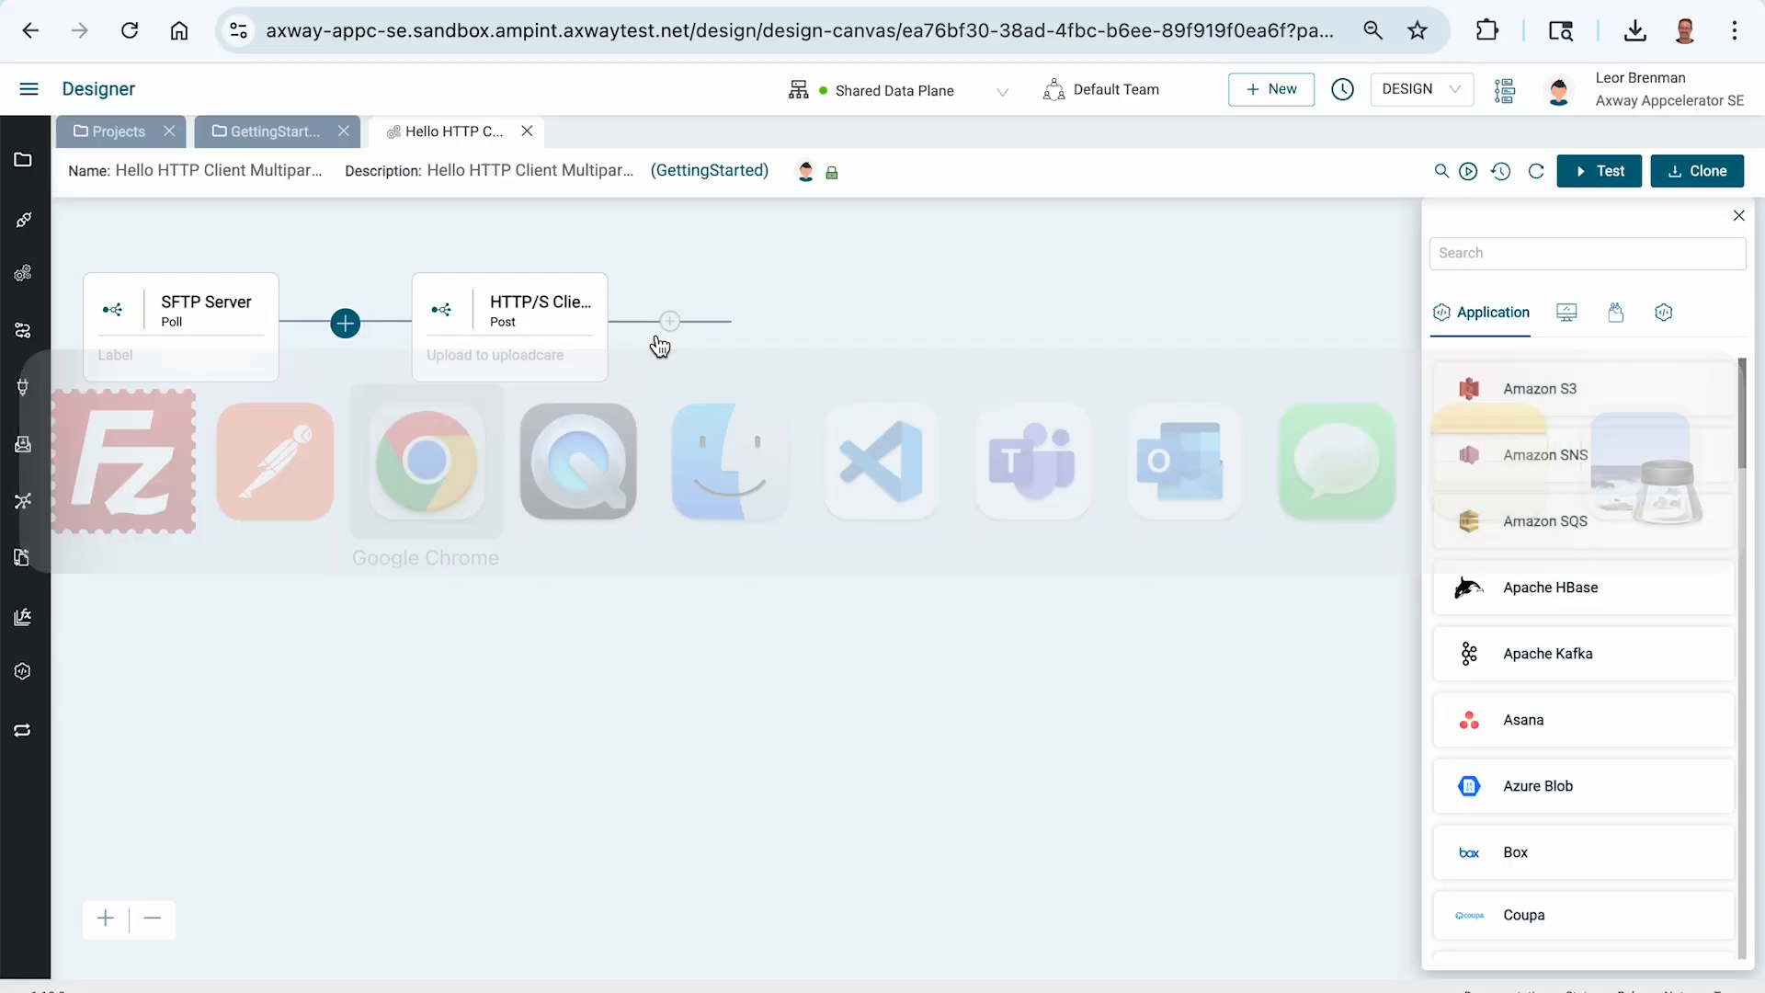
# - Open Manager and display the runtime details of the DESIGN environment down to its list of custom properties
pyautogui.click(28, 88)
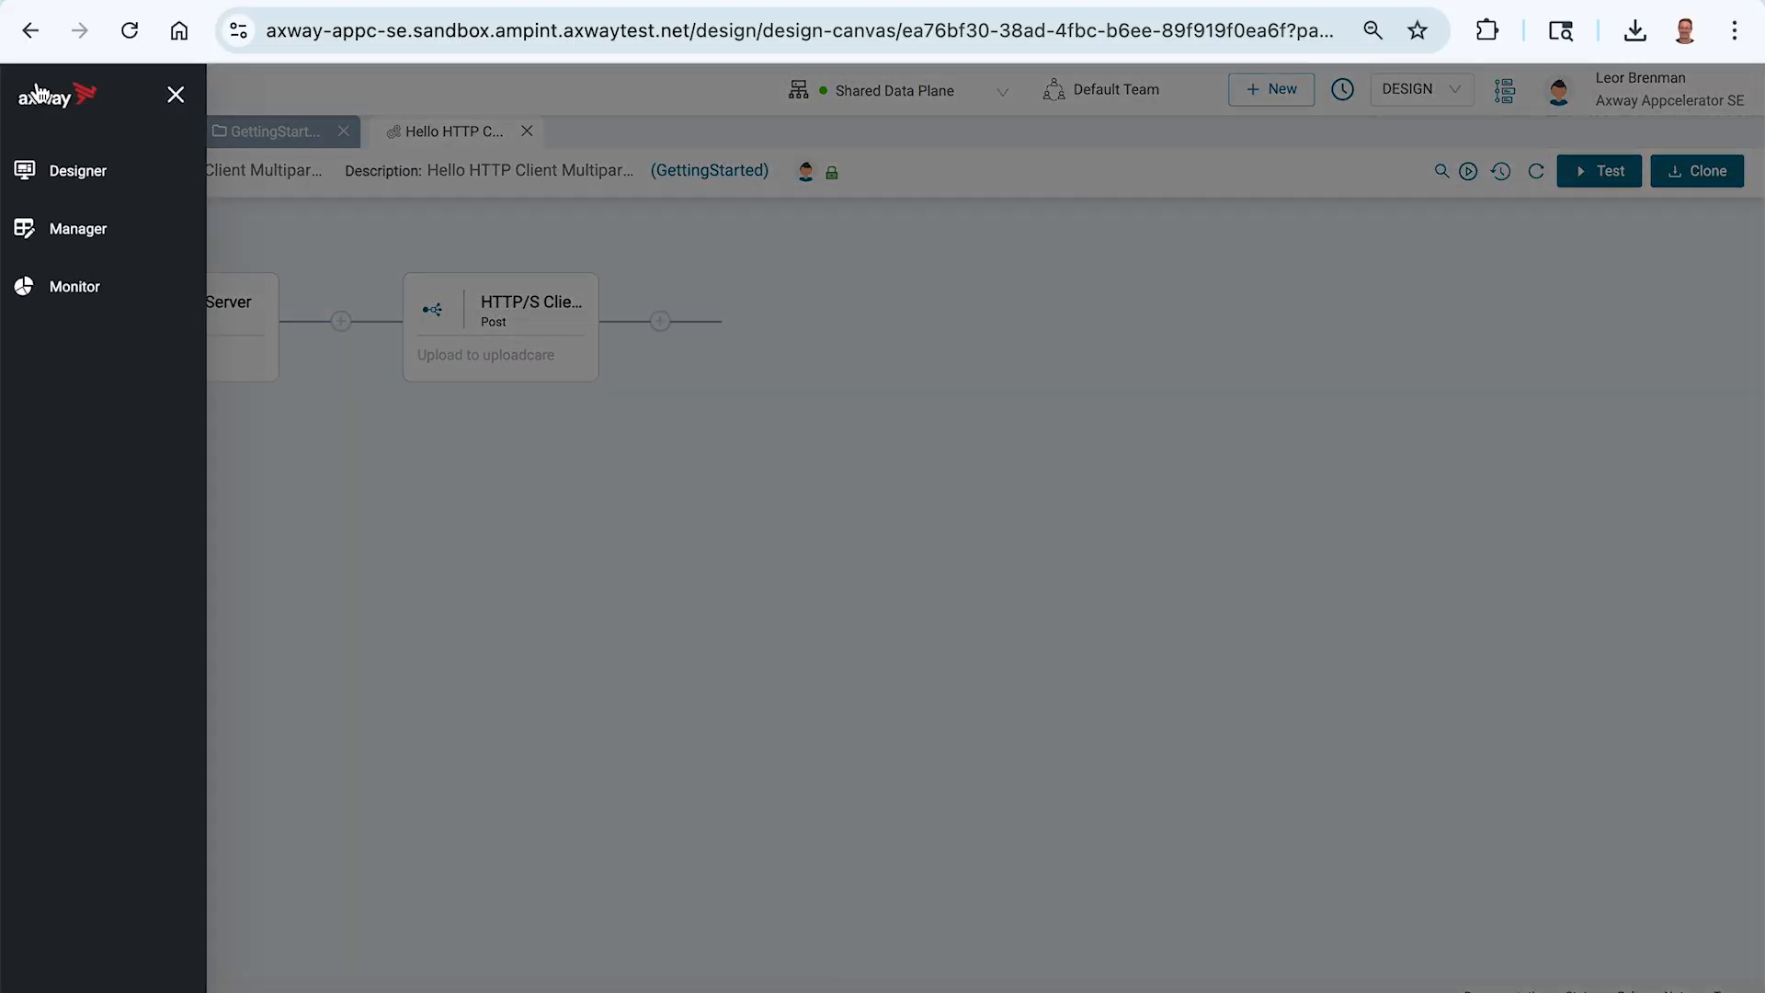
pyautogui.click(174, 229)
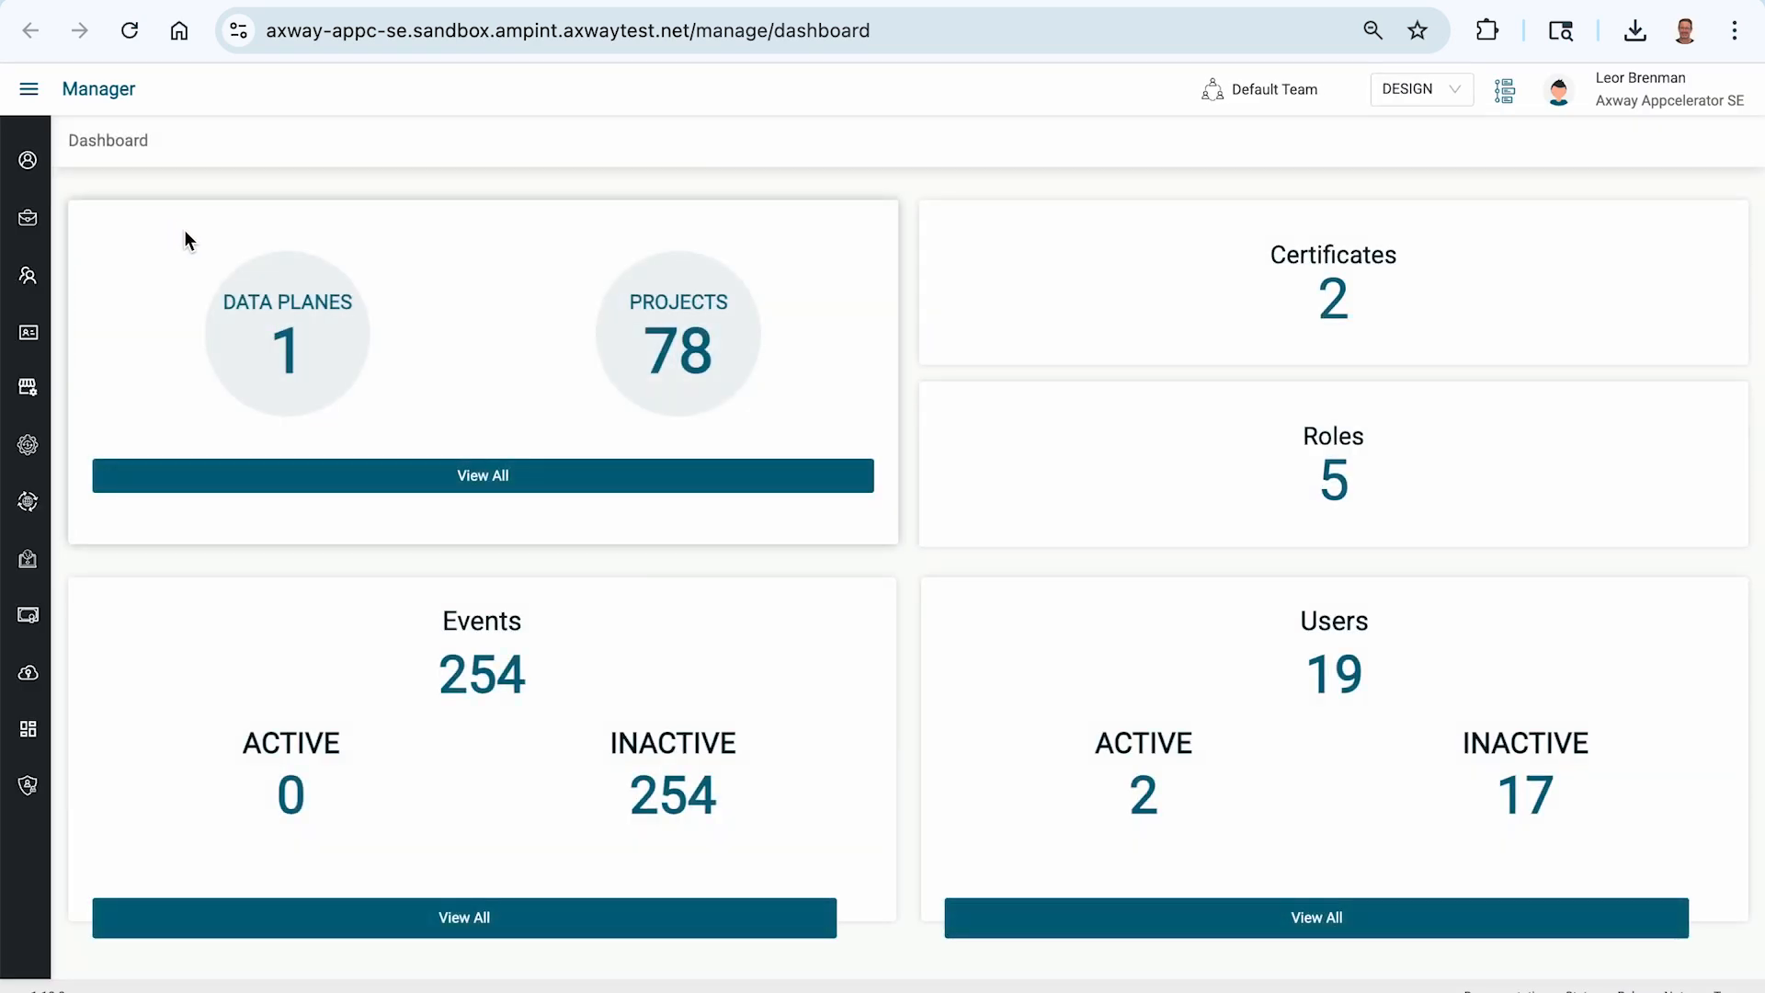
pyautogui.moveTo(45, 347)
pyautogui.click(110, 508)
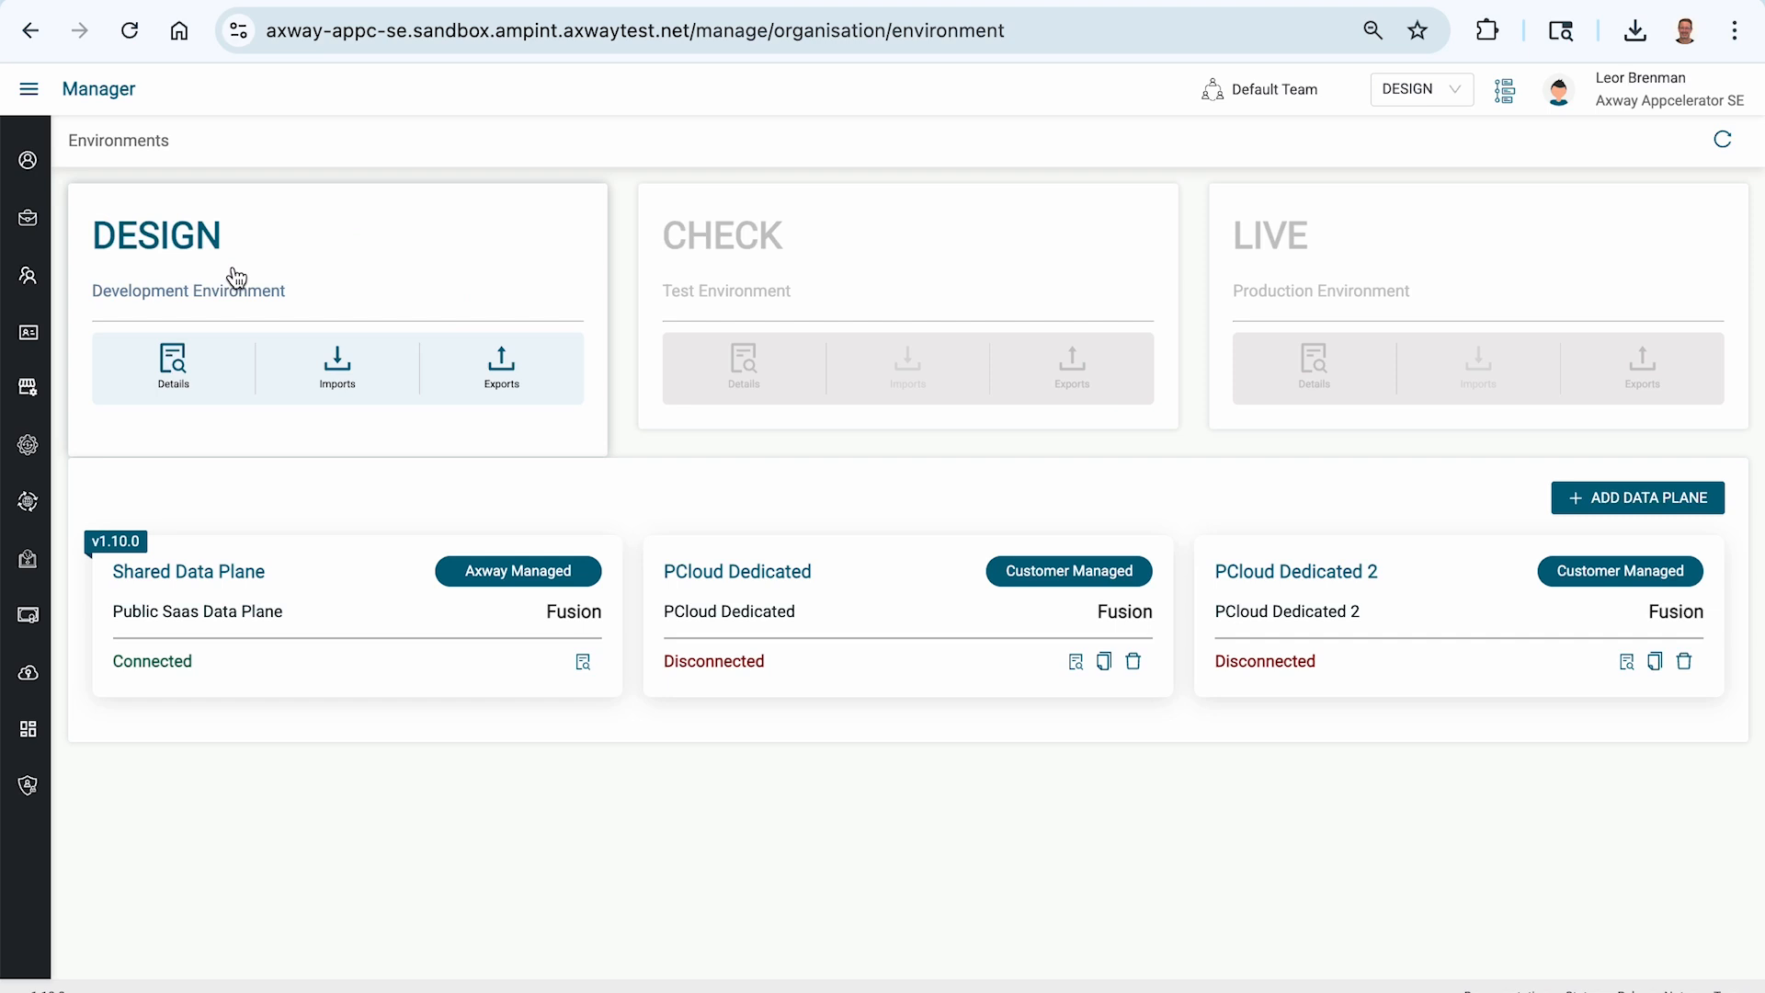
pyautogui.click(175, 366)
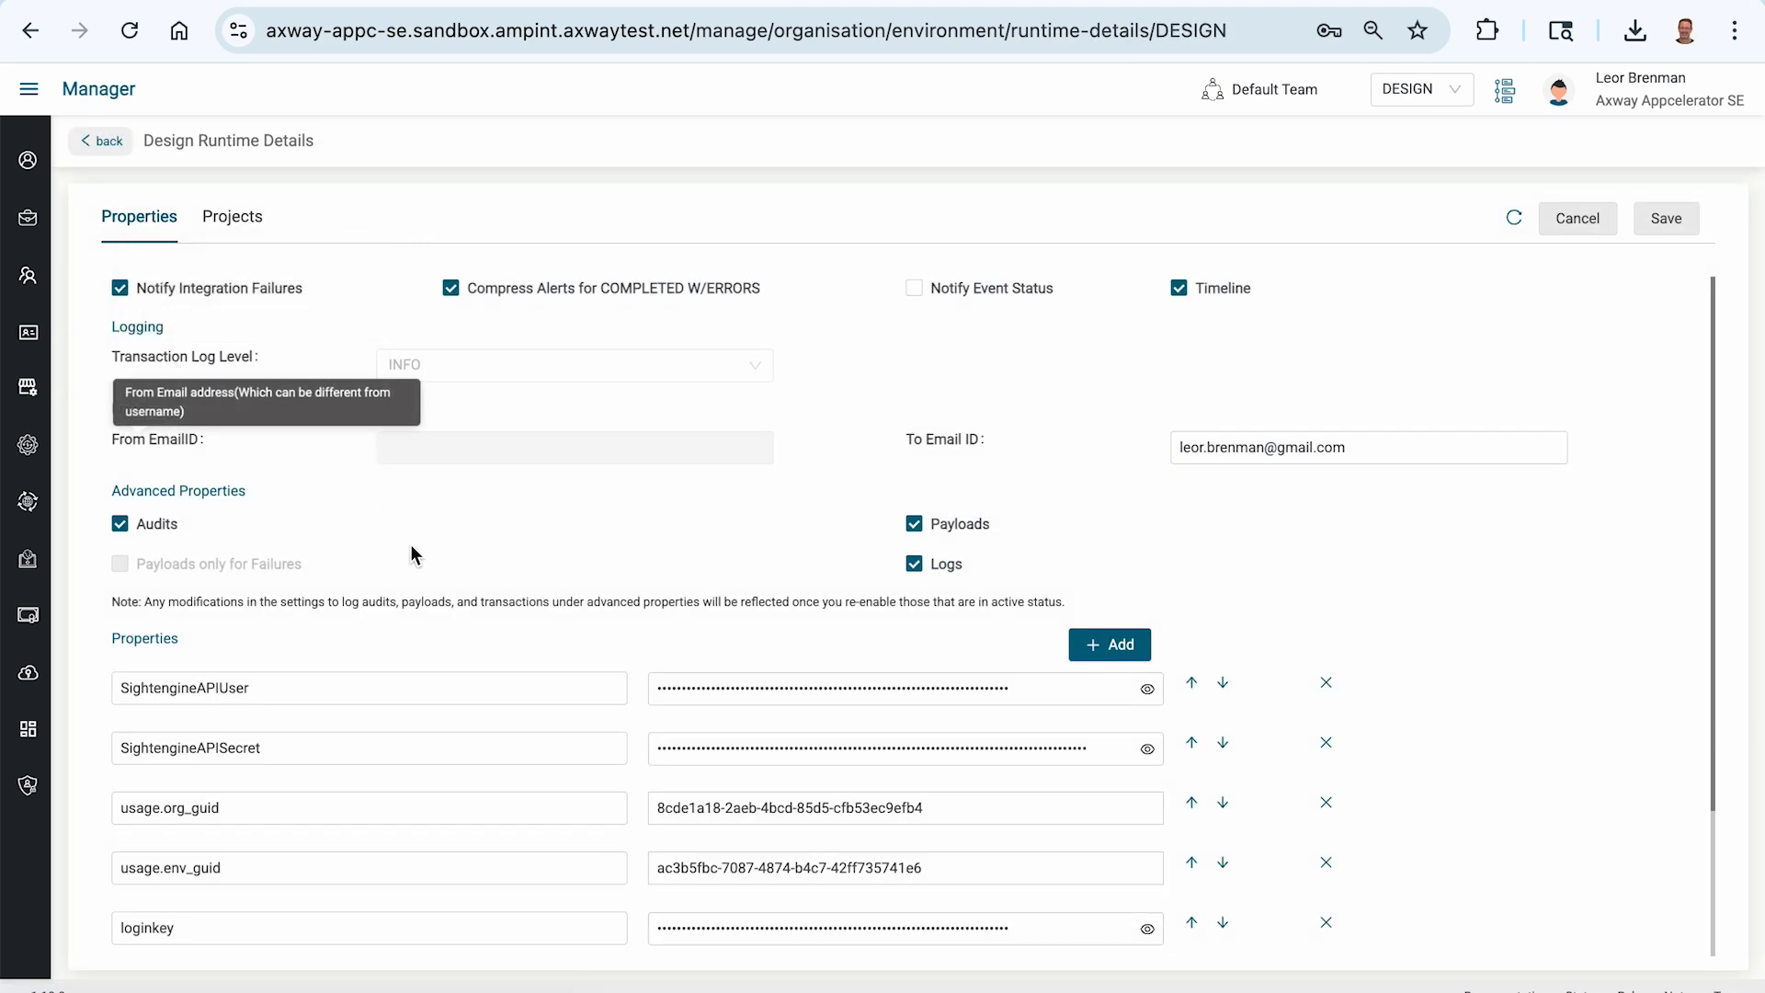
pyautogui.scroll(-2, 419, 527)
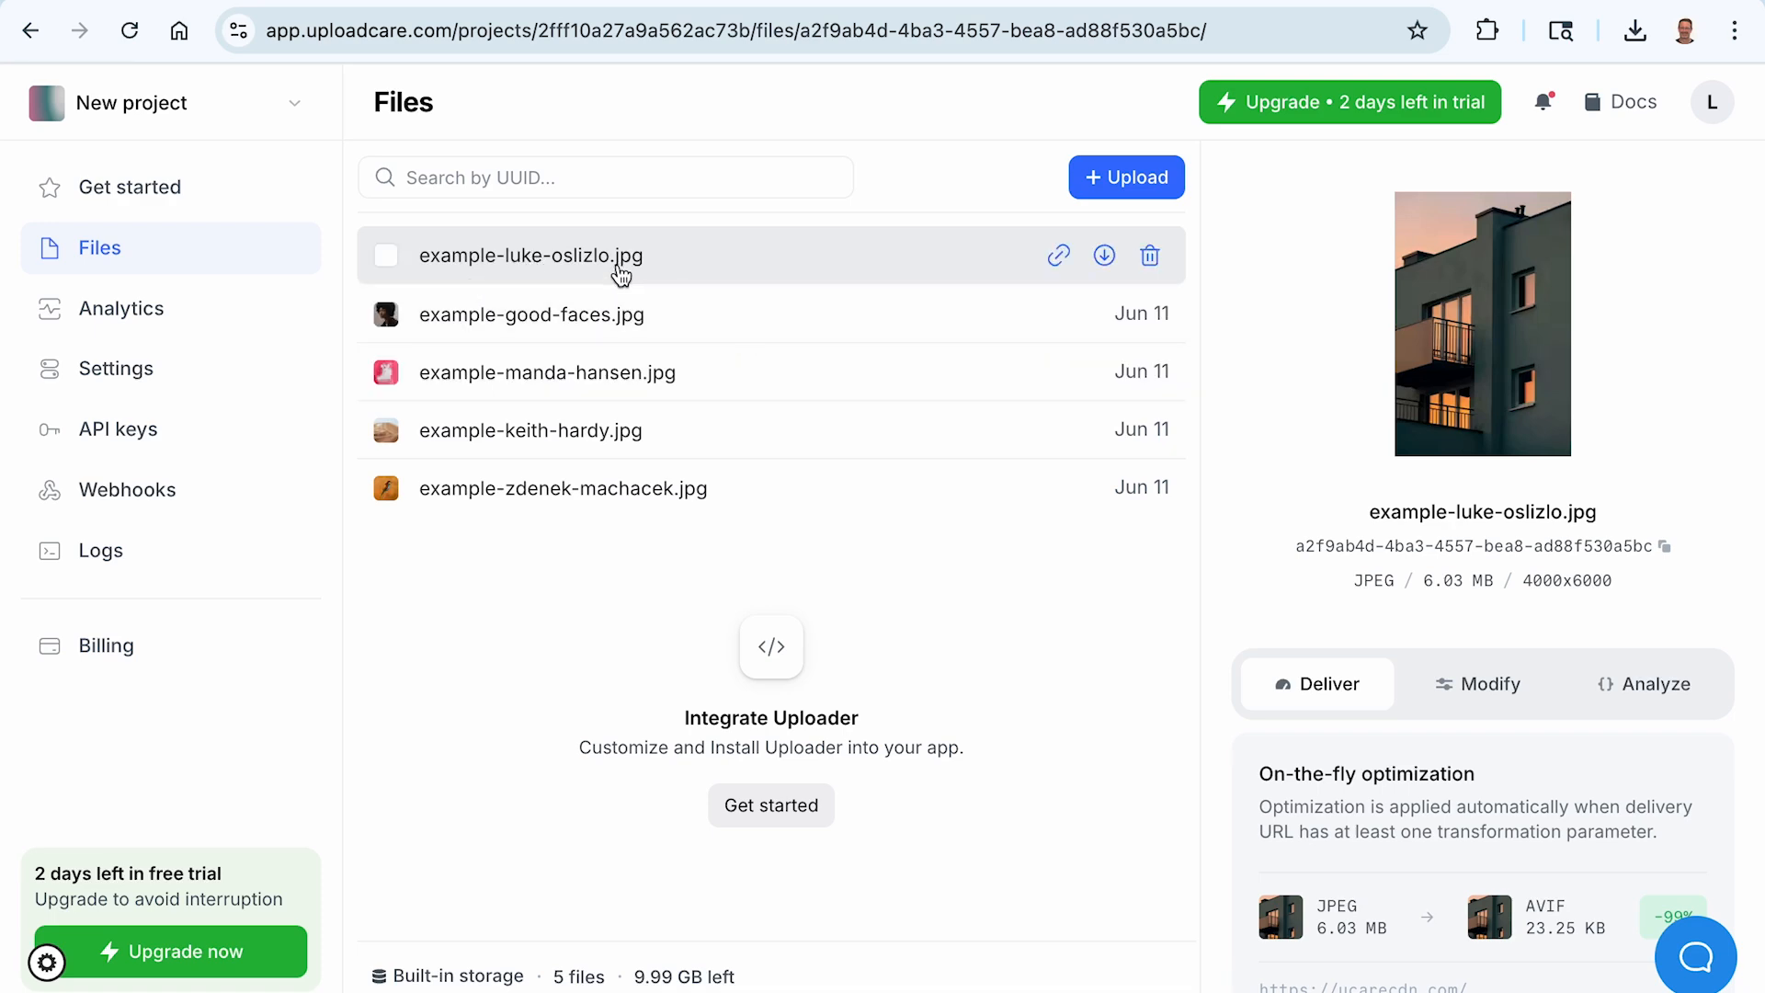
pyautogui.press('super+Tab')
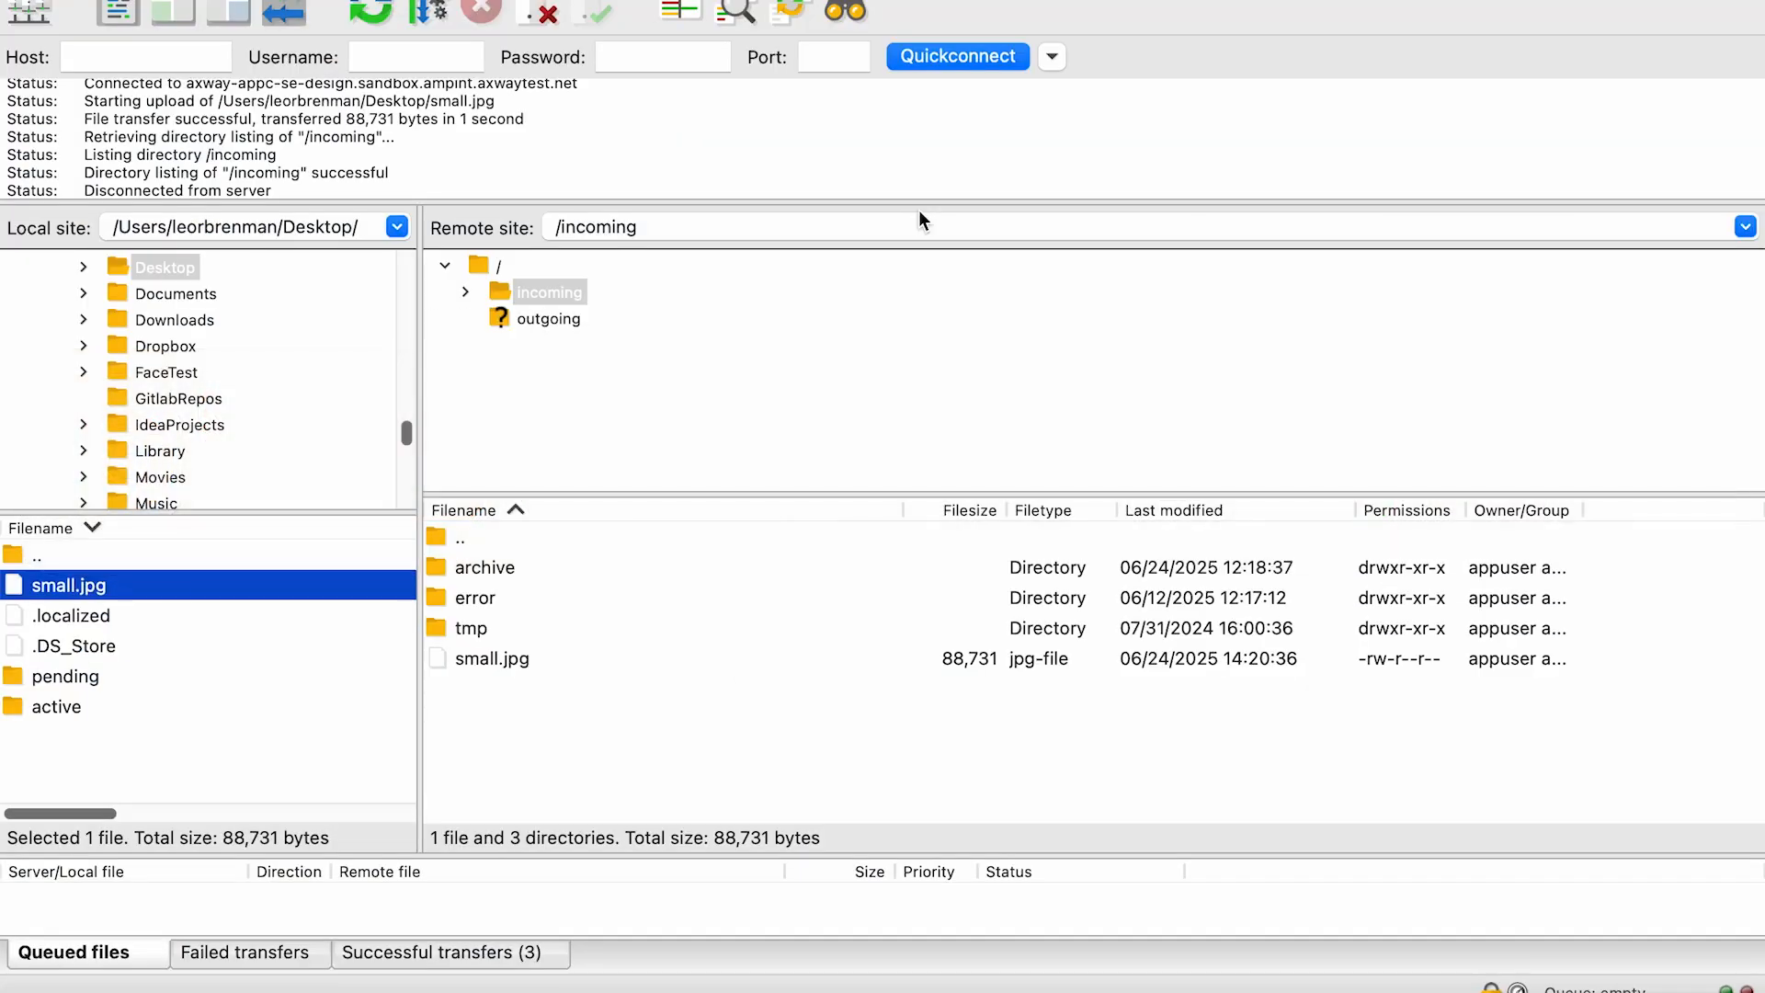
pyautogui.press('super+Tab')
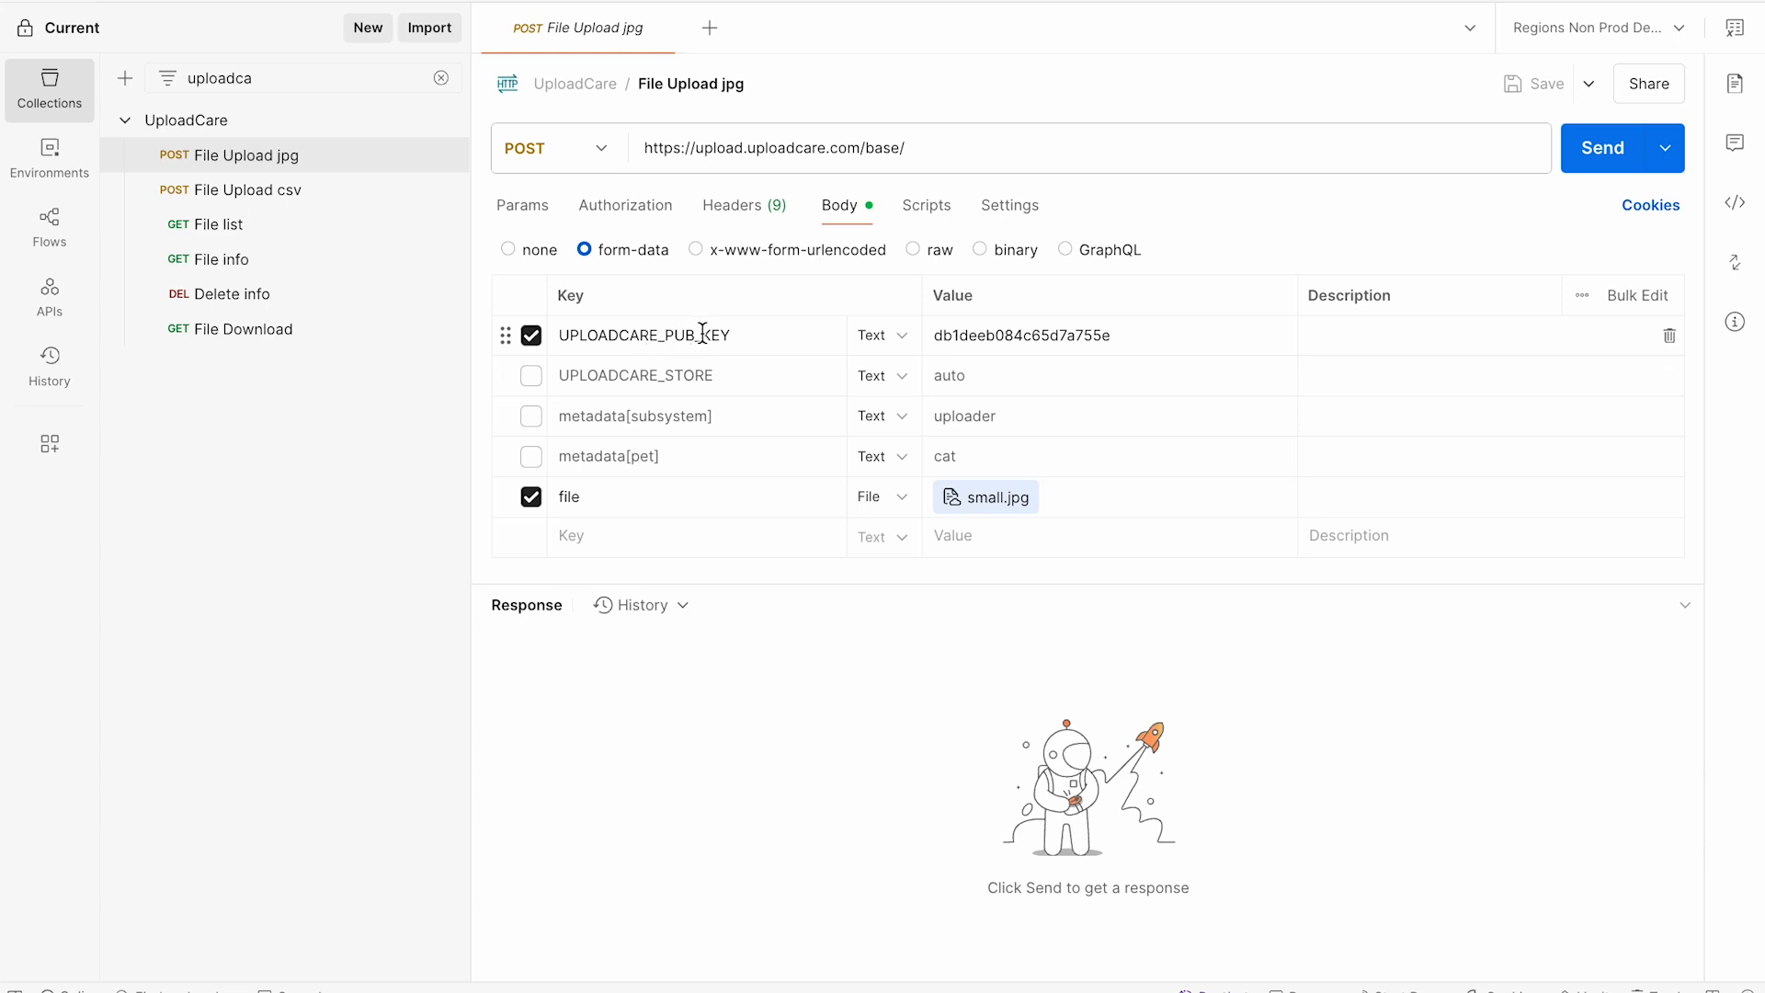
pyautogui.press('super+Tab')
pyautogui.press('super+Tab')
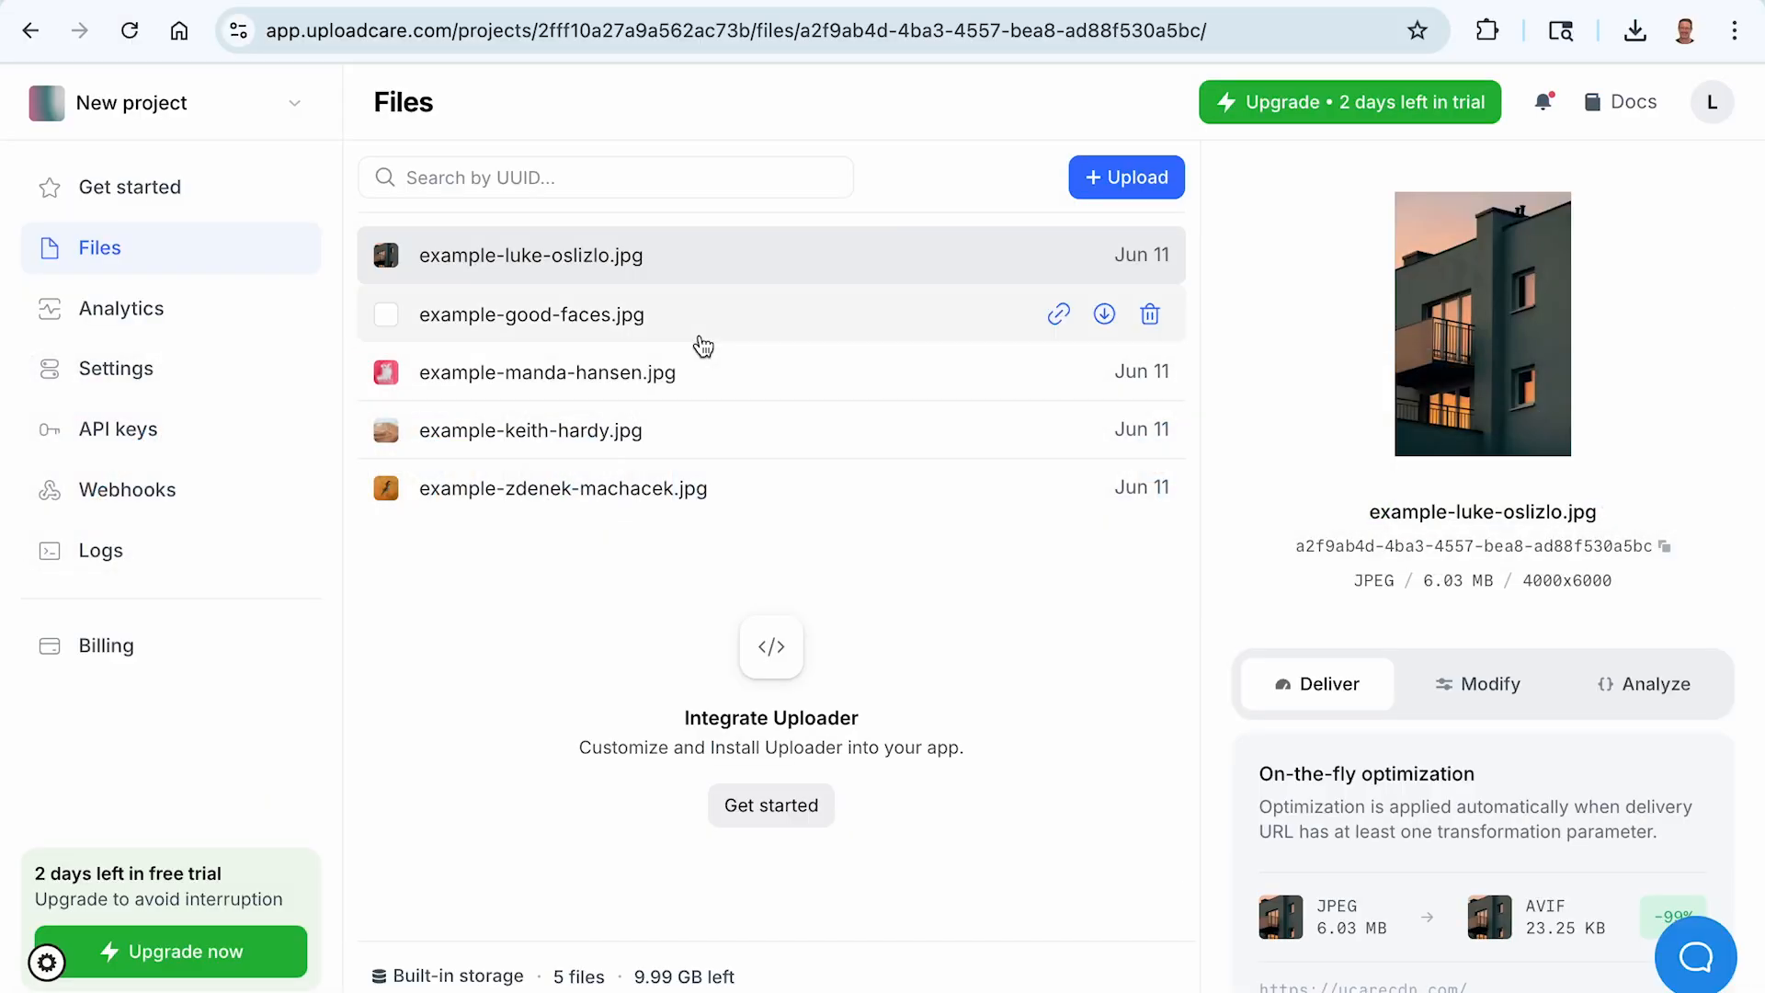
# - Back in Manager, add a non-sensitive, unmasked property named UPLOADCARE_PUB_KEY to the DESIGN runtime properties
pyautogui.click(608, 0)
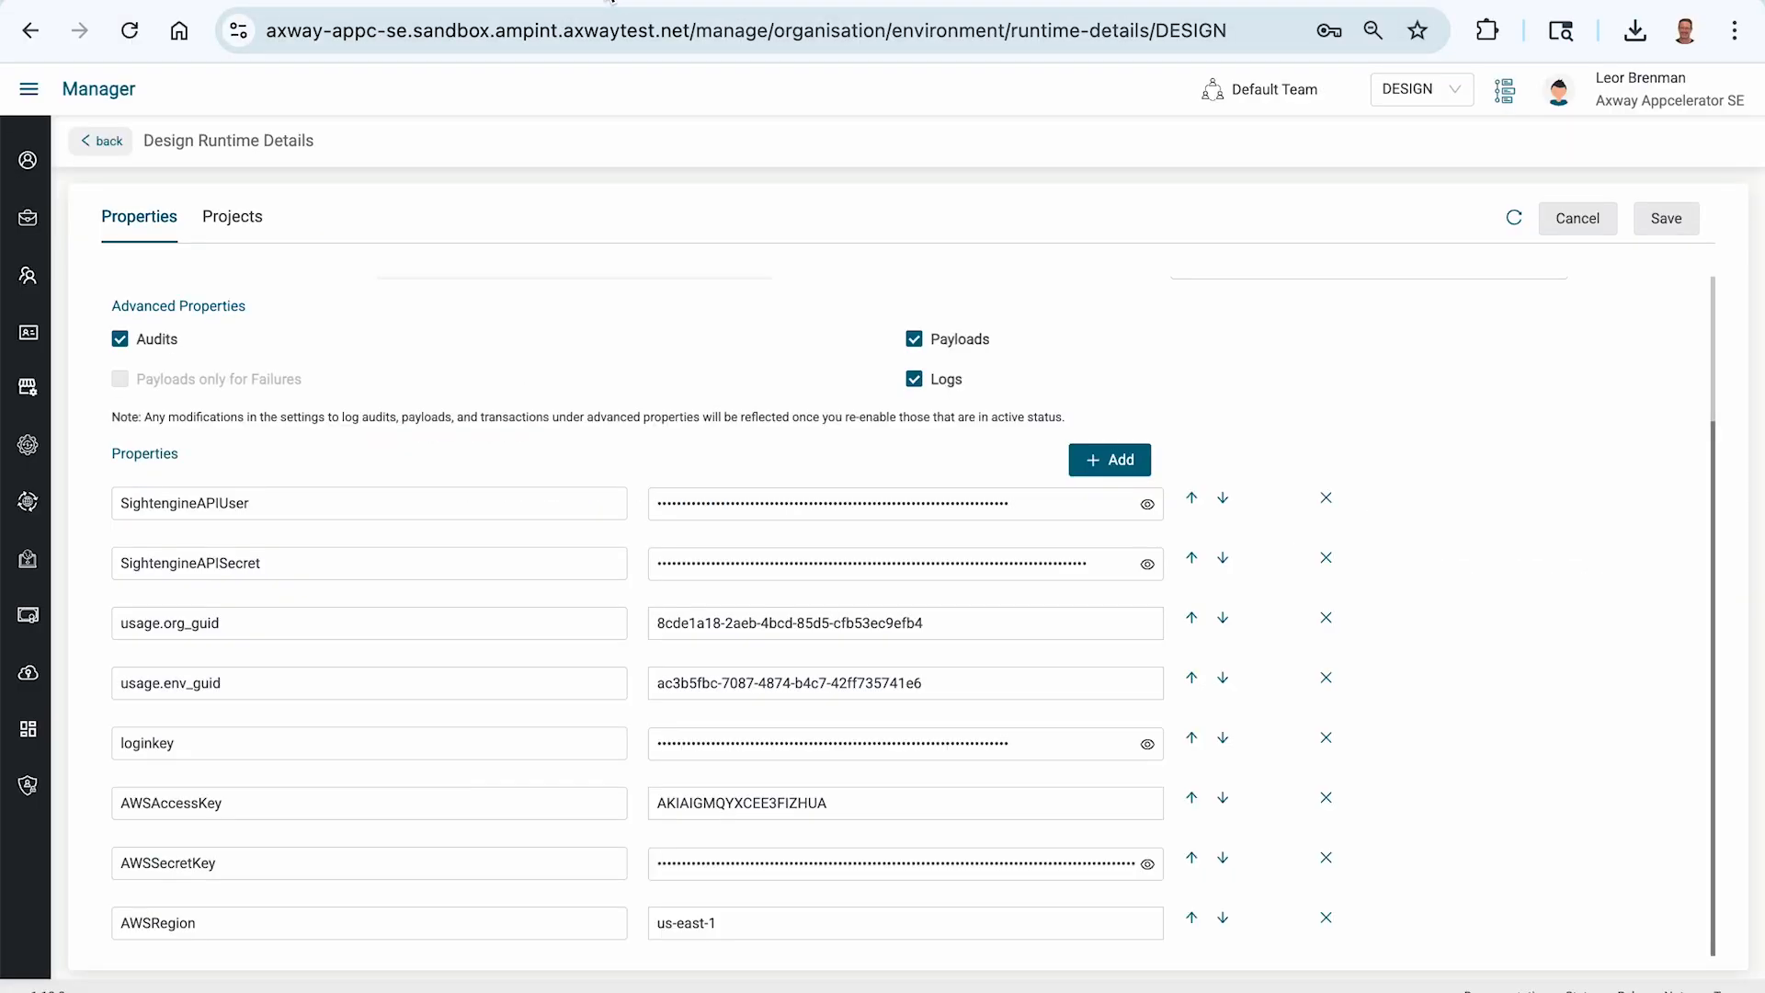
pyautogui.click(1108, 459)
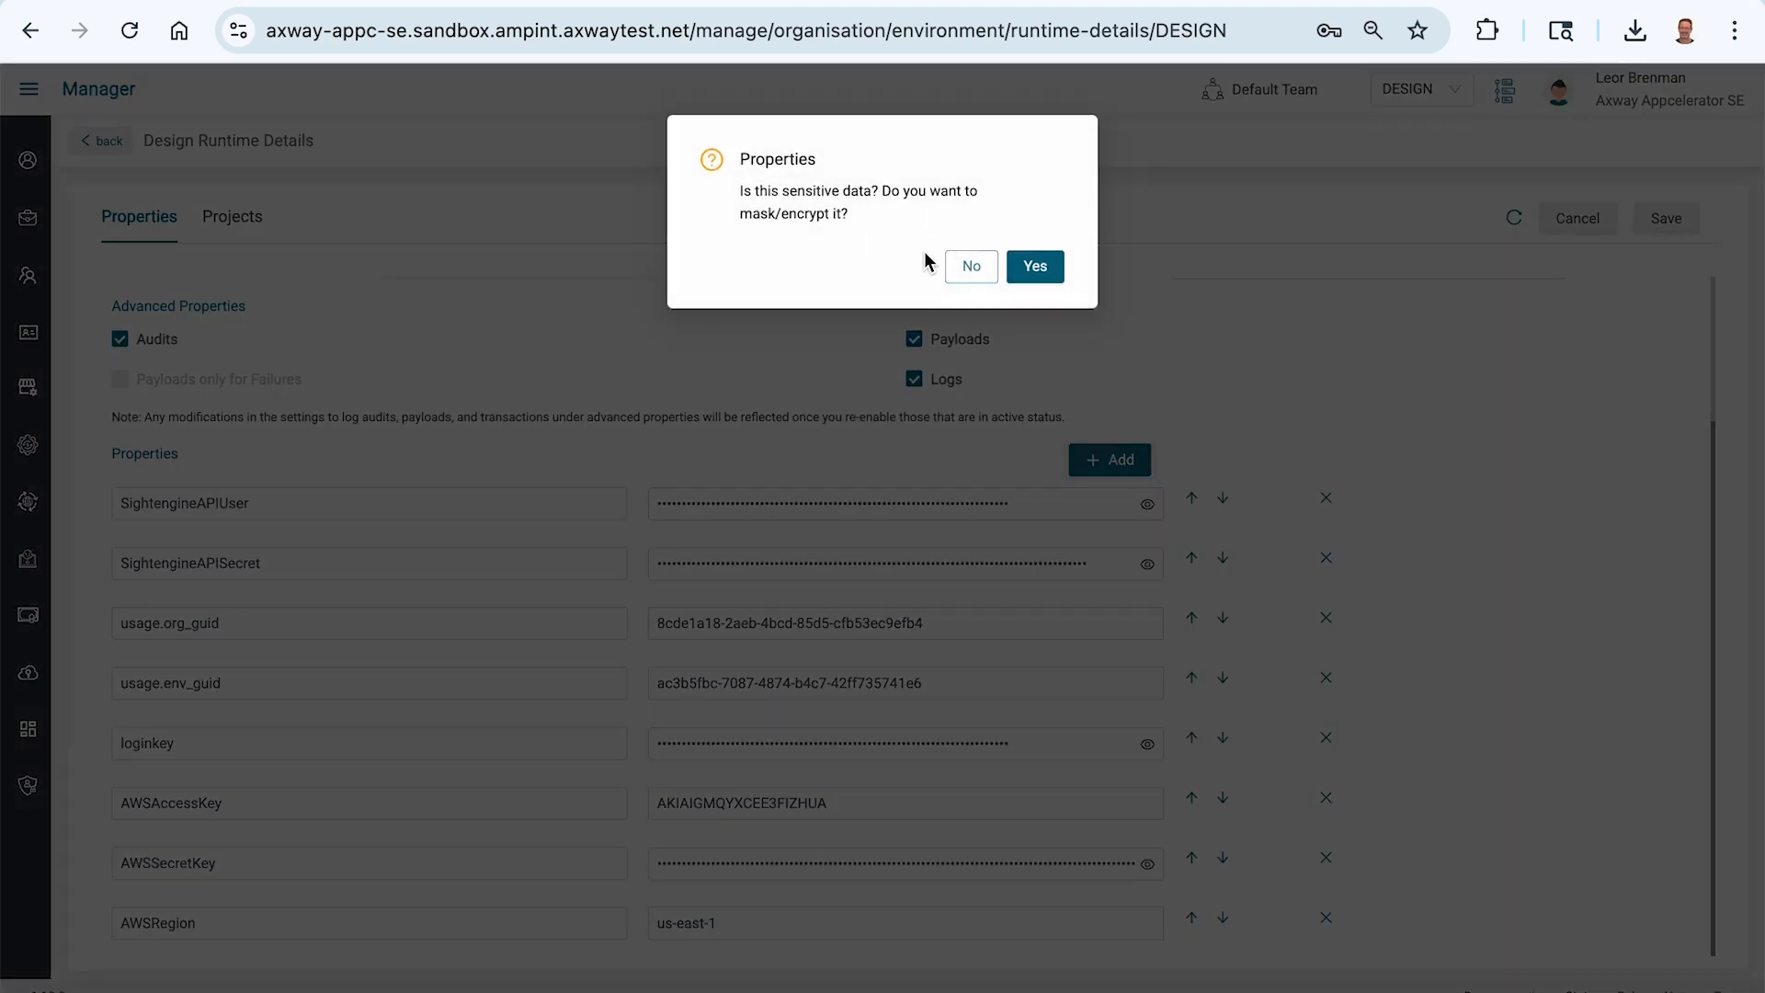
pyautogui.click(974, 265)
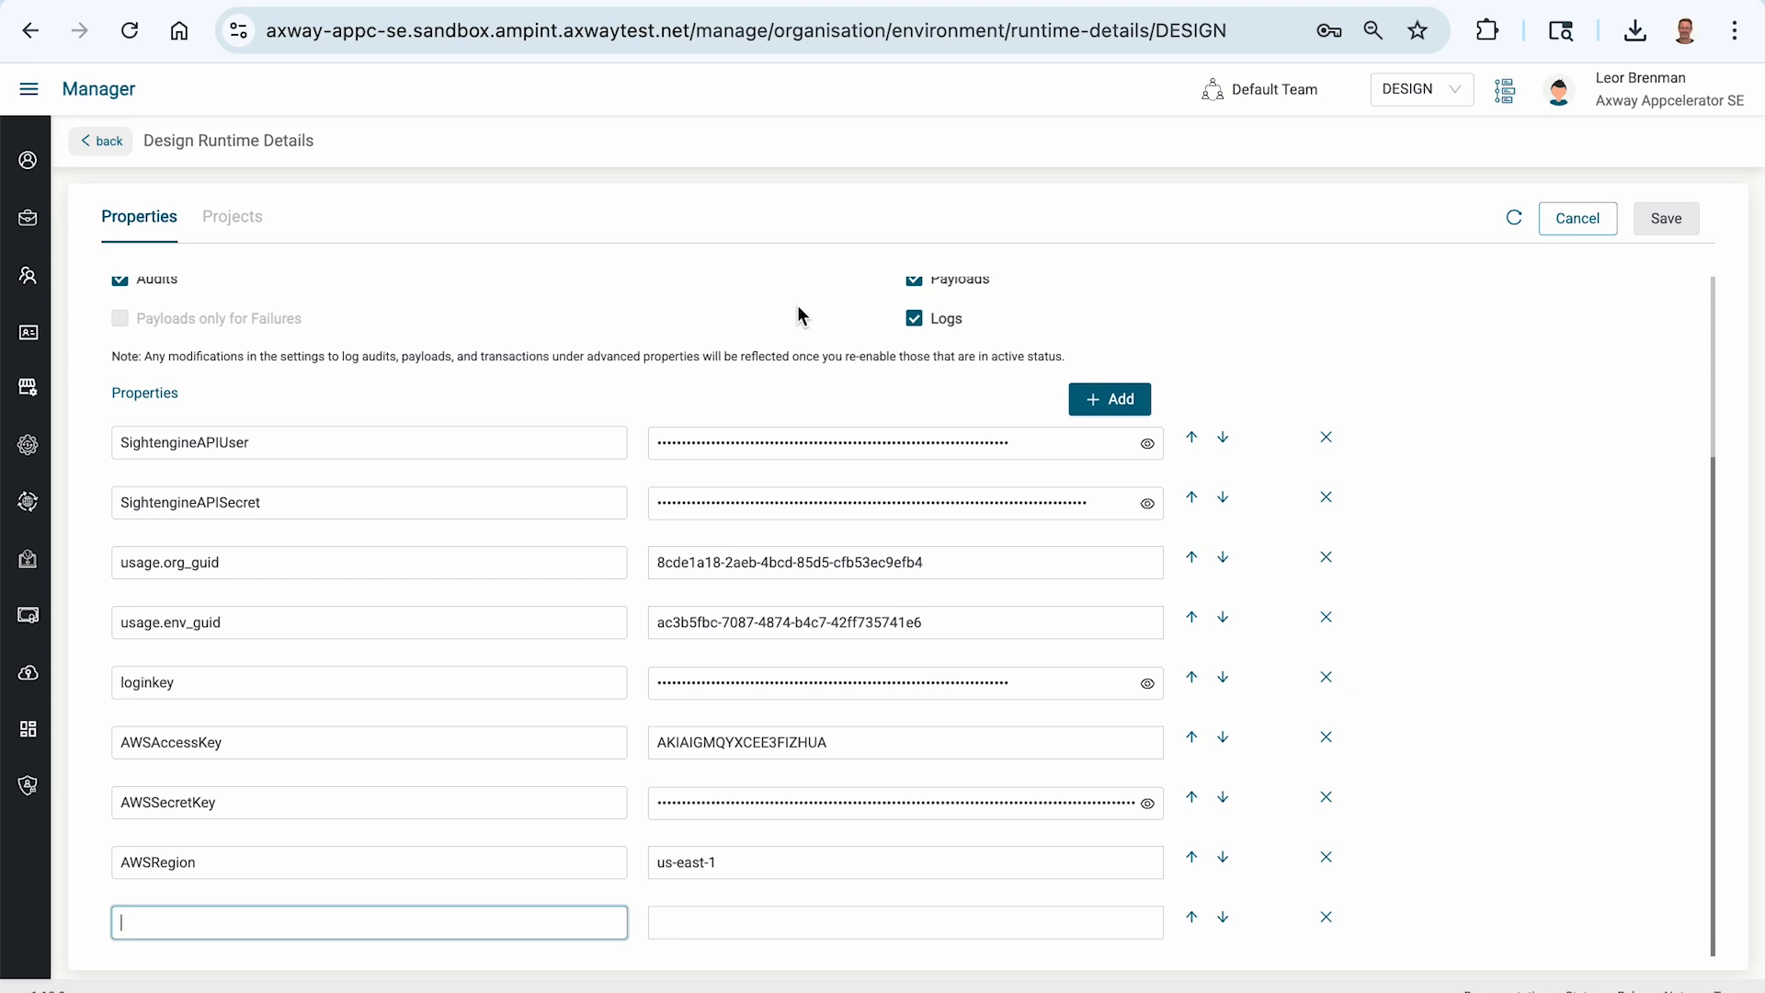
pyautogui.hotkey('ctrl', 'v')
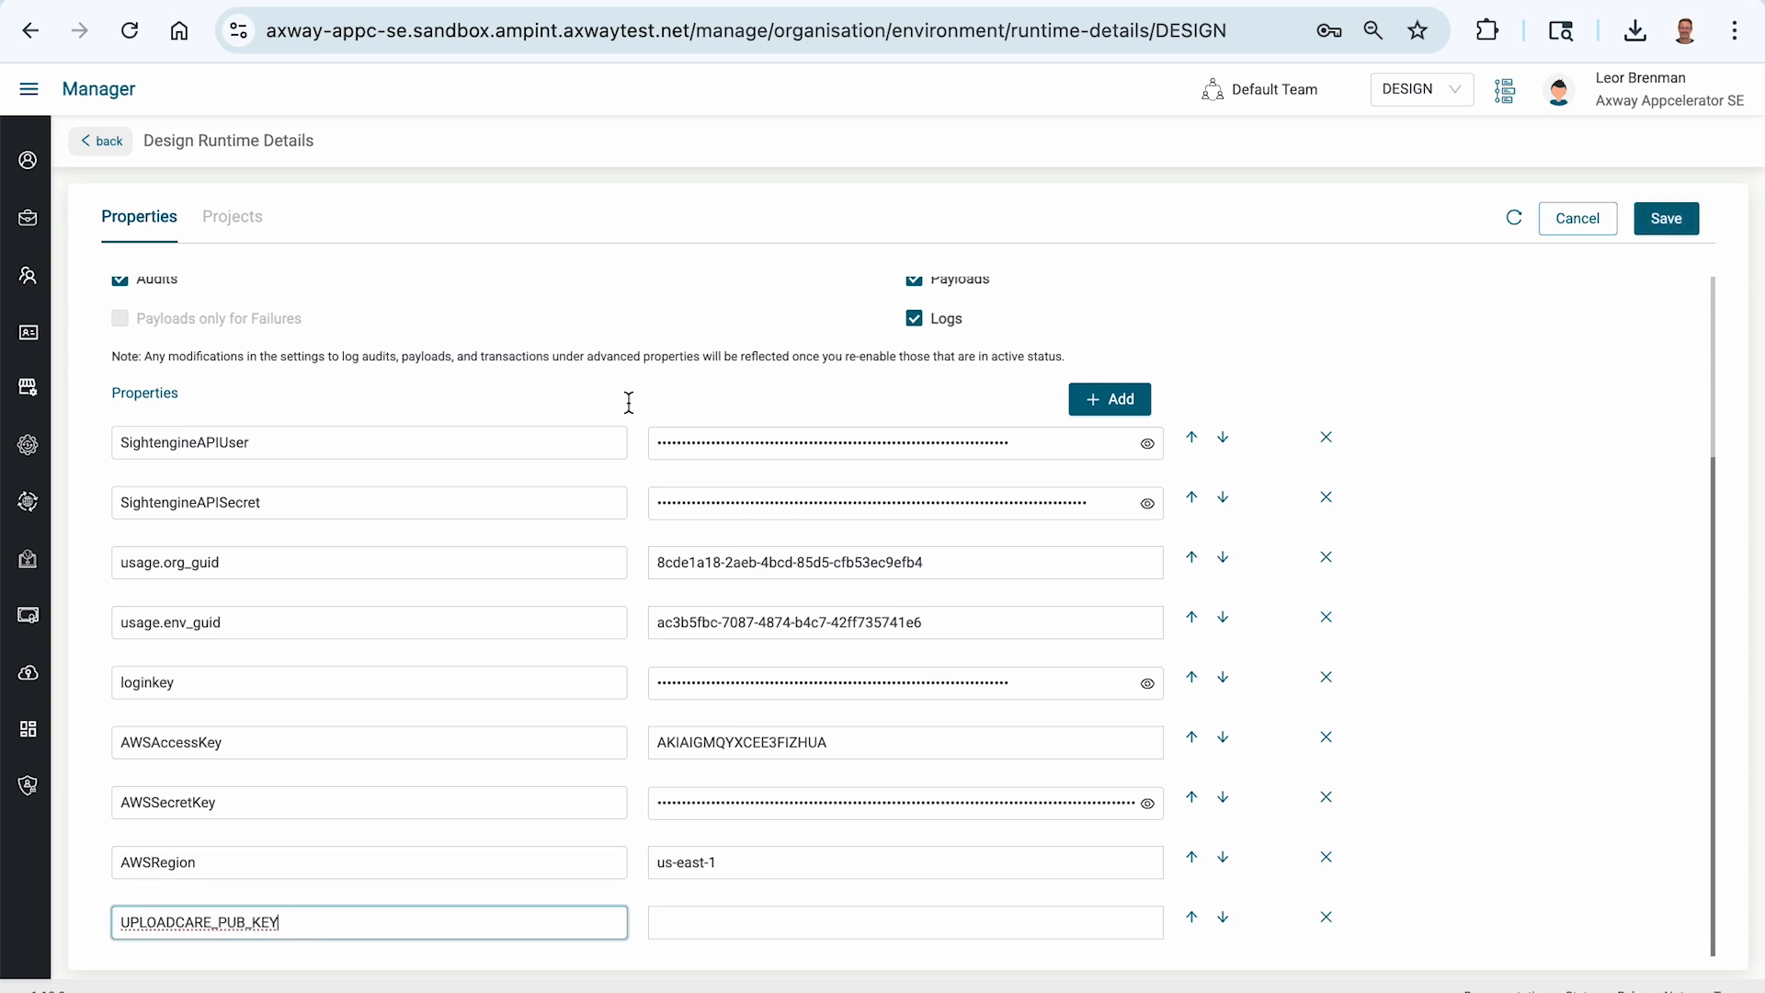
# - Go to Uploadcare and copy New project's public key from the page address
pyautogui.click(885, 0)
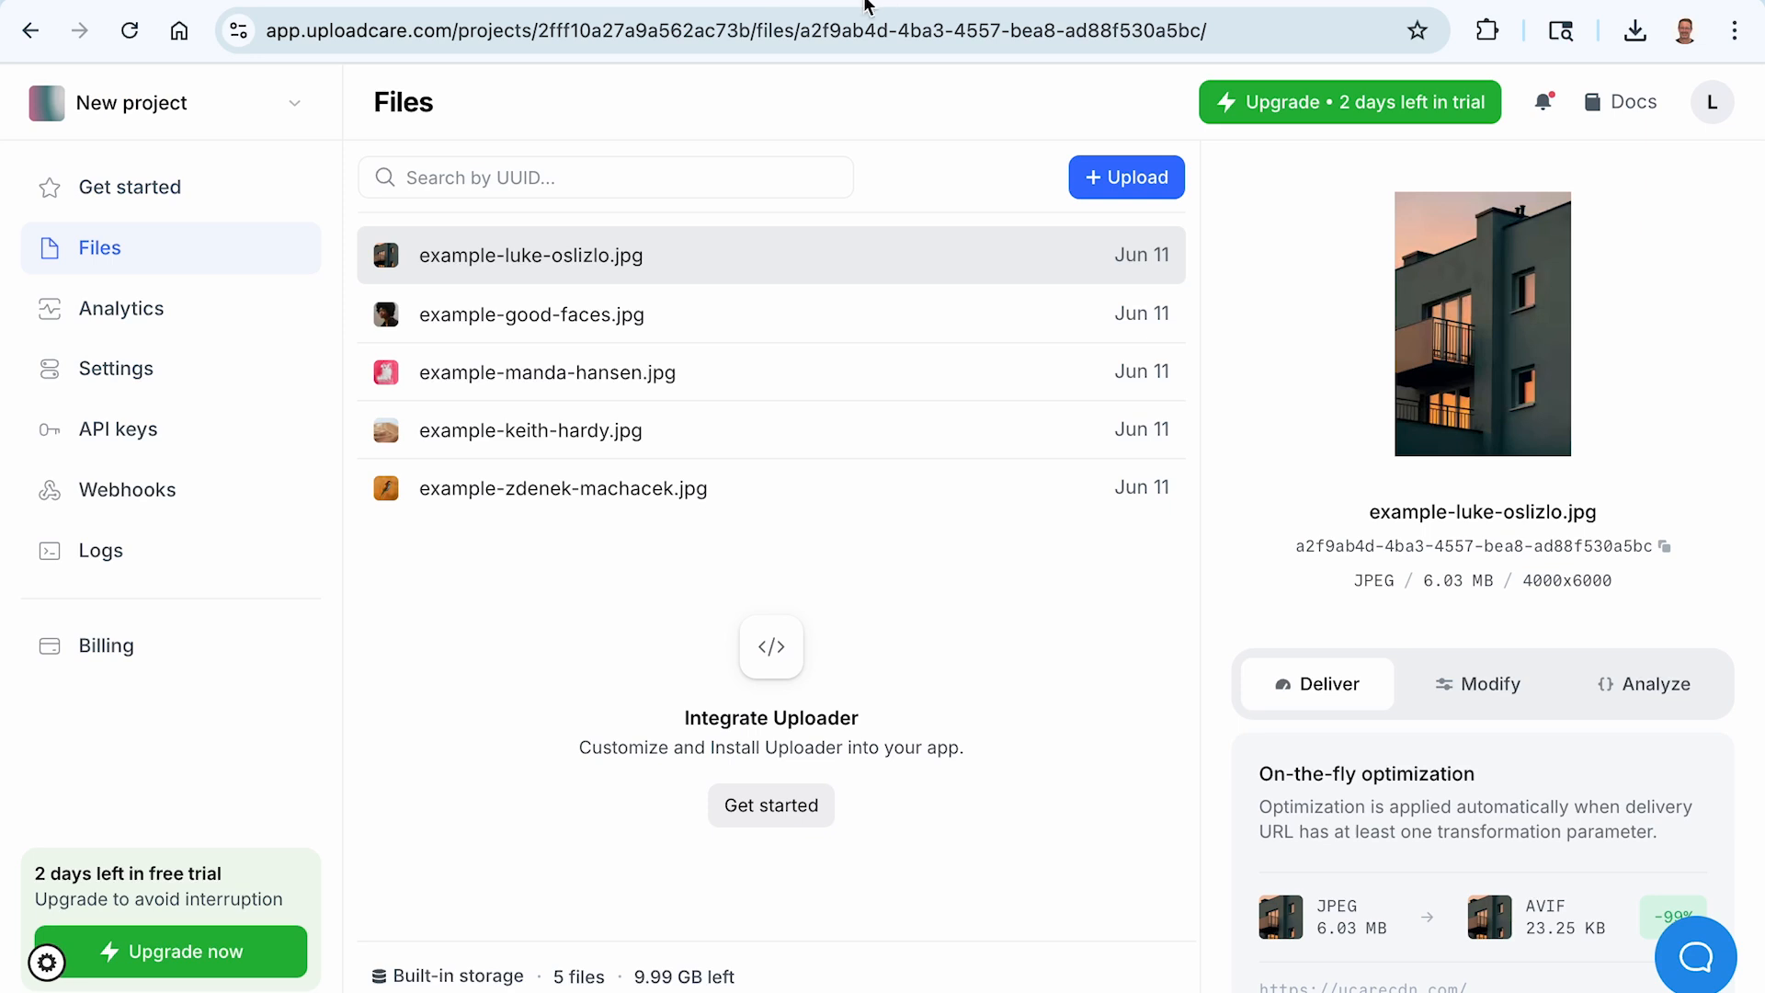
pyautogui.click(689, 34)
pyautogui.click(688, 34)
pyautogui.doubleClick(688, 34)
pyautogui.press('super+c')
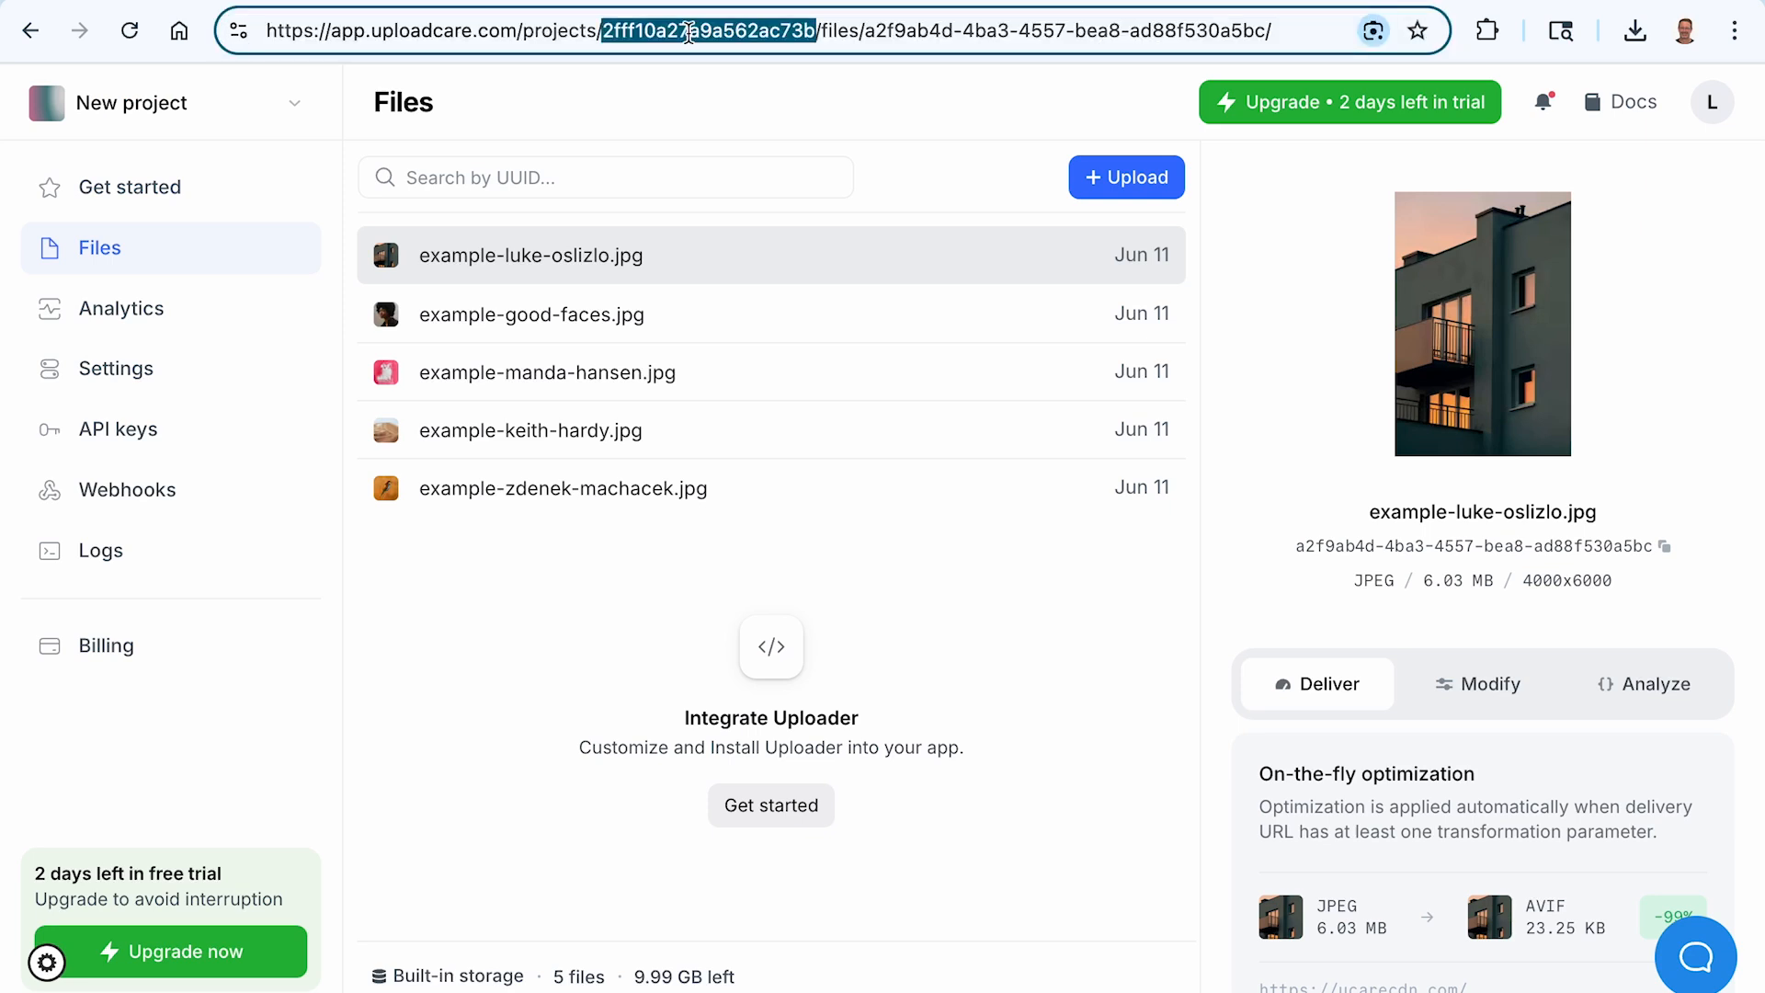
# - Return to Manager, paste the public API key as the UPLOADCARE_PUB_KEY property's value and save the runtime properties
pyautogui.press('super+Tab')
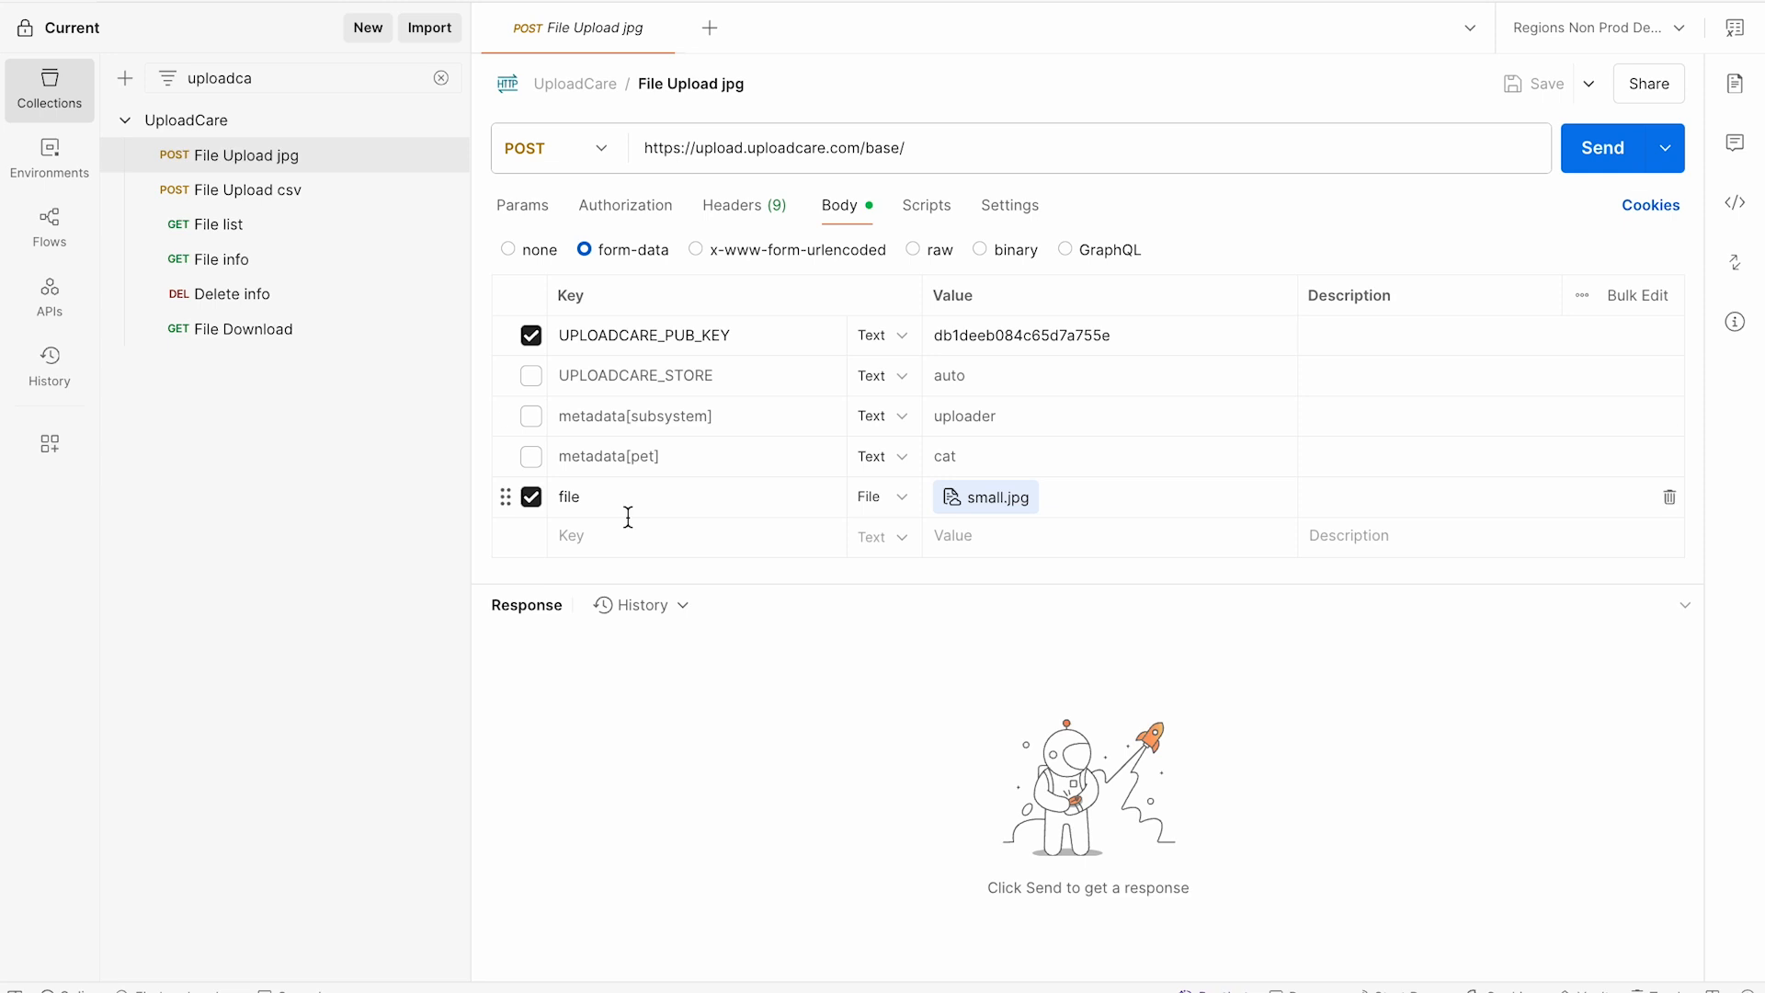
pyautogui.press('super+Tab')
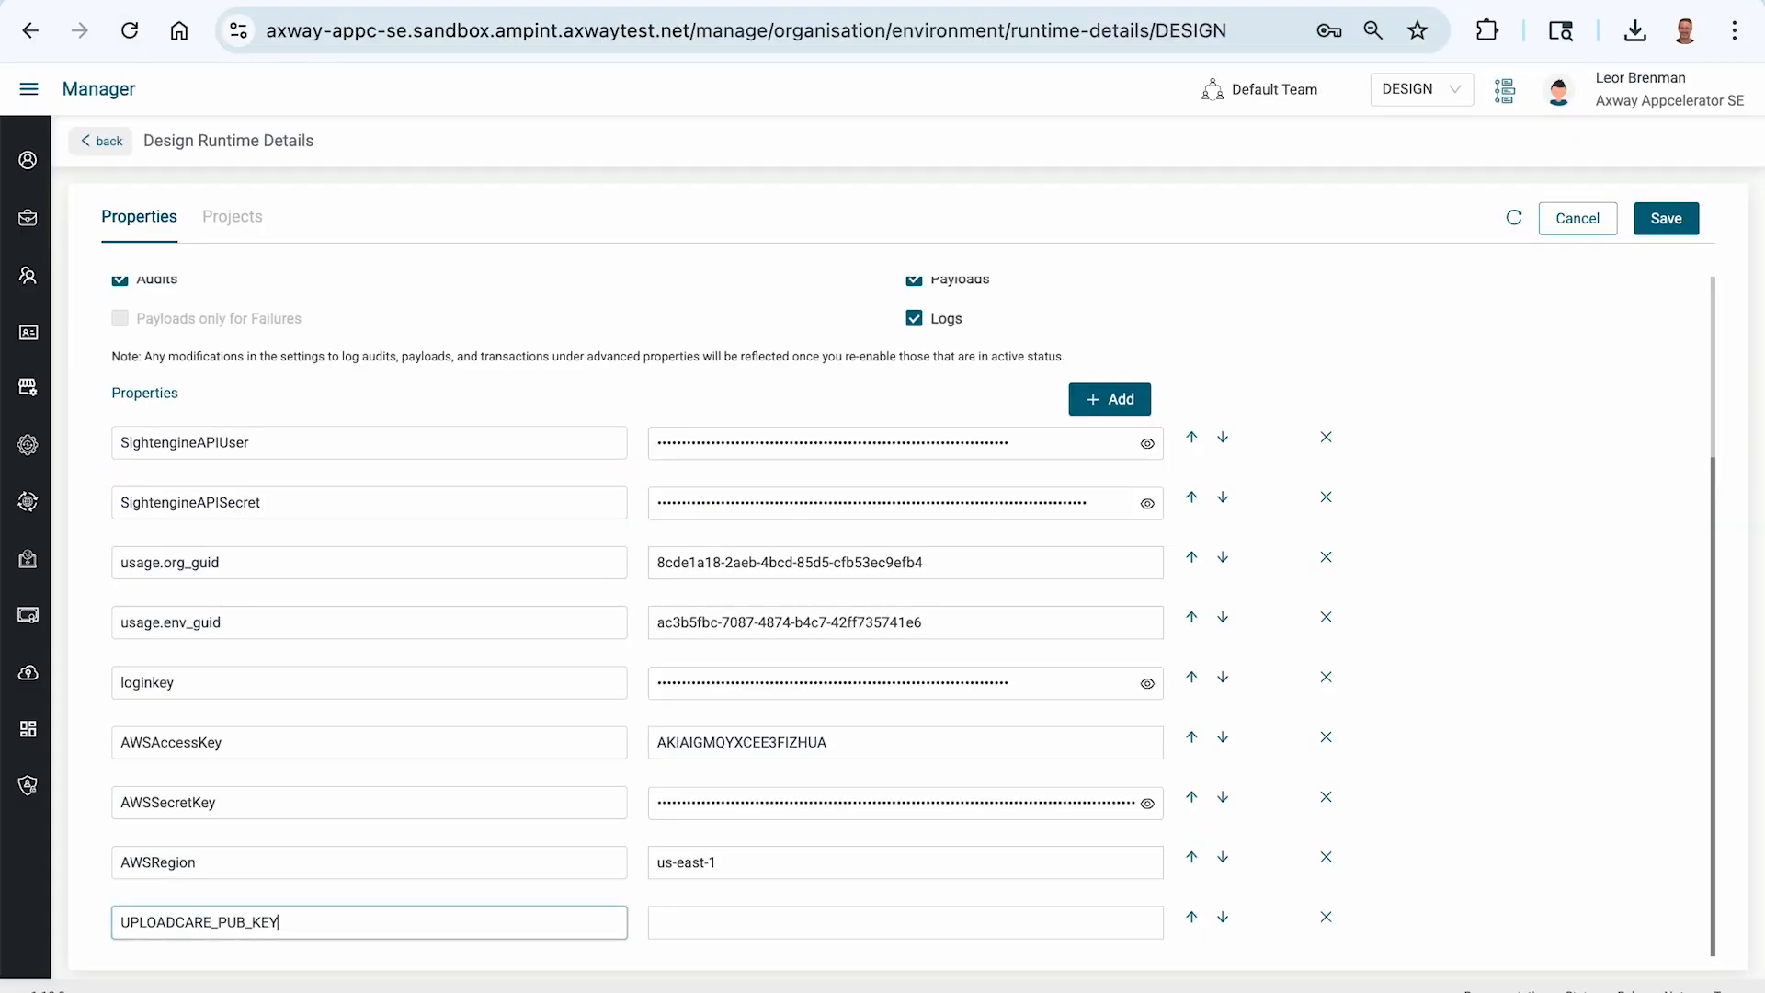
pyautogui.click(777, 930)
pyautogui.press('super+v')
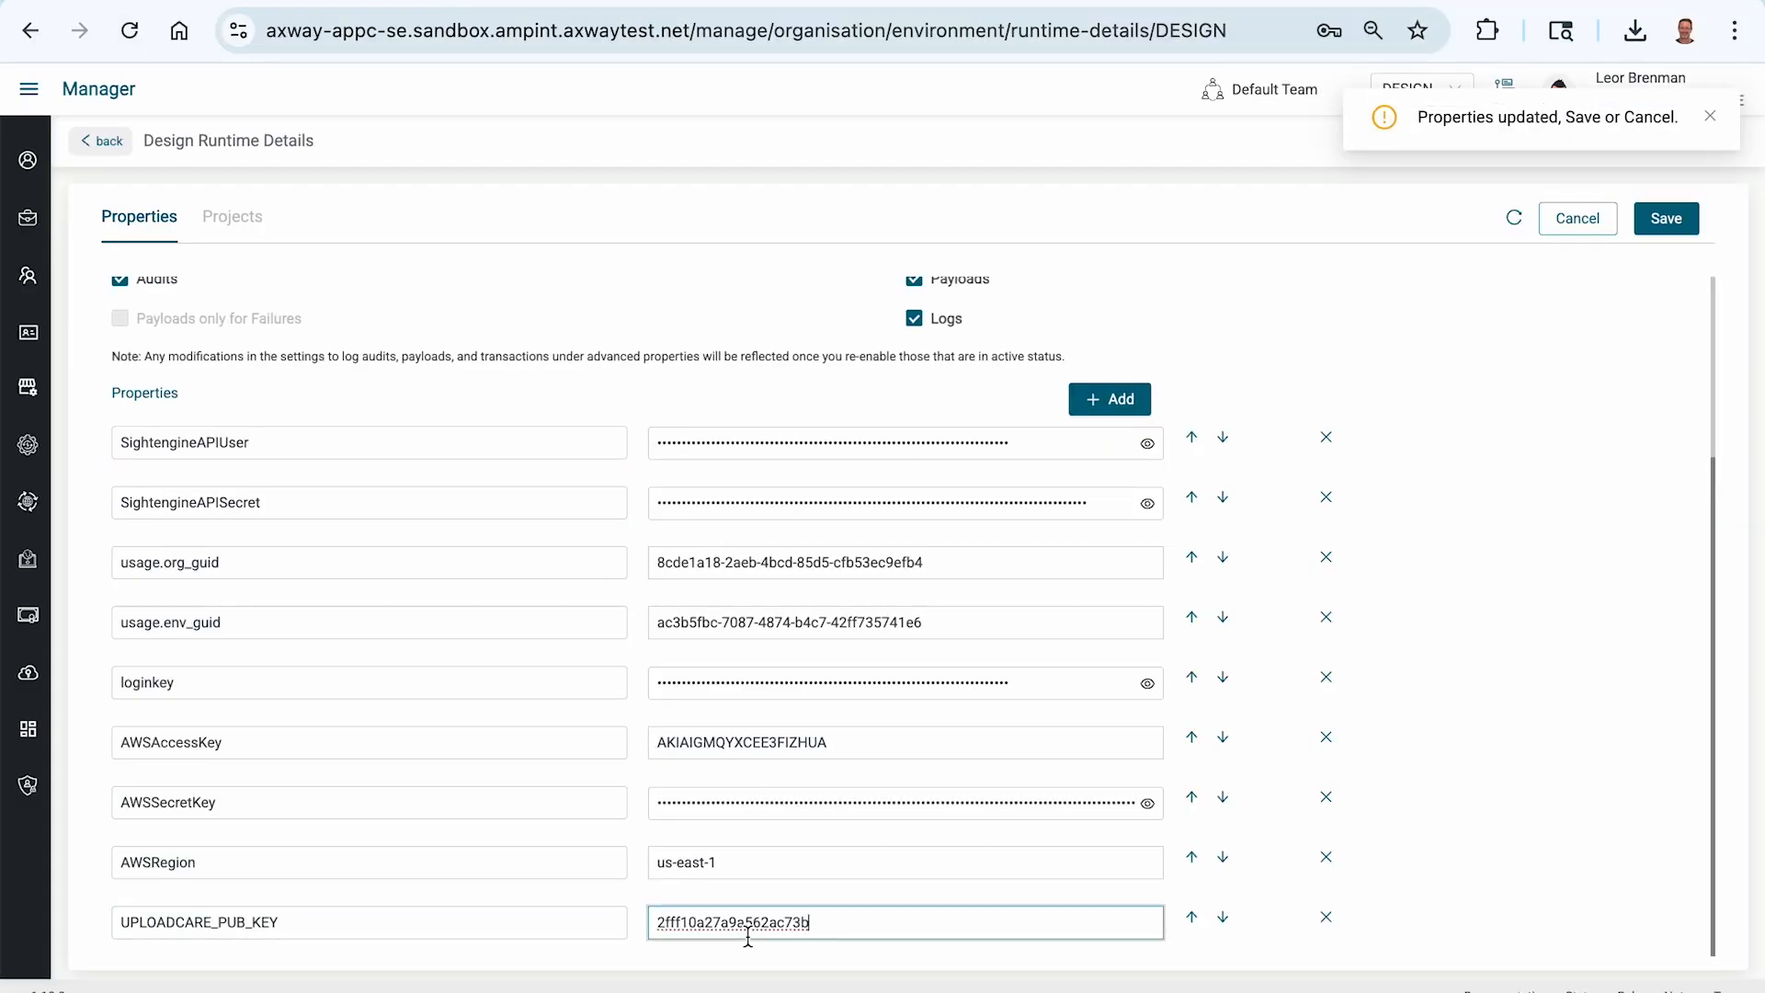
pyautogui.click(1671, 222)
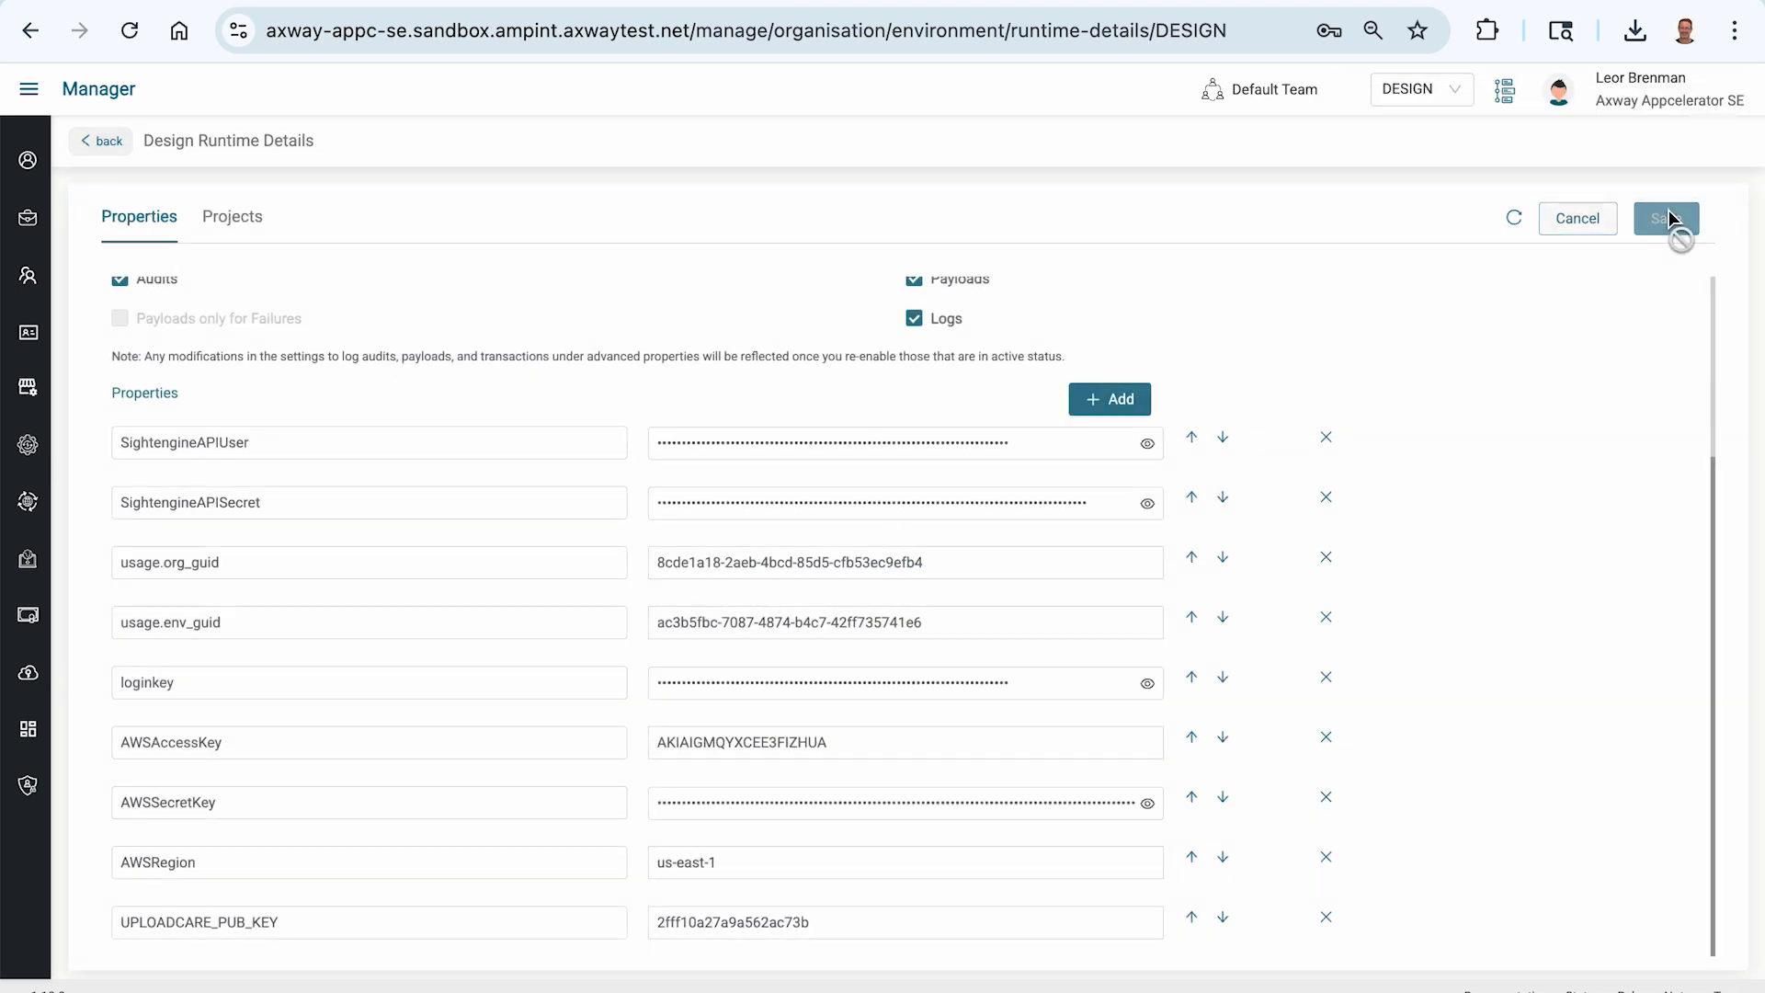
# - Return to the cloned integration in the Designer and insert a Map component between SFTP Server and HTTP/S Client
pyautogui.click(309, 0)
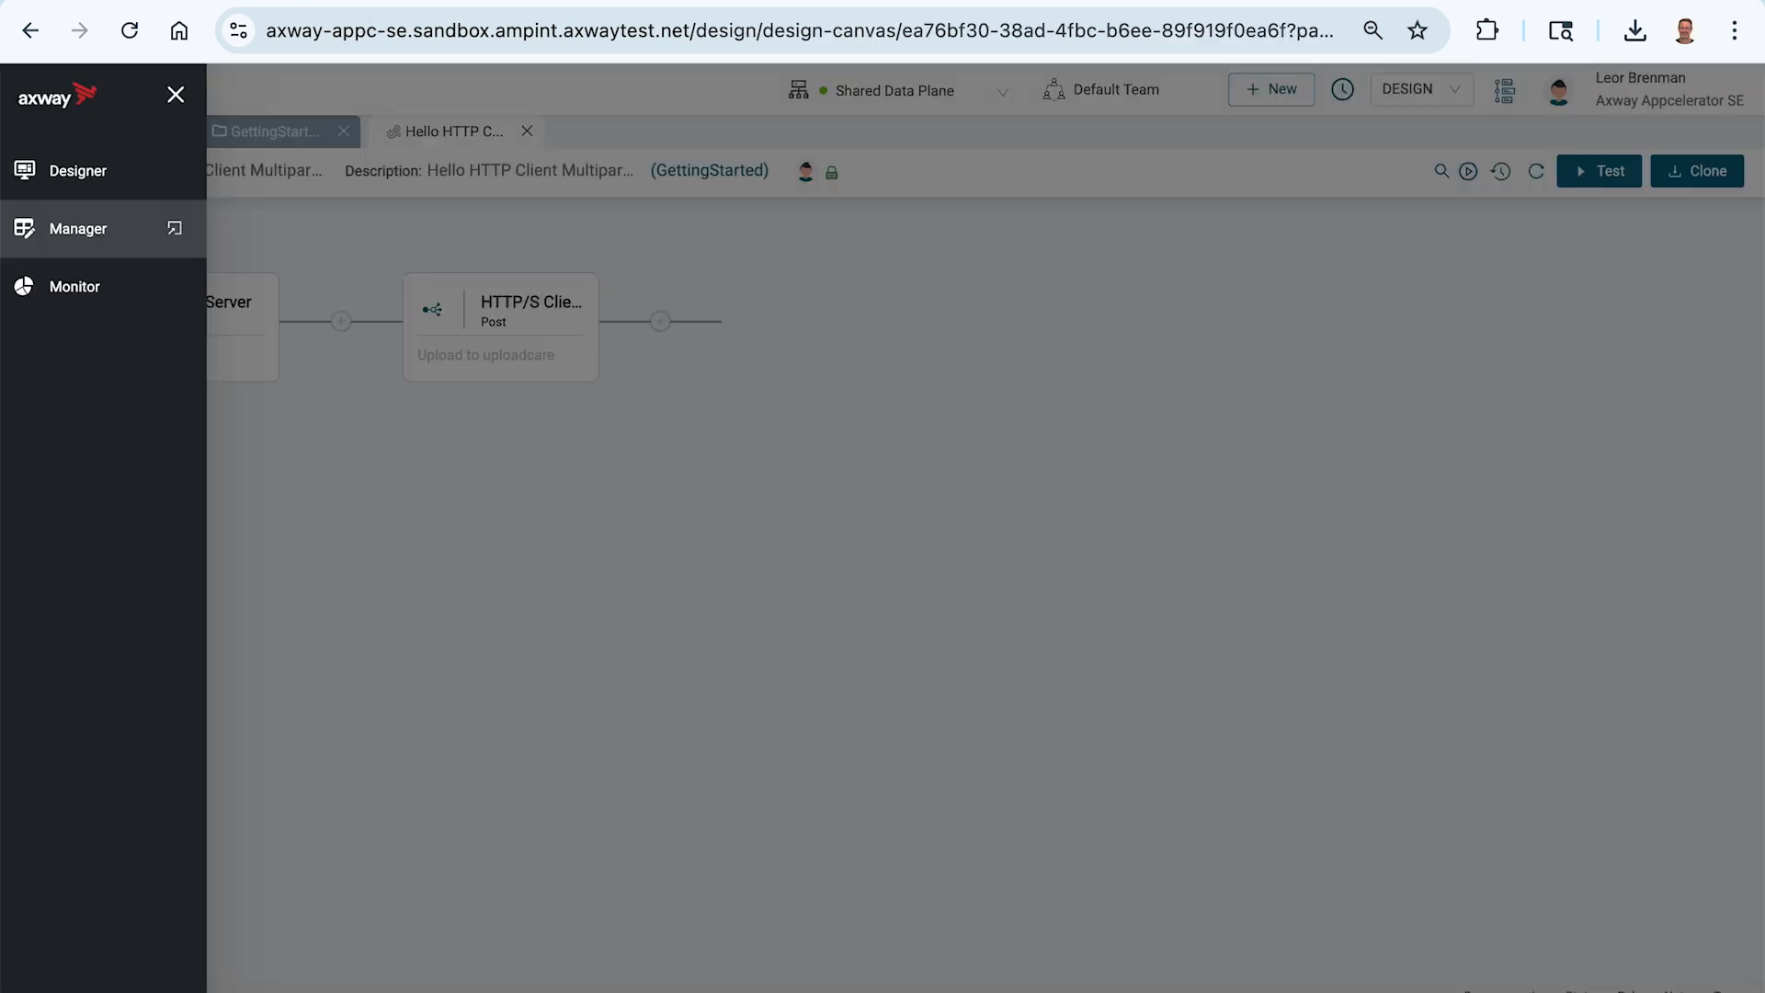
pyautogui.click(382, 586)
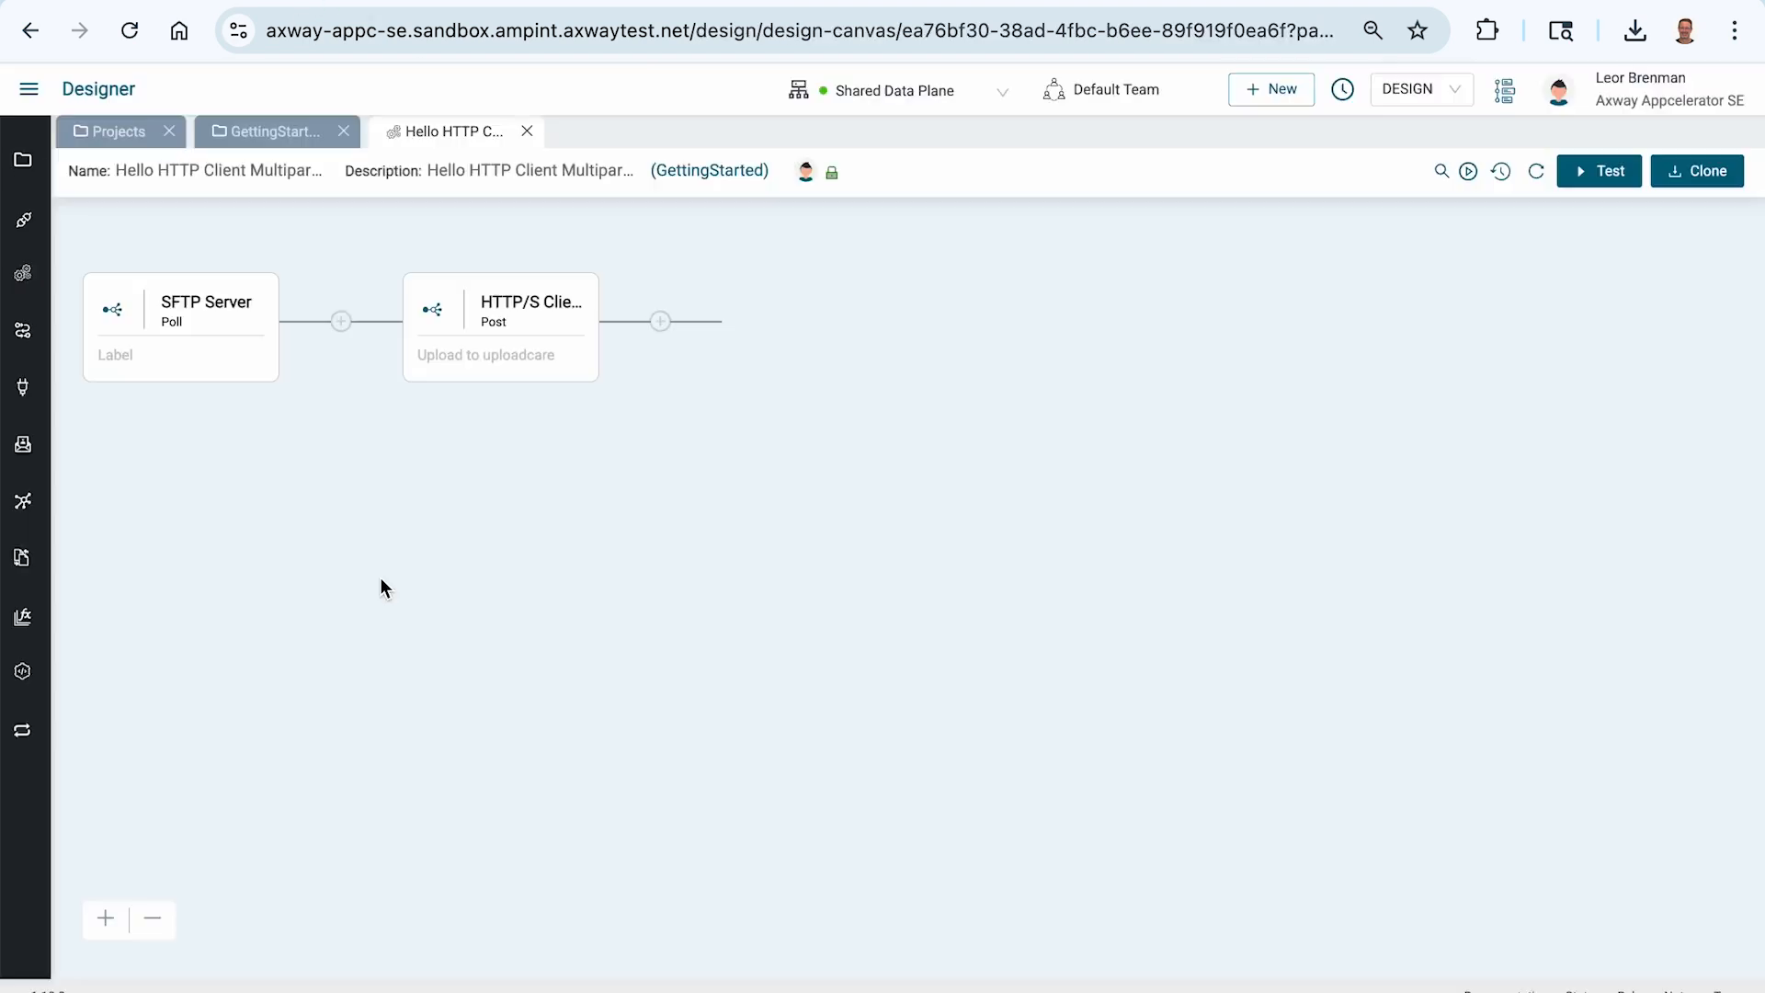
pyautogui.click(345, 321)
pyautogui.click(1477, 258)
pyautogui.write('map')
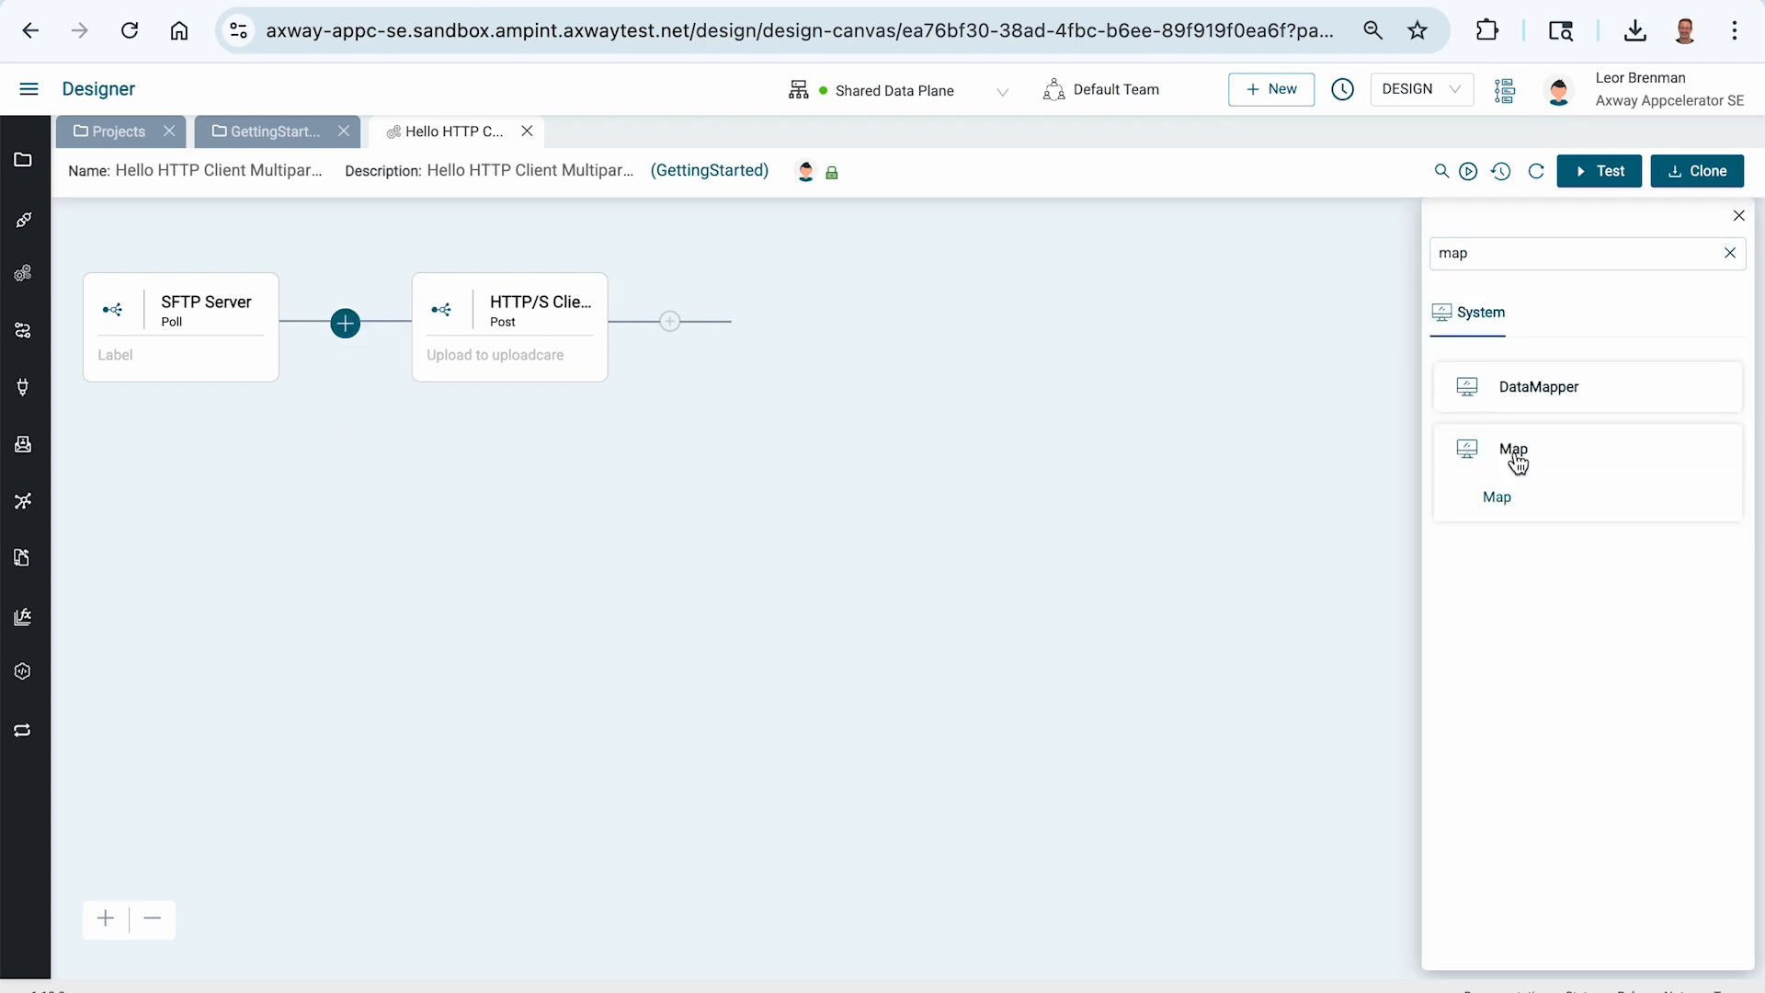
pyautogui.click(1506, 497)
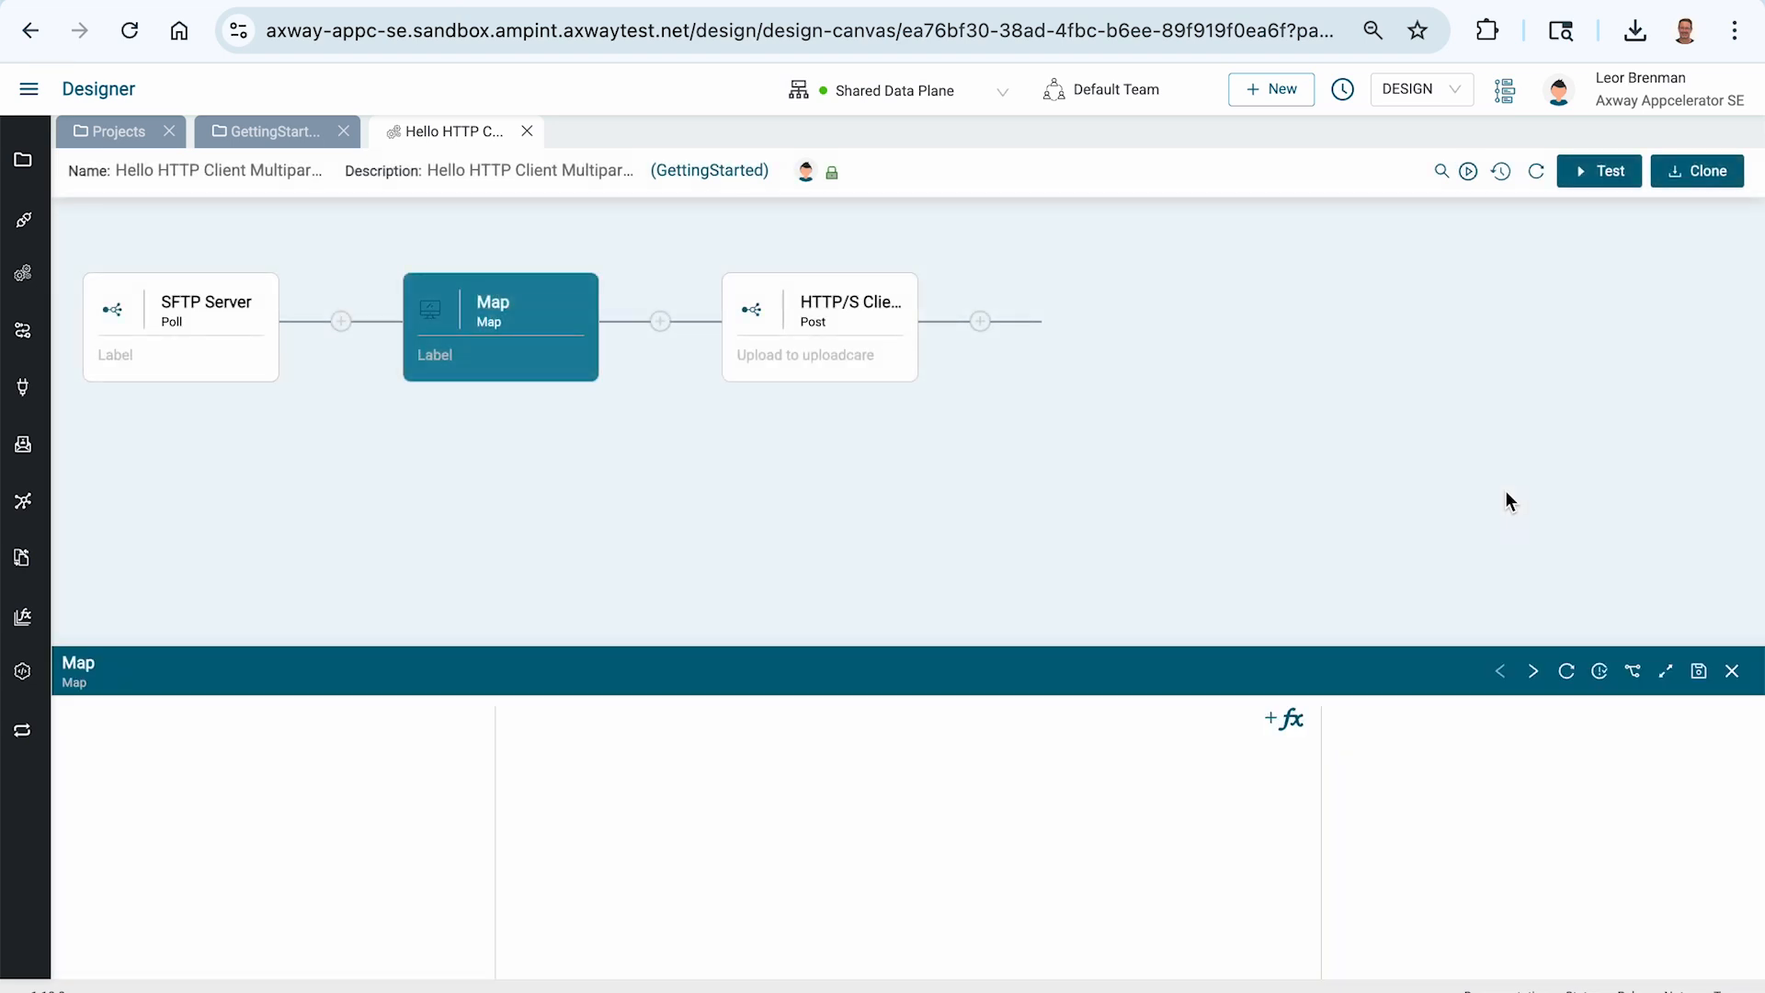
# - Label the new Map component "Get env var"
pyautogui.click(437, 356)
pyautogui.write('Get env var')
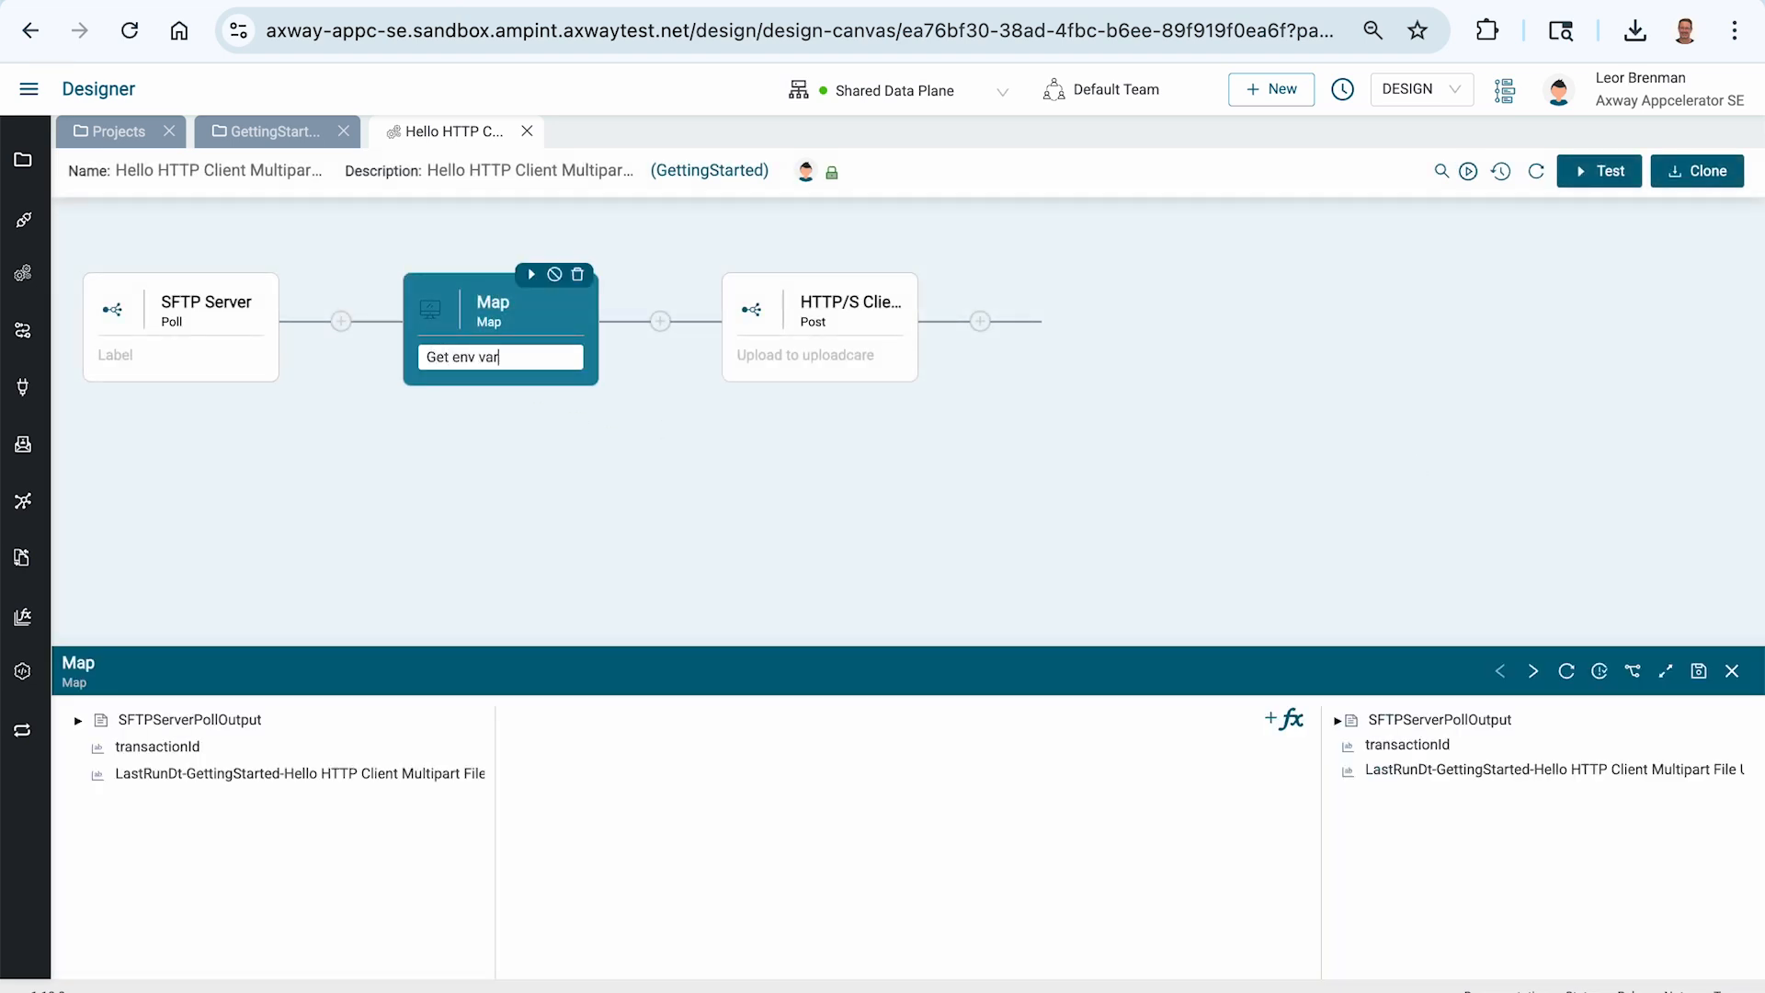
pyautogui.press('Return')
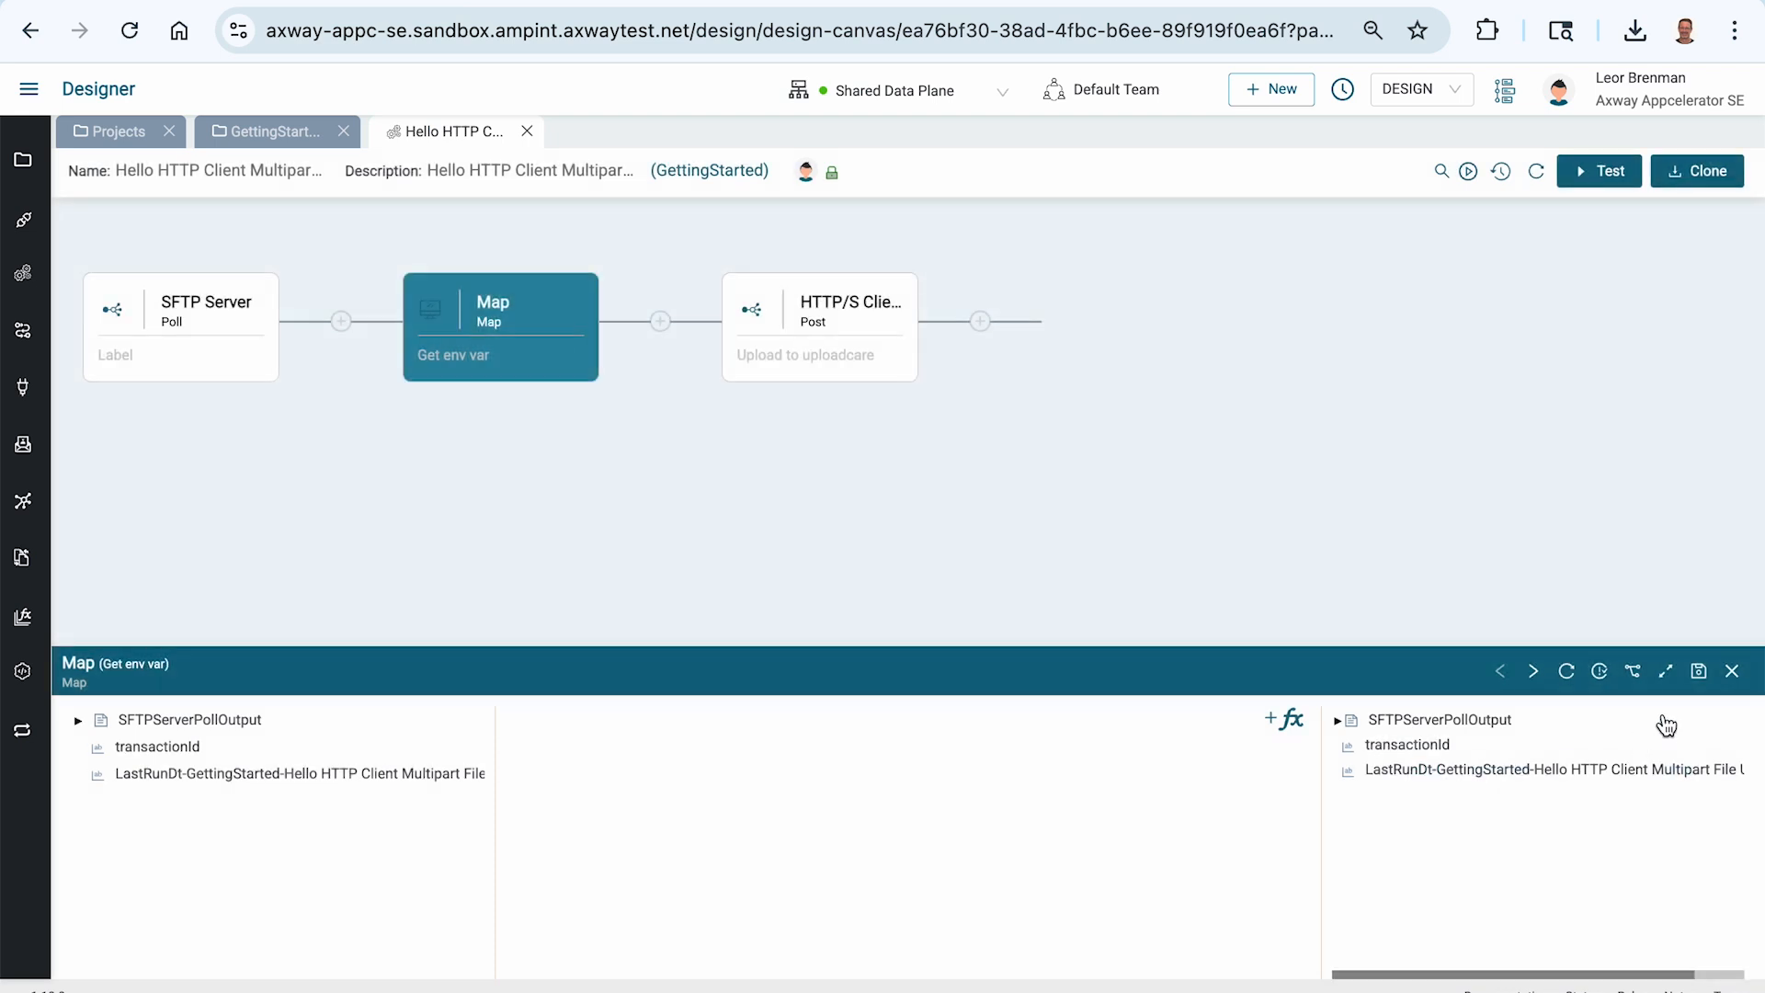
# - Enlarge the Map component's editor and add a GetEnvironmentProperty function, found by searching for "env"
pyautogui.click(1665, 671)
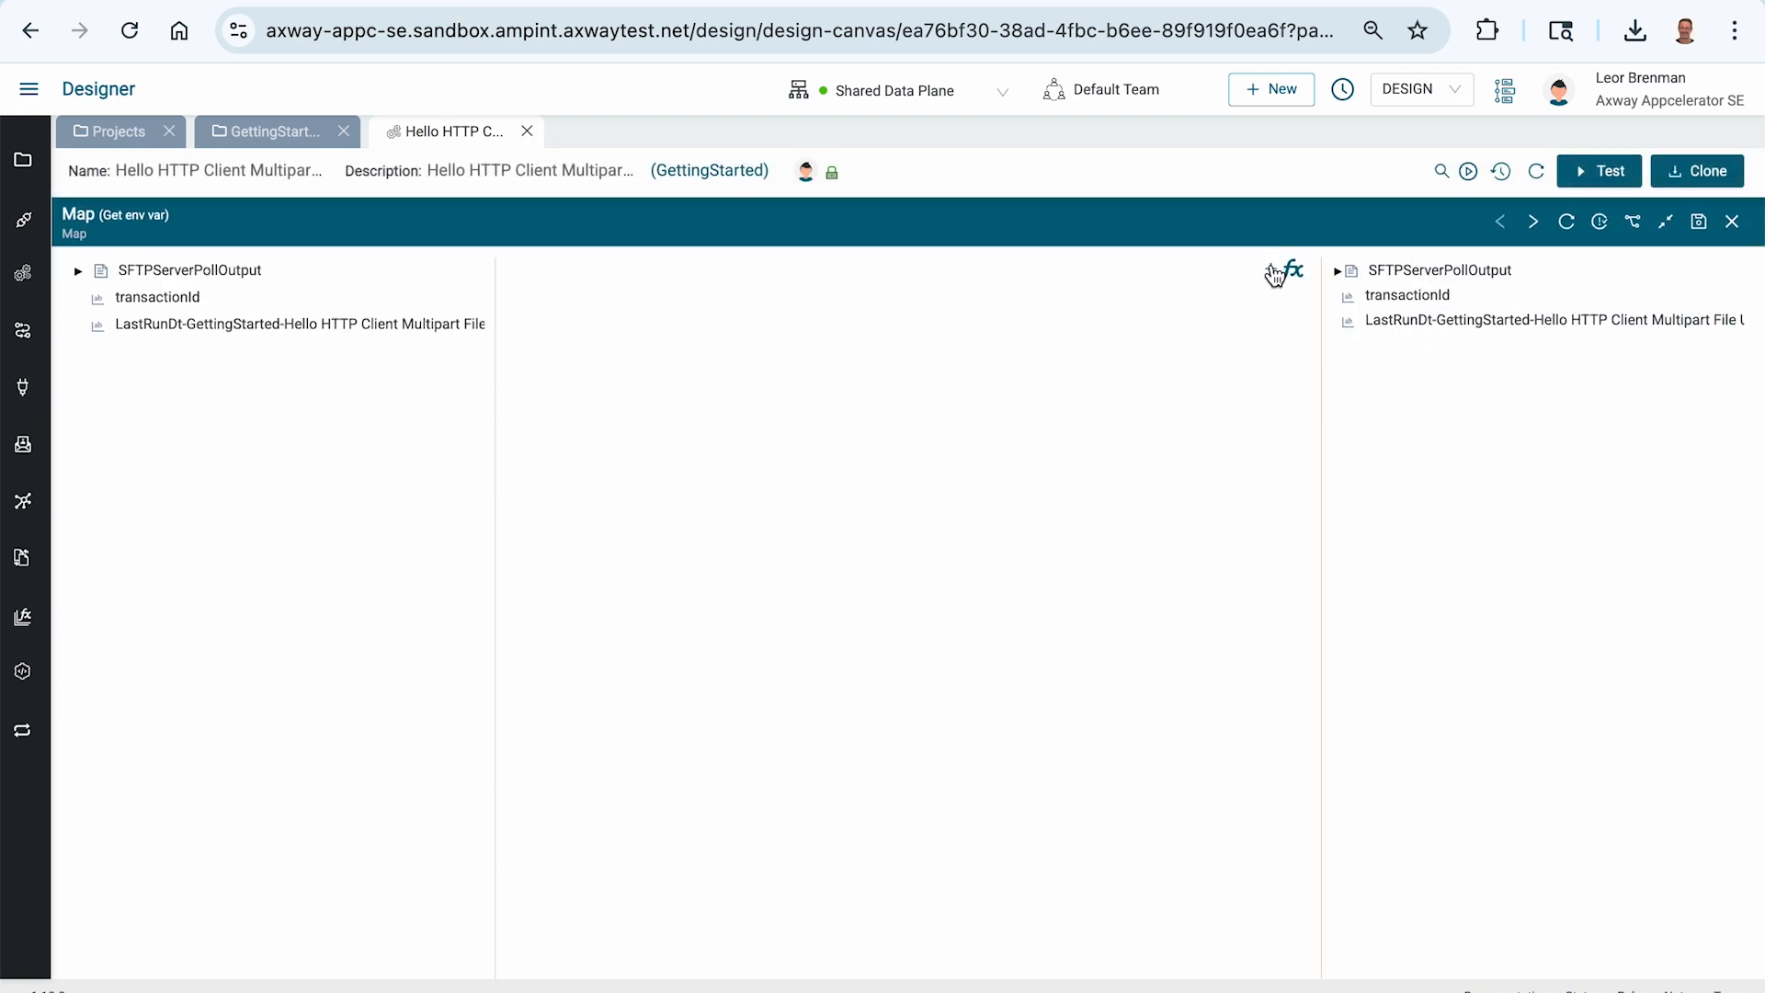
pyautogui.click(1274, 274)
pyautogui.click(840, 187)
pyautogui.write('env')
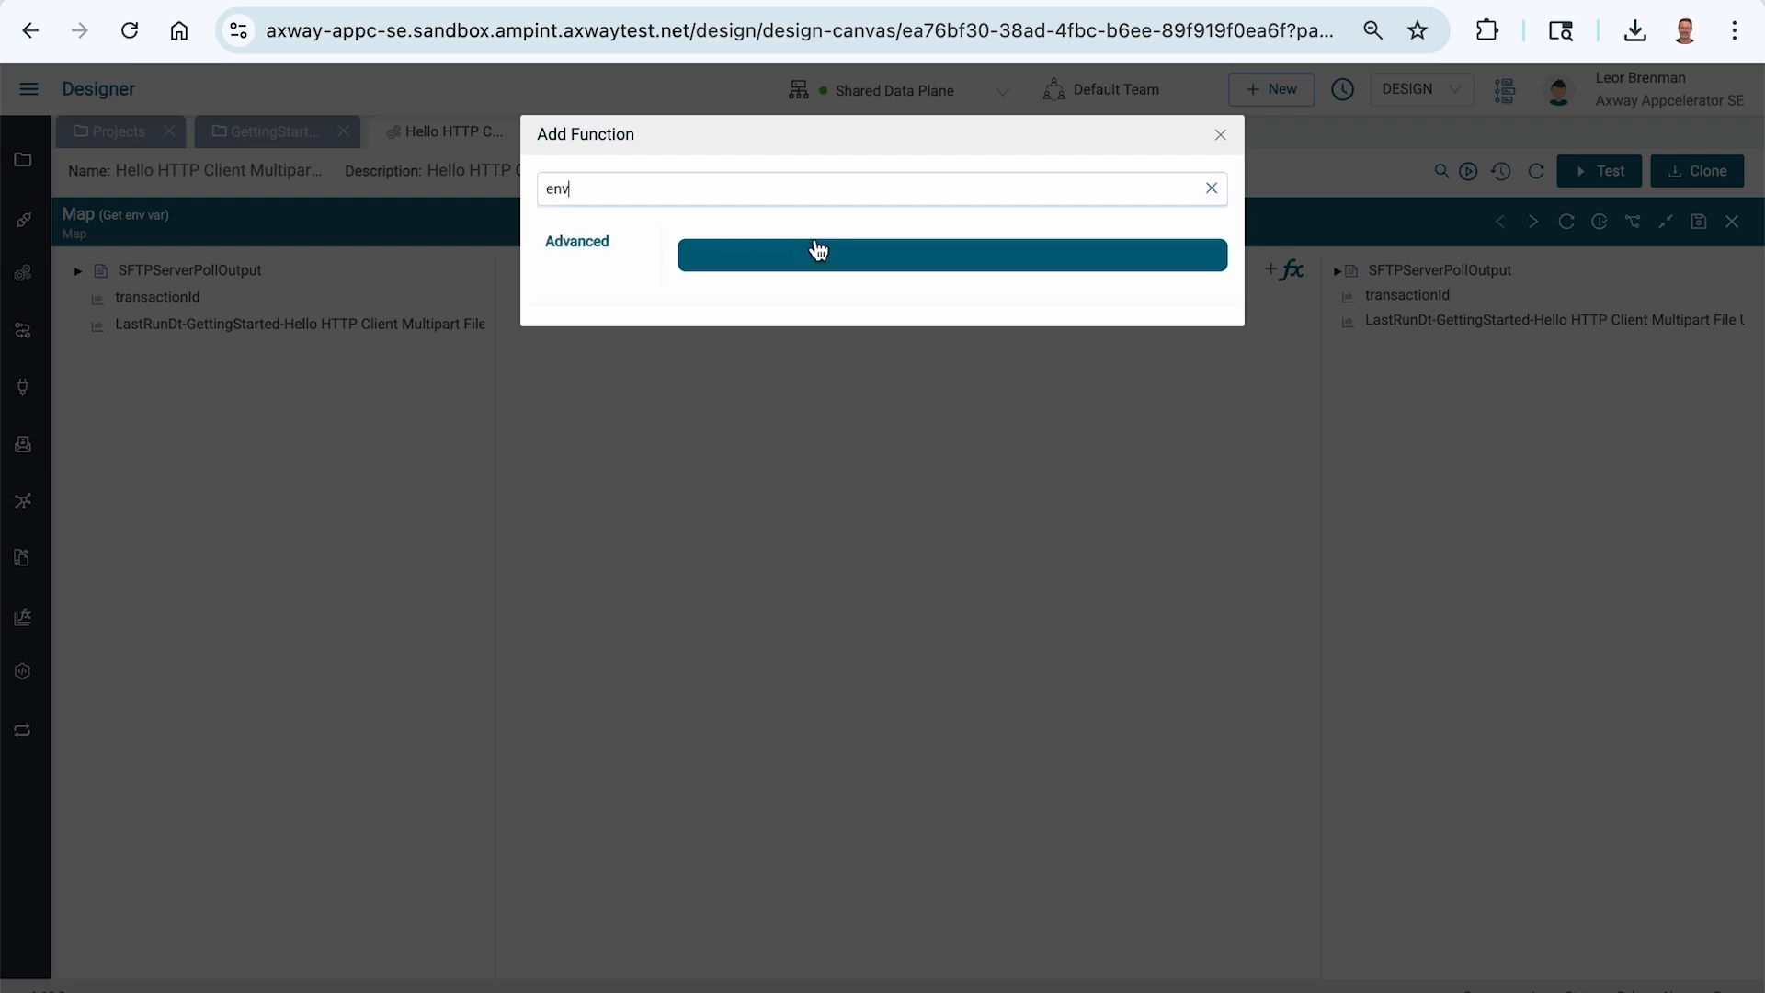
pyautogui.click(784, 259)
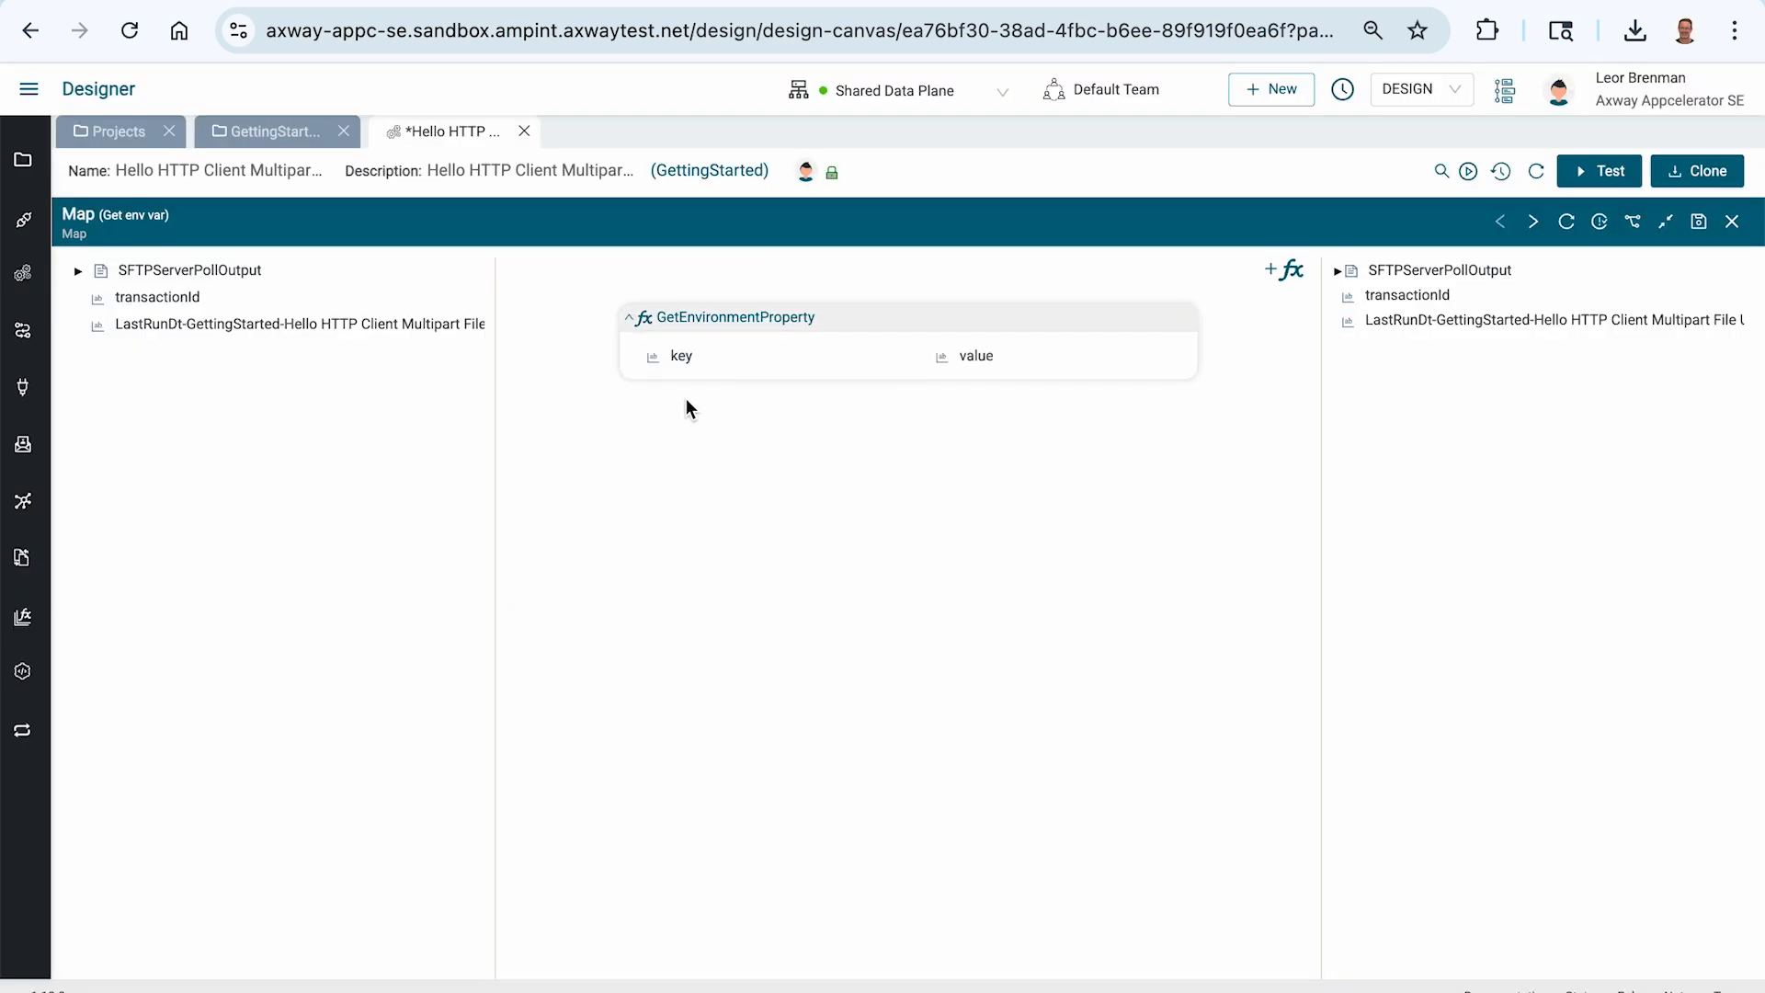
# - Set the GetEnvironmentProperty function's key input to UPLOADCARE_PUB_KEY, copying the property name from the runtime properties in Manager
pyautogui.rightClick(688, 360)
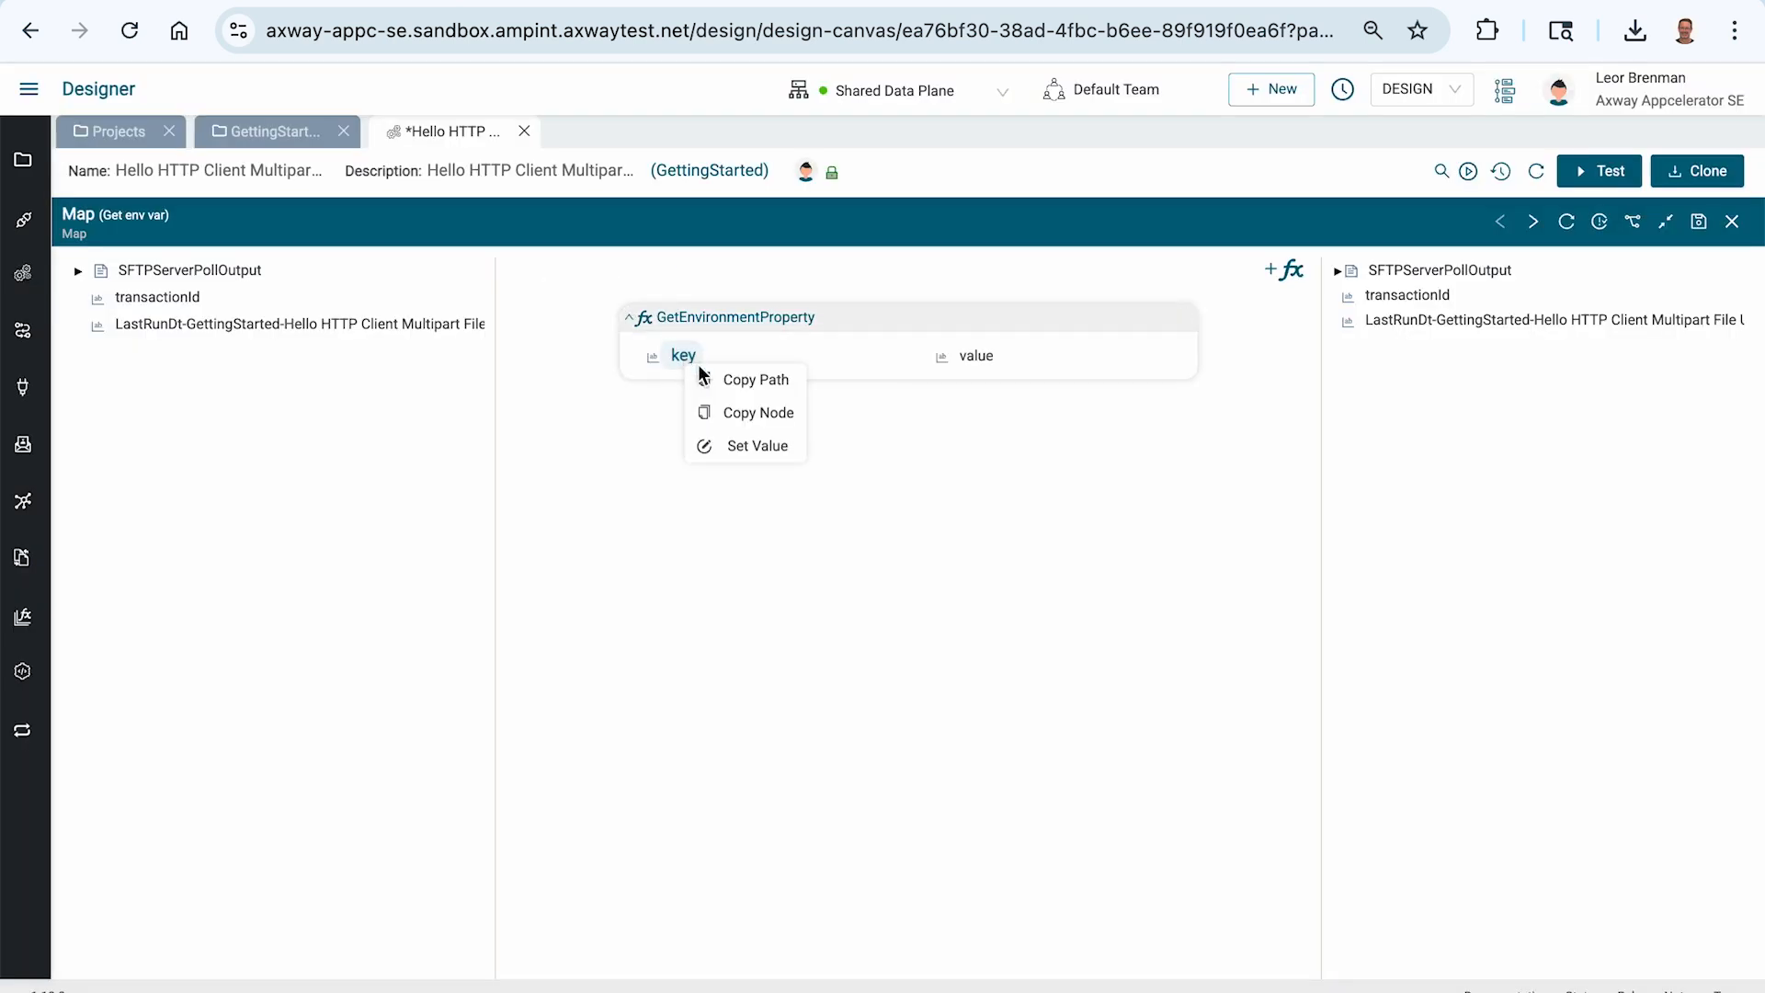
pyautogui.click(734, 449)
pyautogui.hotkey('ctrl', 'v')
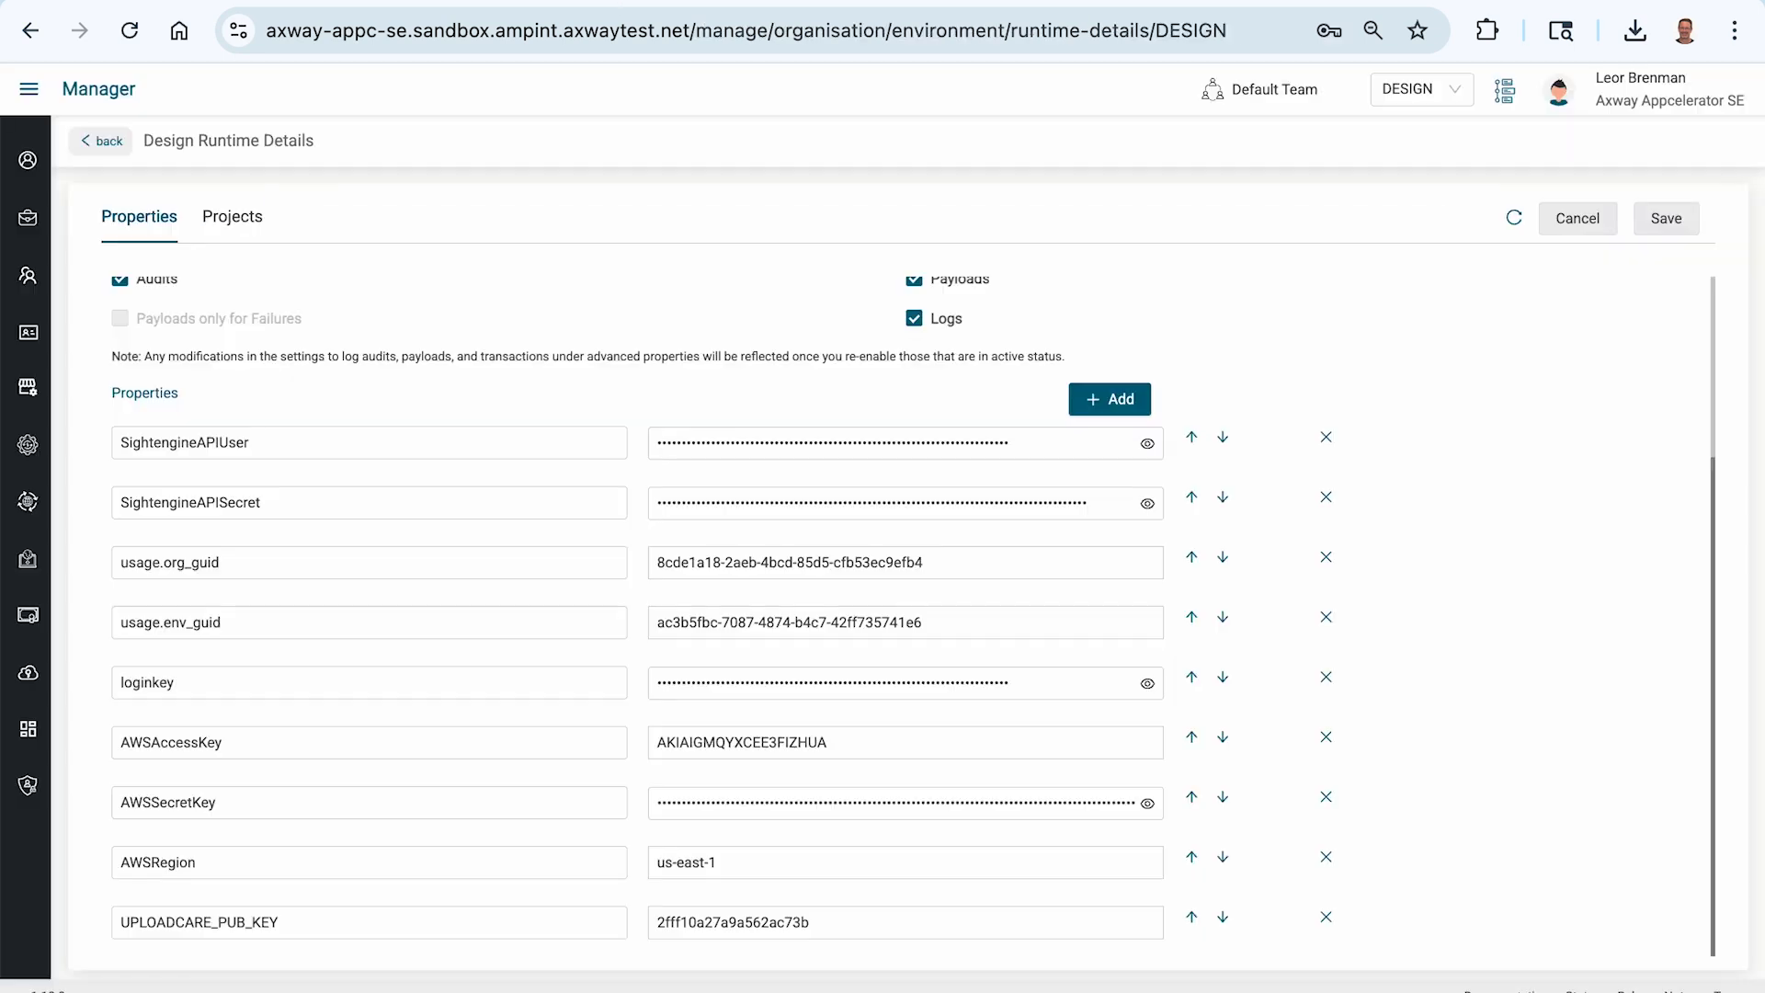
pyautogui.doubleClick(261, 915)
pyautogui.hotkey('ctrl', 'c')
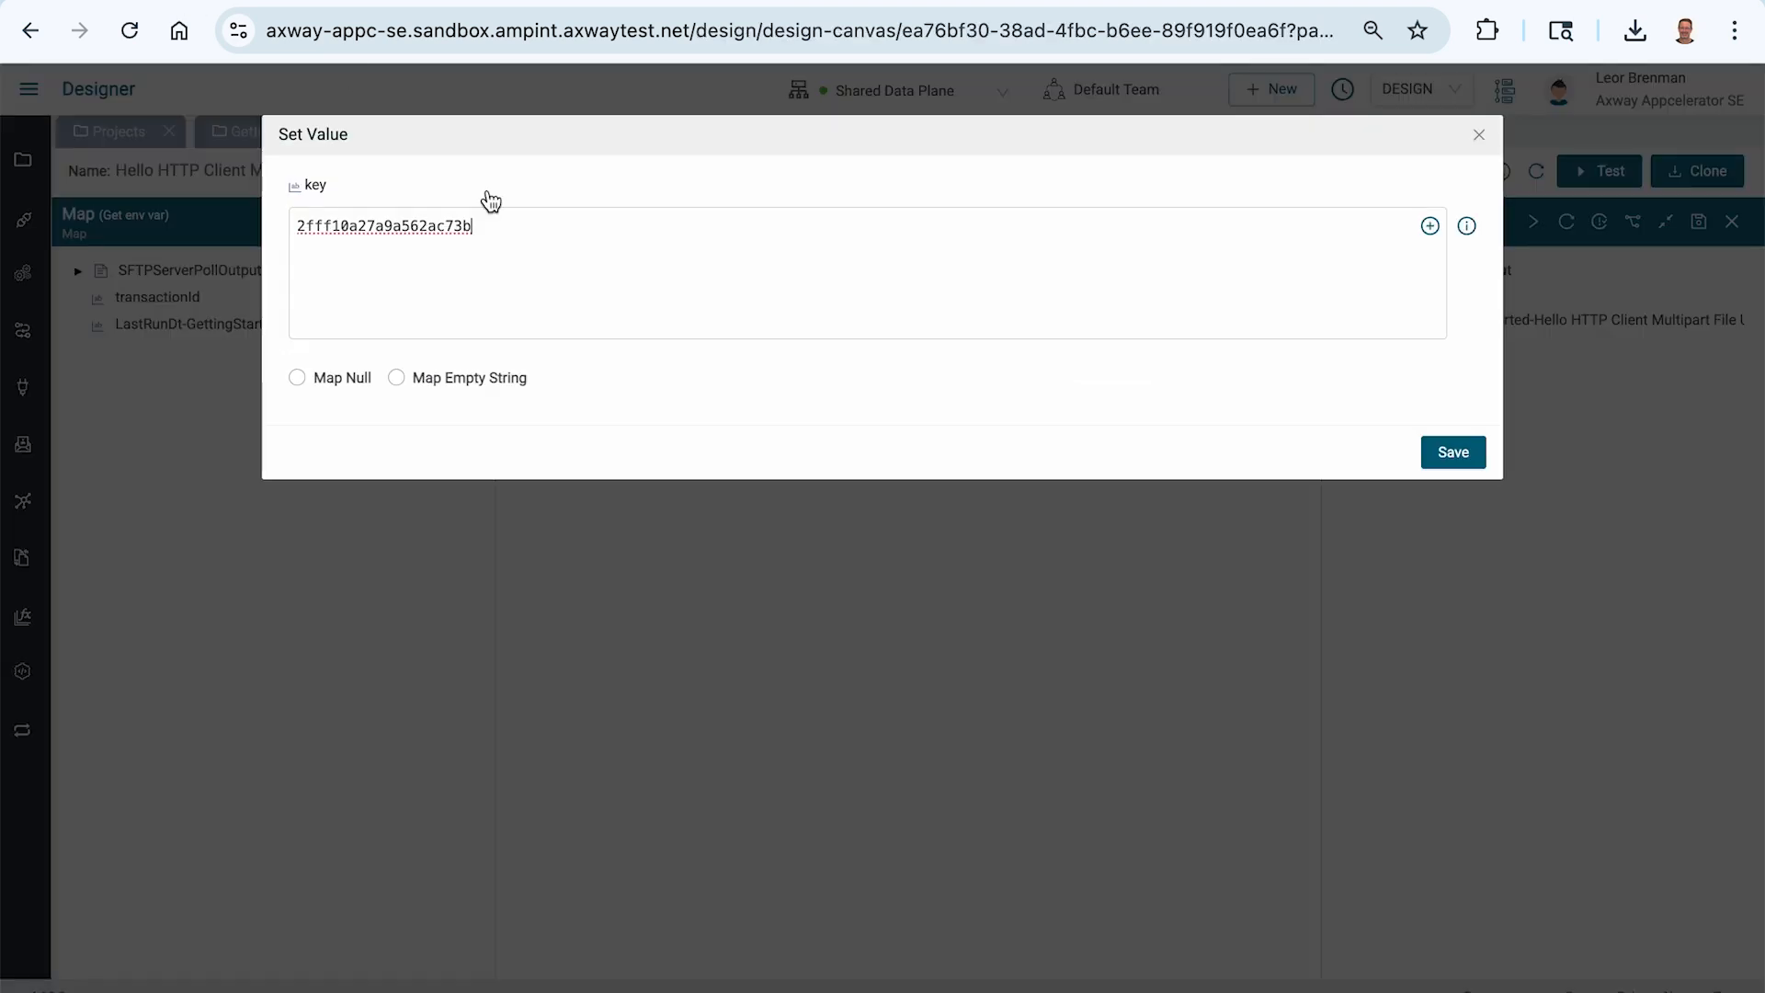
pyautogui.hotkey('ctrl', 'a')
pyautogui.hotkey('ctrl', 'v')
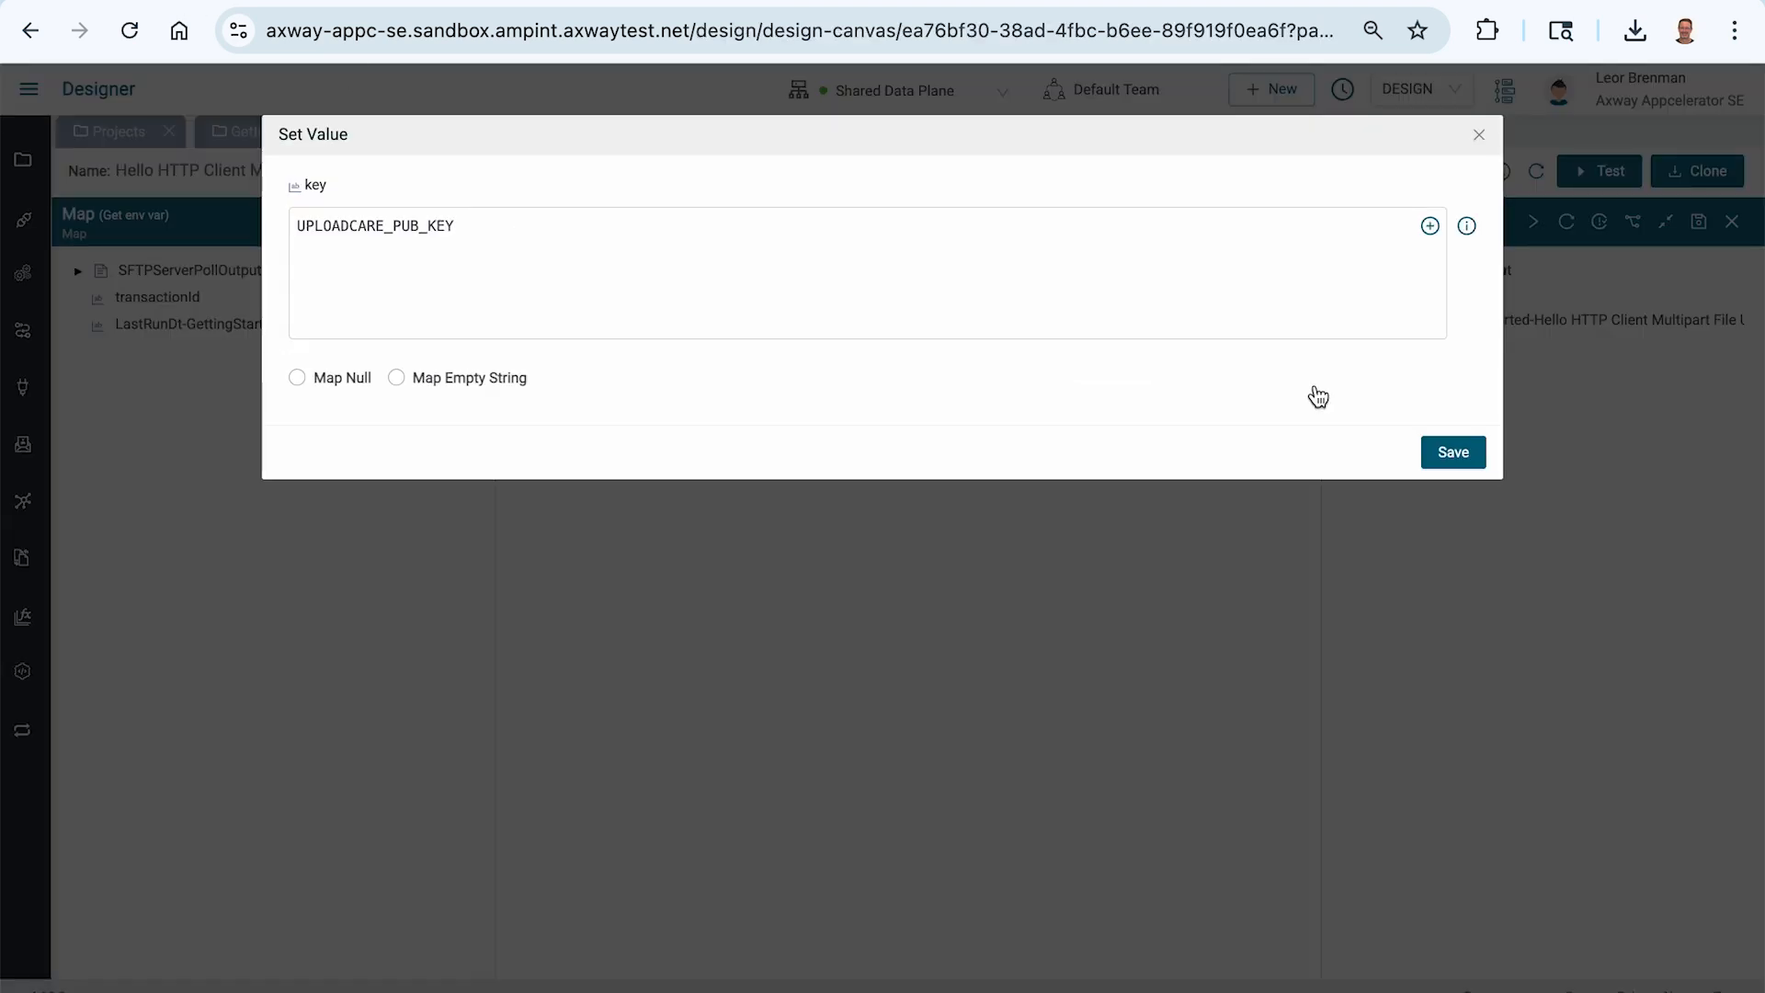
pyautogui.click(1451, 452)
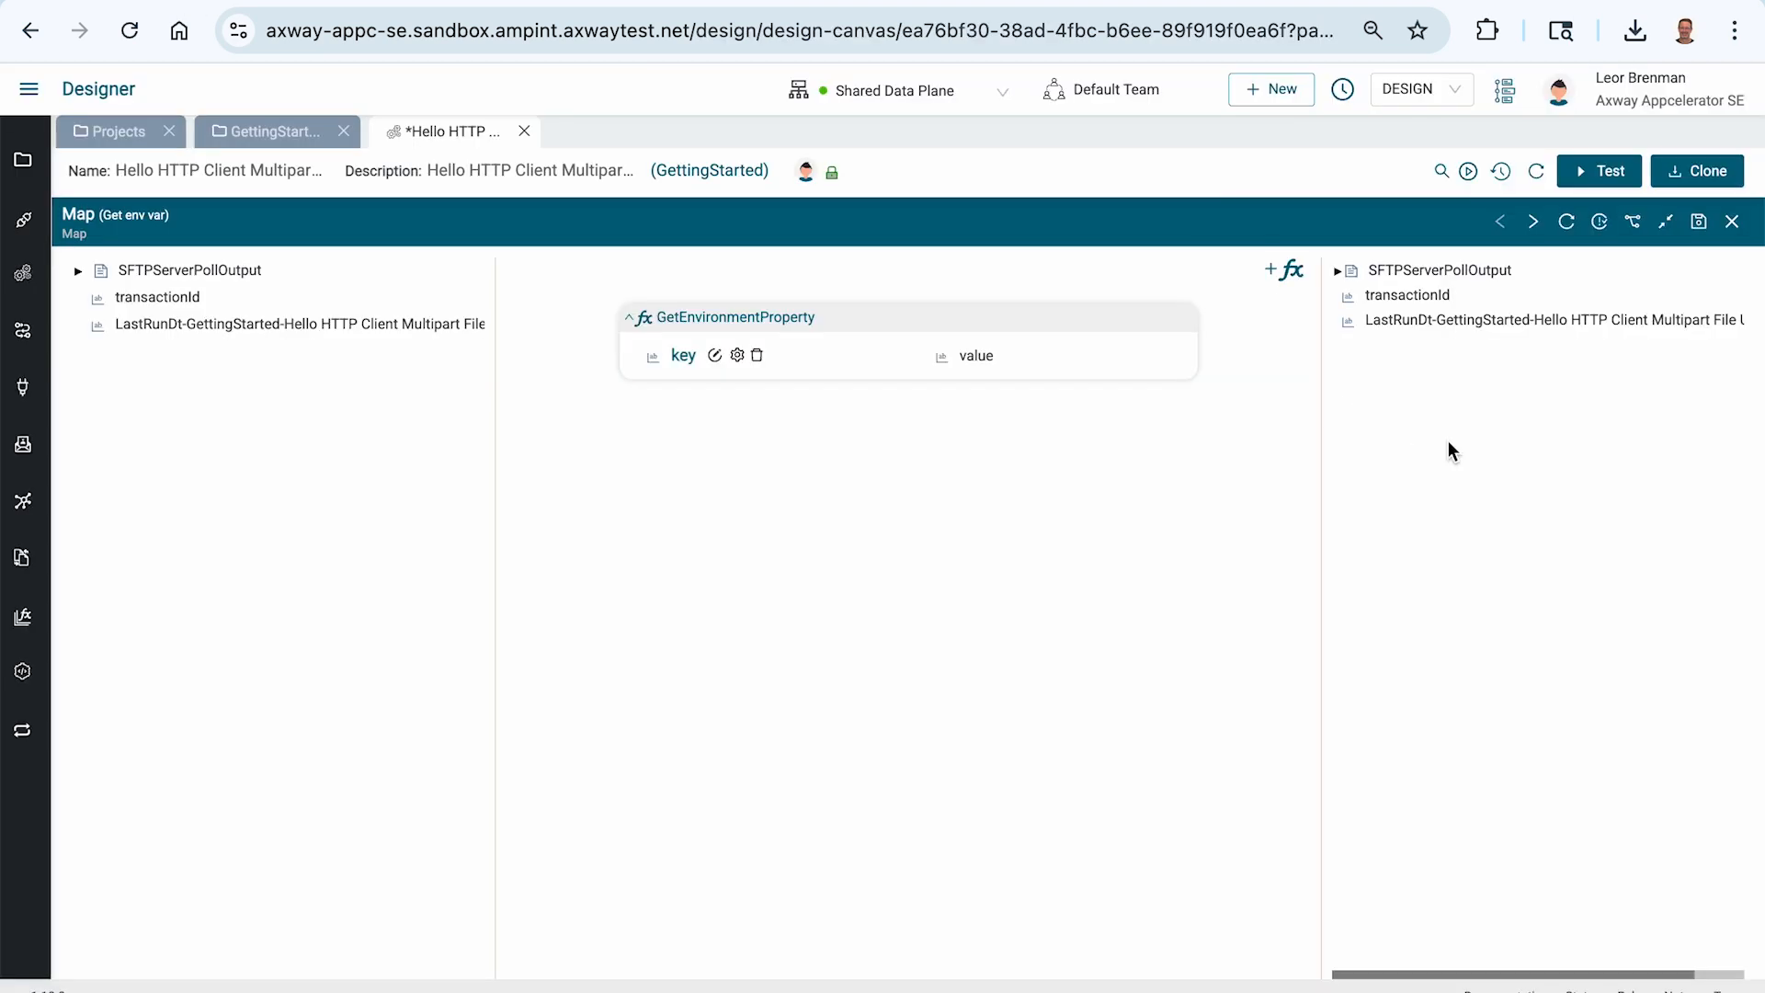
# - Map the function's value to a new output variable named UPLOADCARE_PUB_KEY, then save and close the Map component
pyautogui.rightClick(1386, 376)
pyautogui.moveTo(1402, 398)
pyautogui.click(1583, 403)
pyautogui.hotkey('ctrl', 'v')
pyautogui.press('Return')
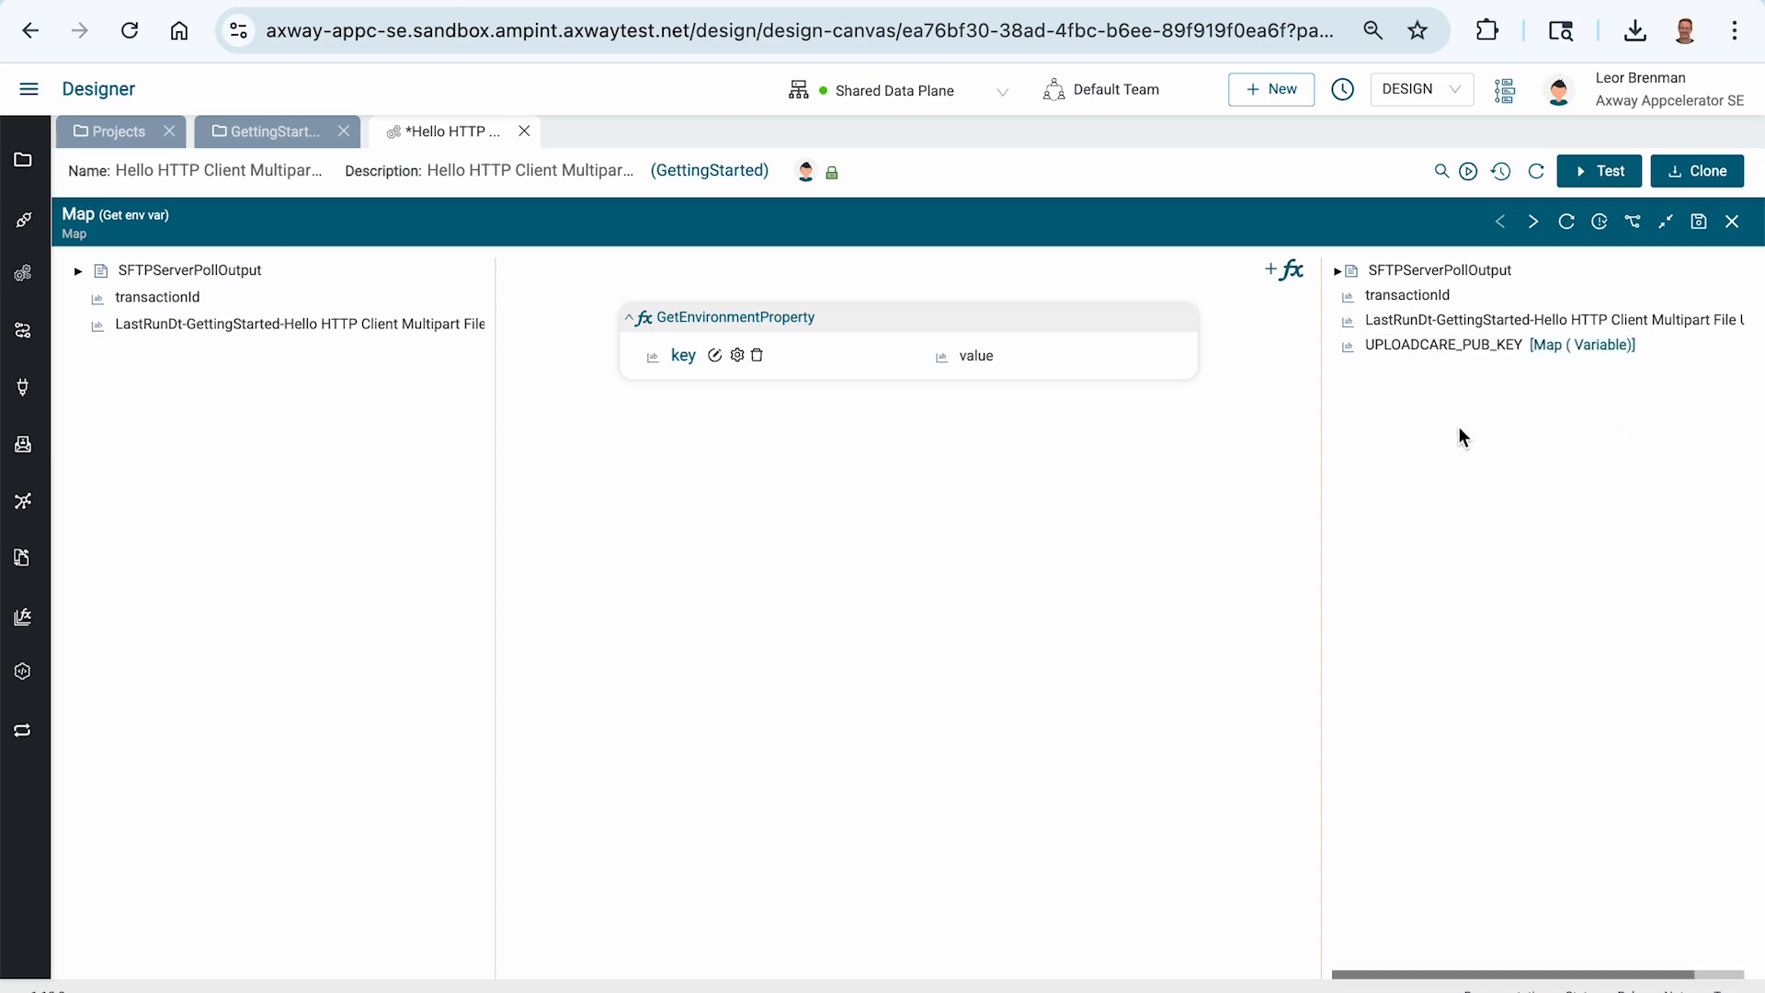
pyautogui.moveTo(988, 359); pyautogui.dragTo(1389, 358)
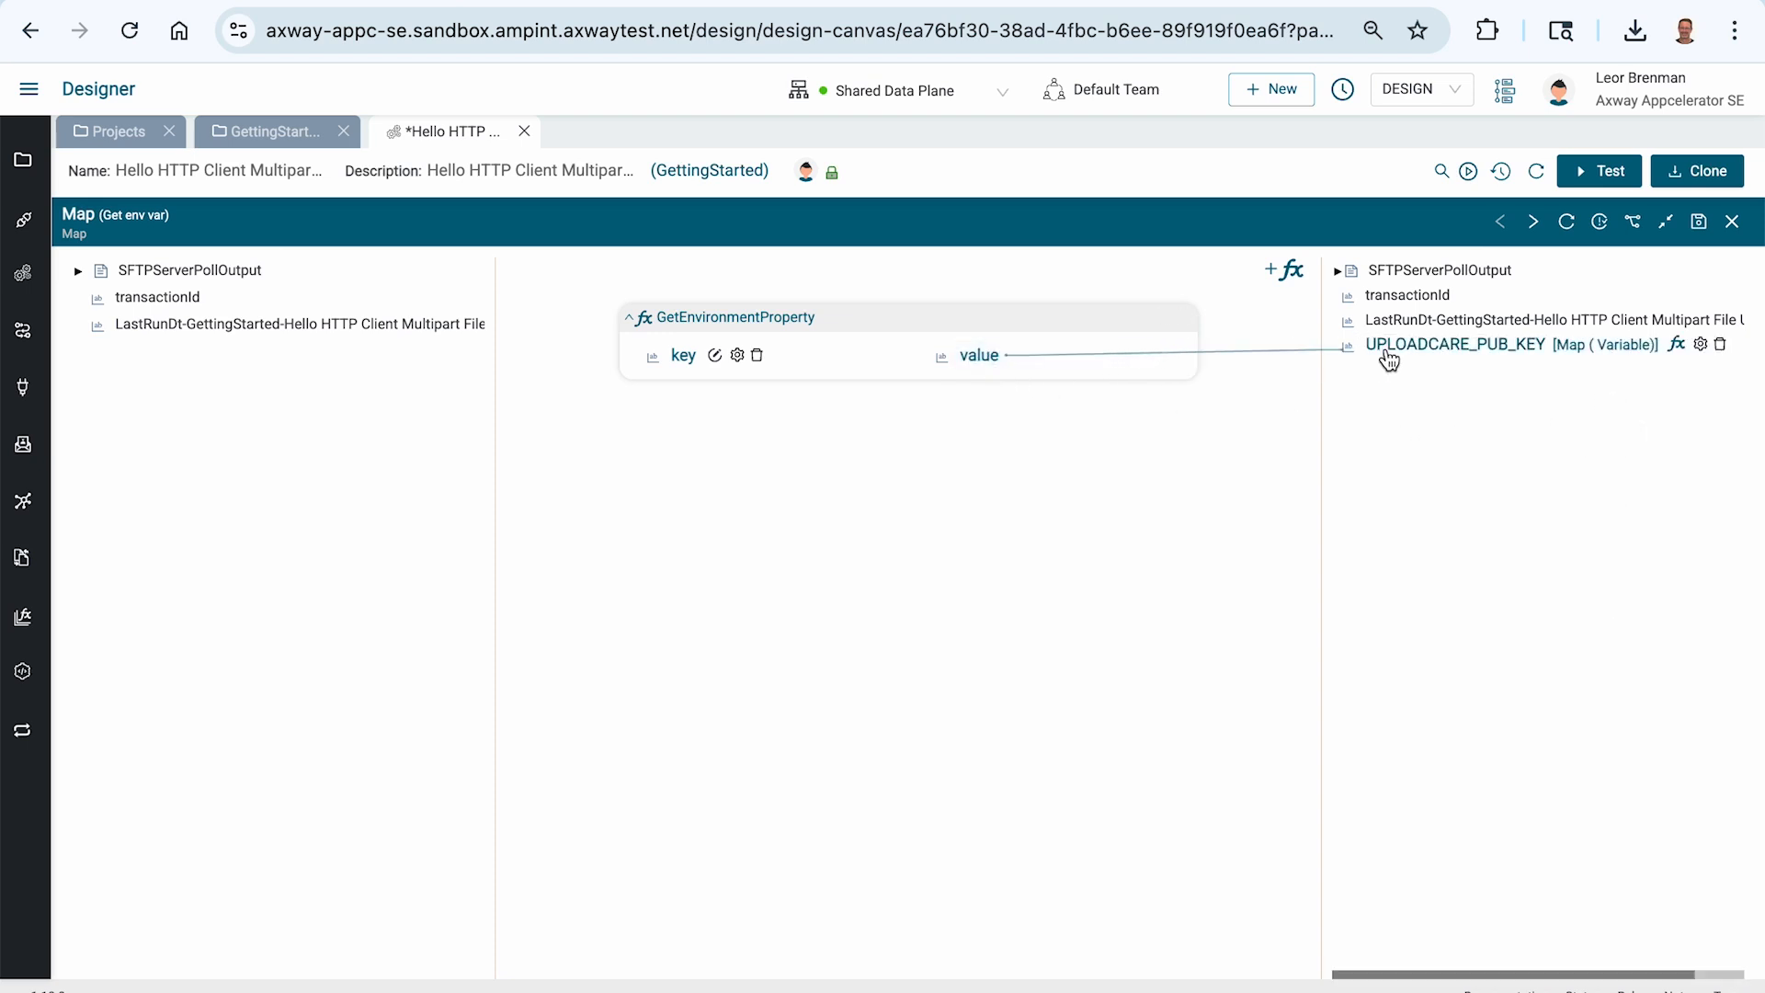
pyautogui.click(1699, 222)
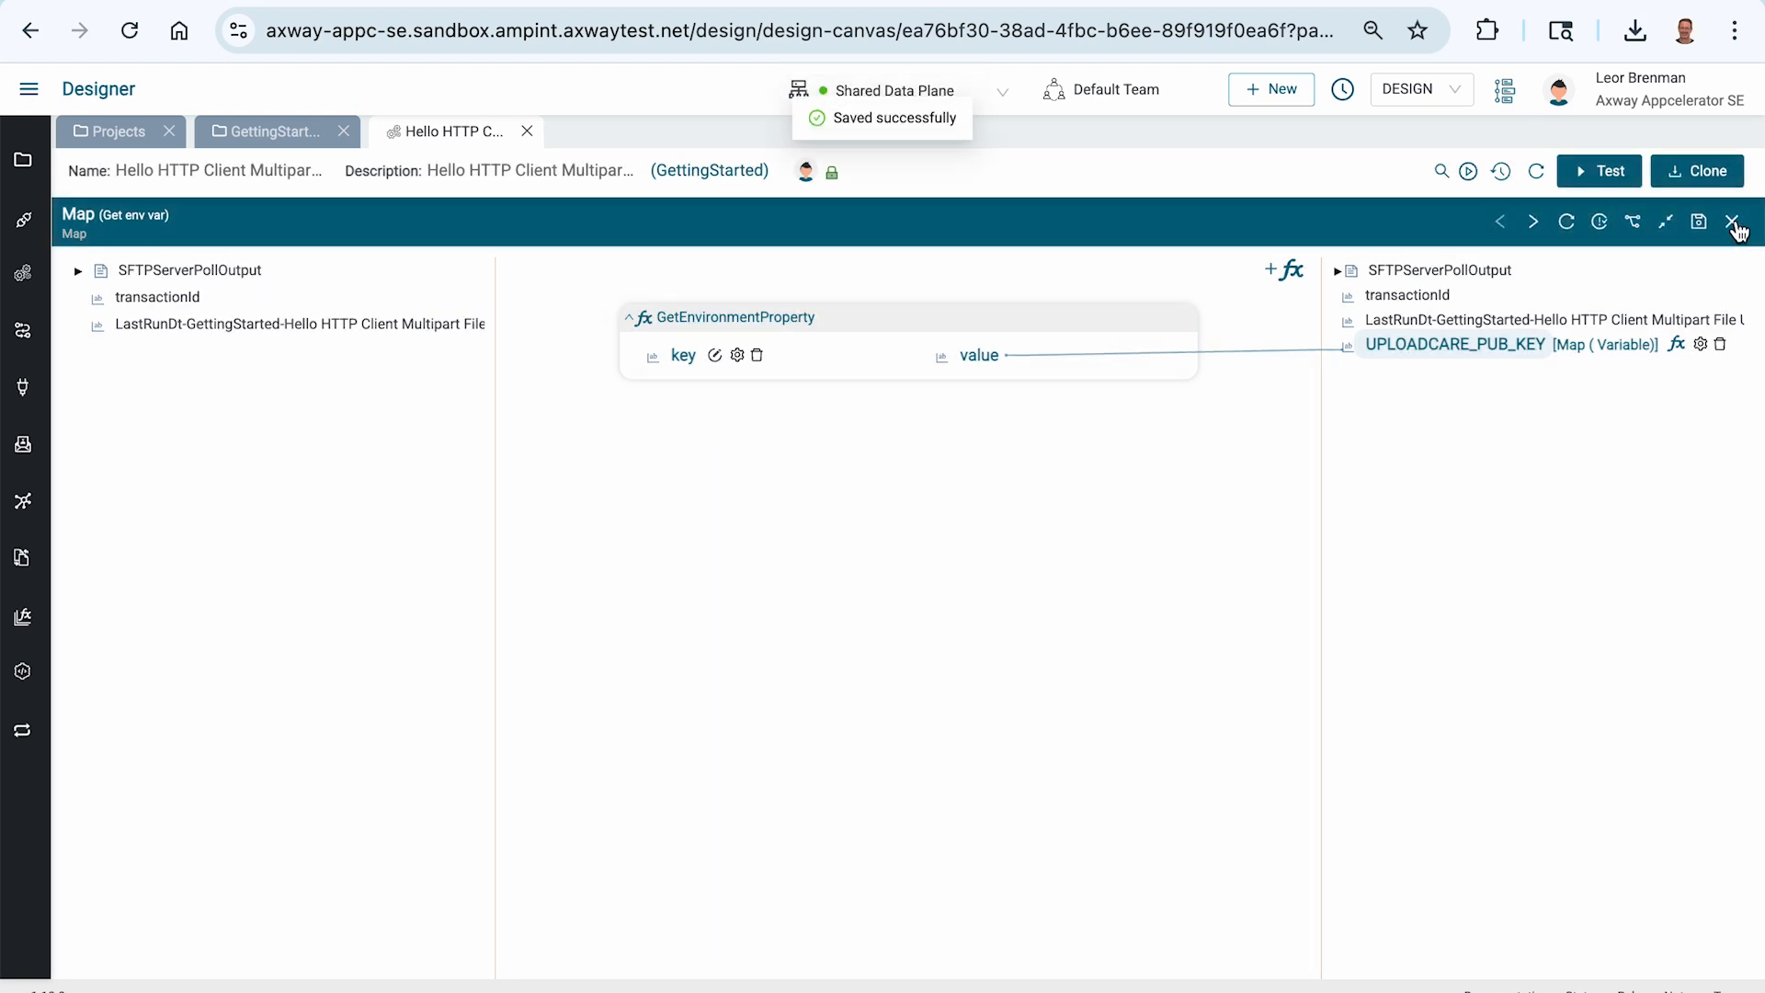
pyautogui.click(1732, 224)
# - In the HTTP/S Client post component, check the formData content mappings and remove the hard-coded public key value
pyautogui.click(824, 305)
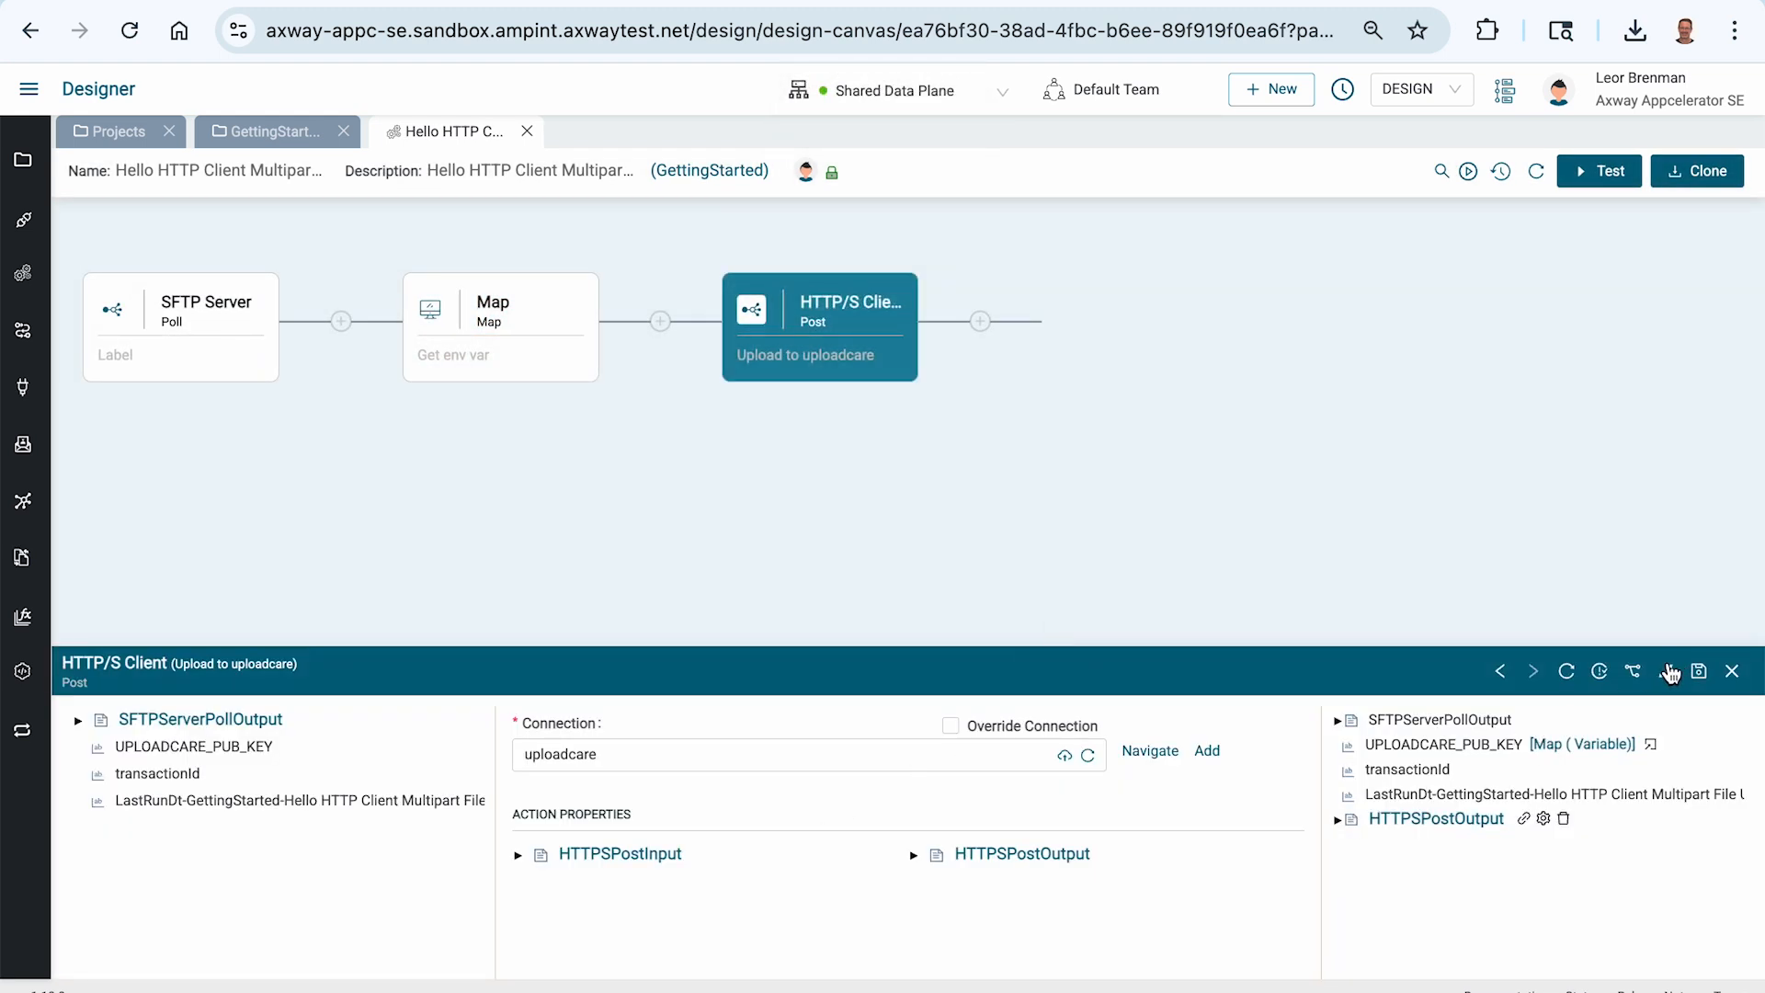
pyautogui.click(1668, 671)
pyautogui.click(519, 404)
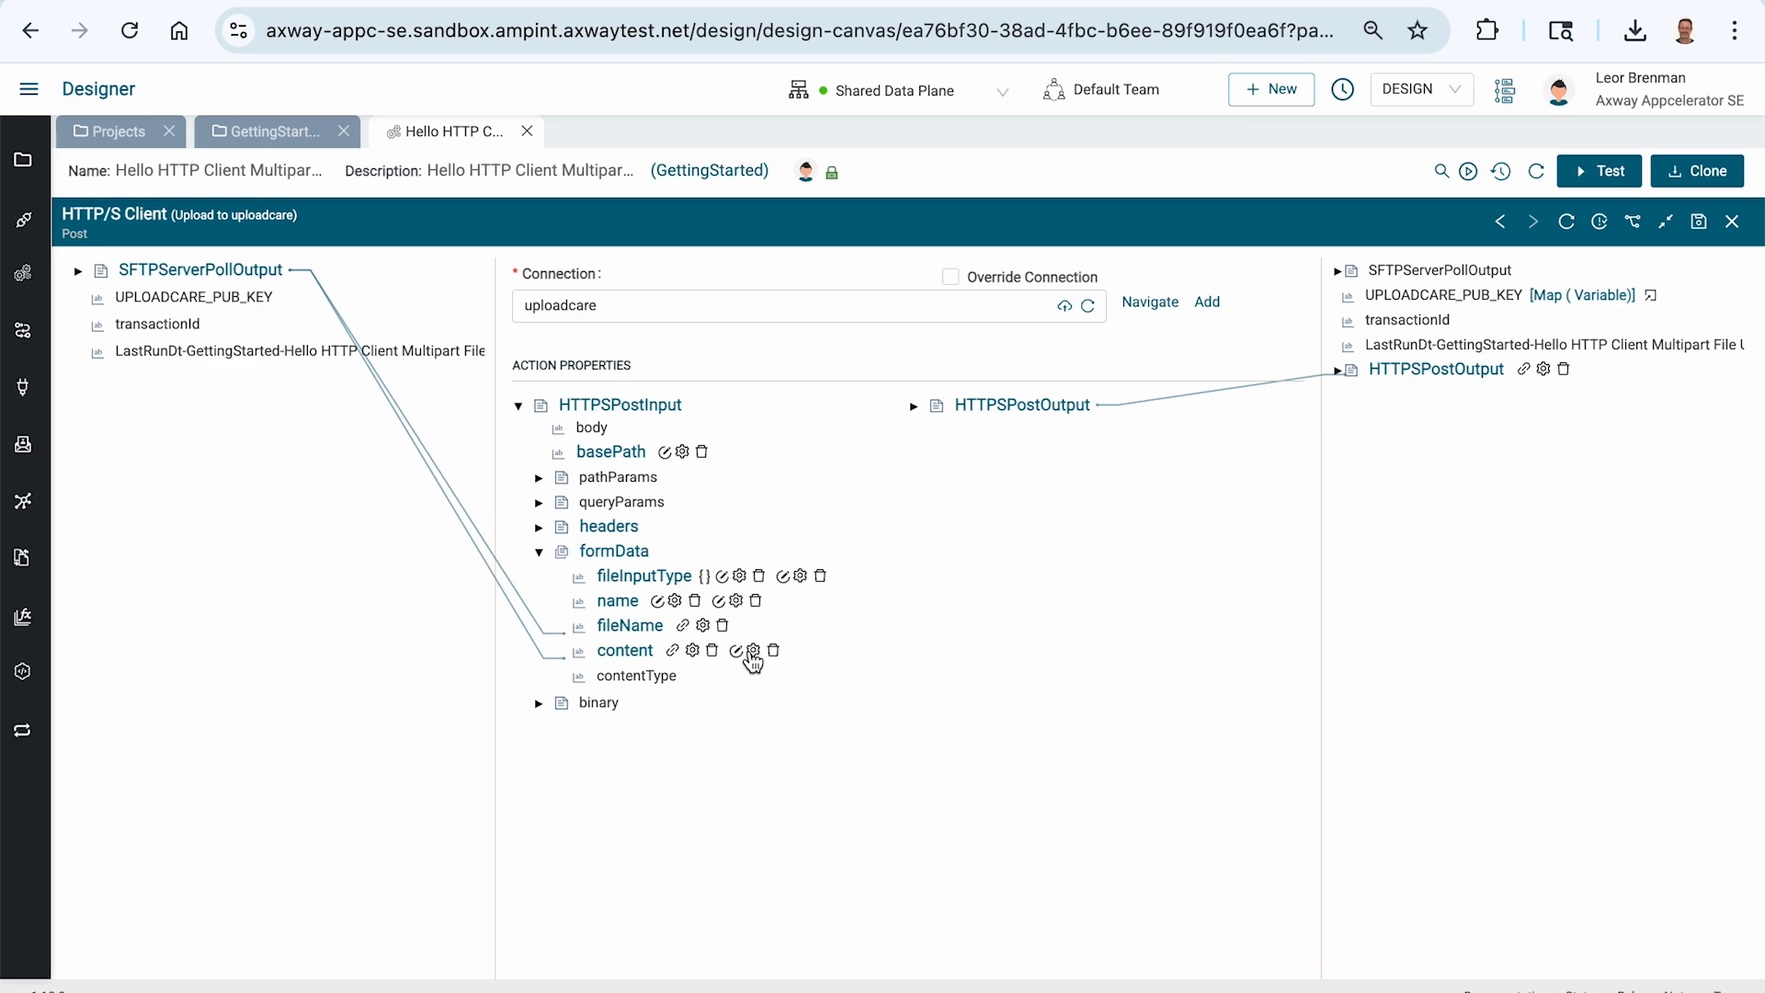
pyautogui.click(753, 651)
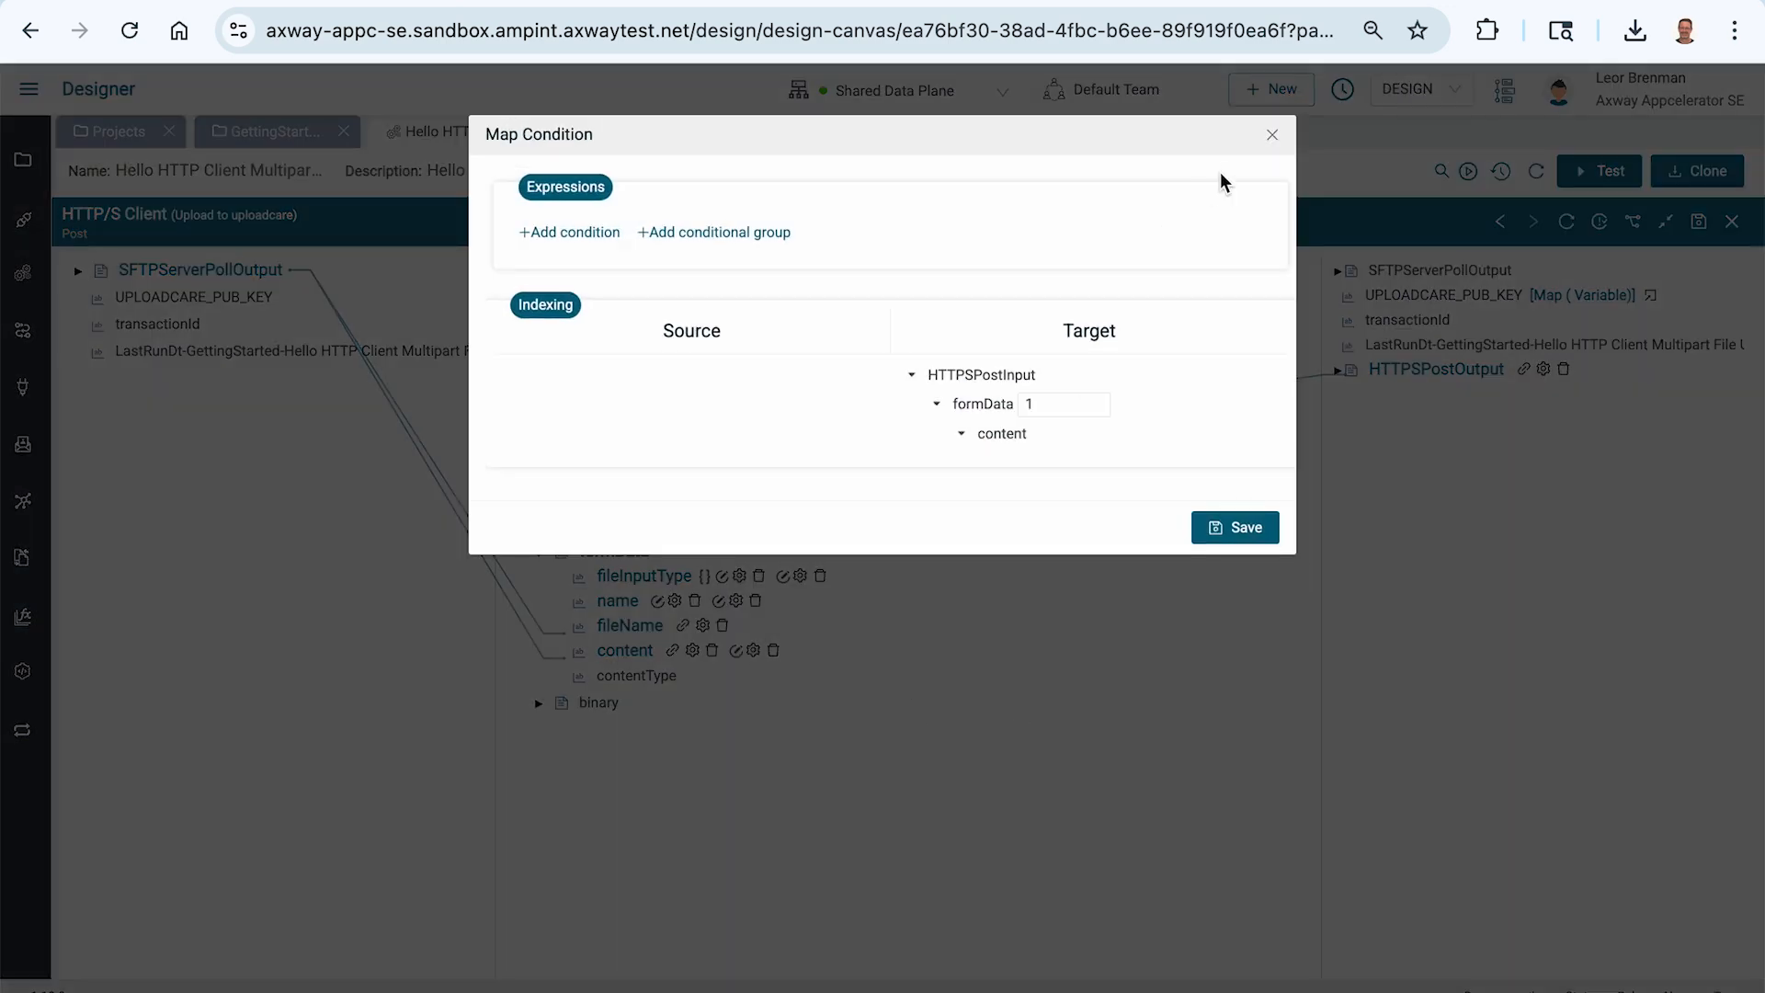
pyautogui.click(1272, 135)
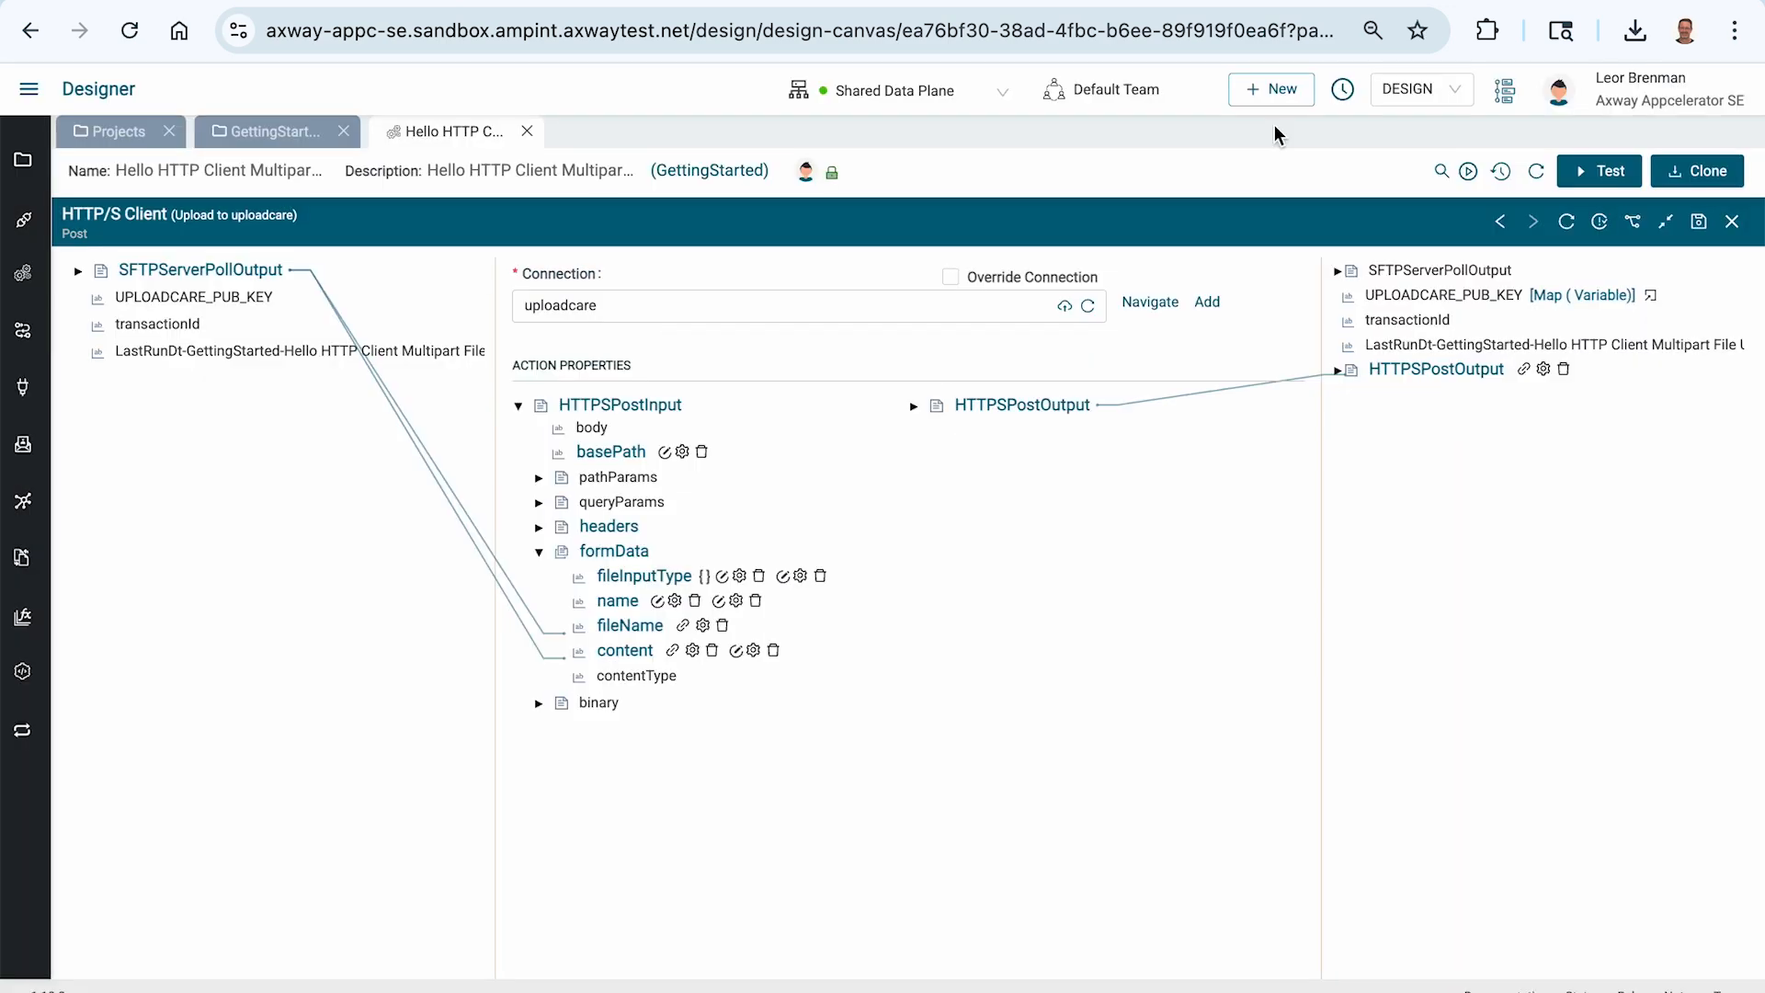
pyautogui.click(735, 650)
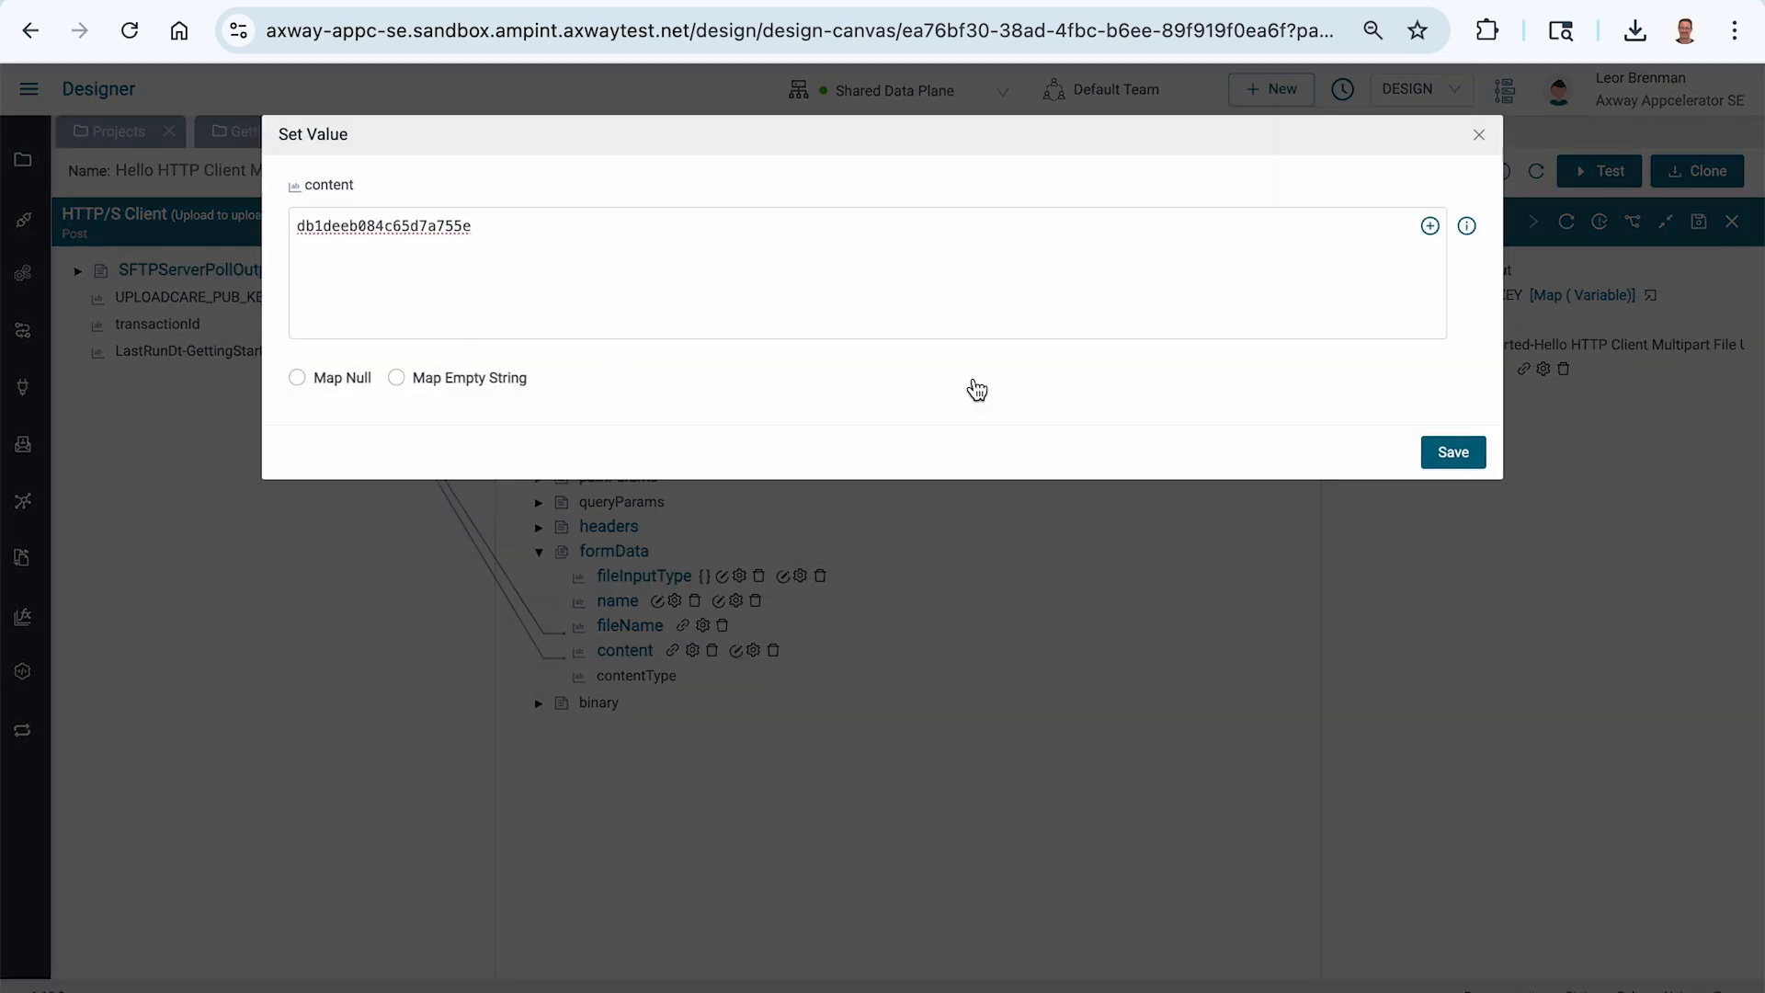
pyautogui.click(1478, 134)
pyautogui.click(773, 650)
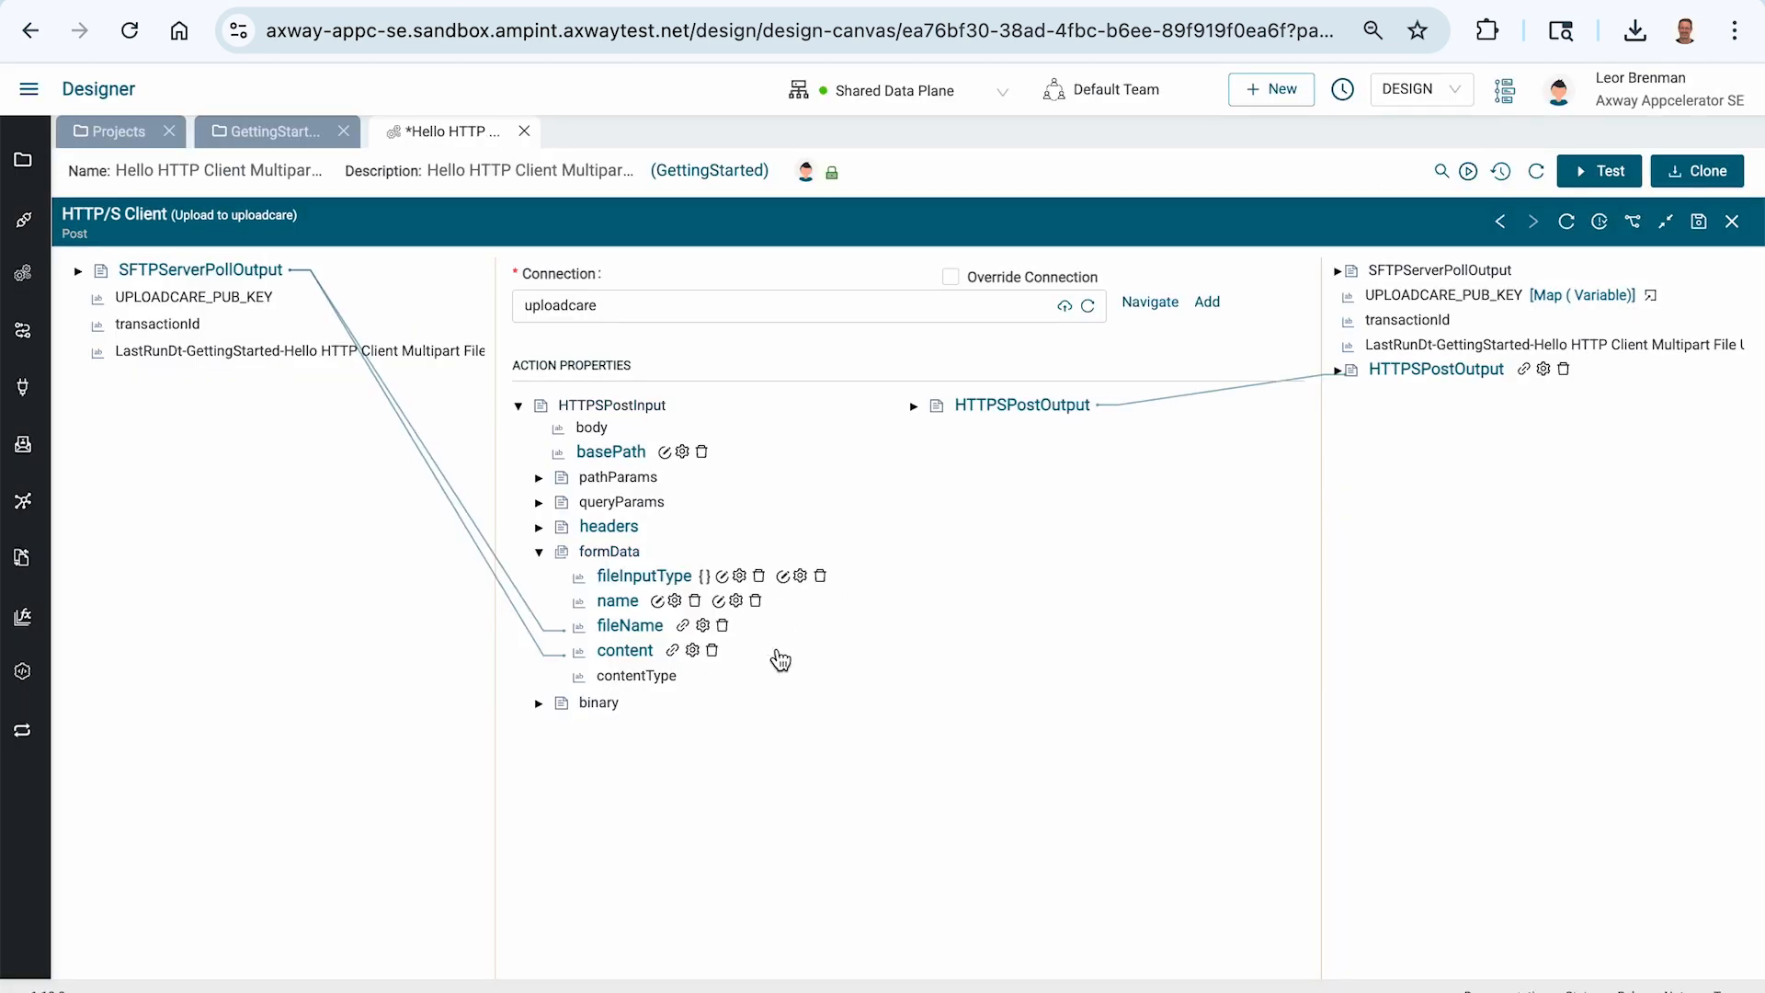
# - Map the UPLOADCARE_PUB_KEY variable to the formData content field and set its target formData index
pyautogui.moveTo(179, 297); pyautogui.dragTo(619, 666)
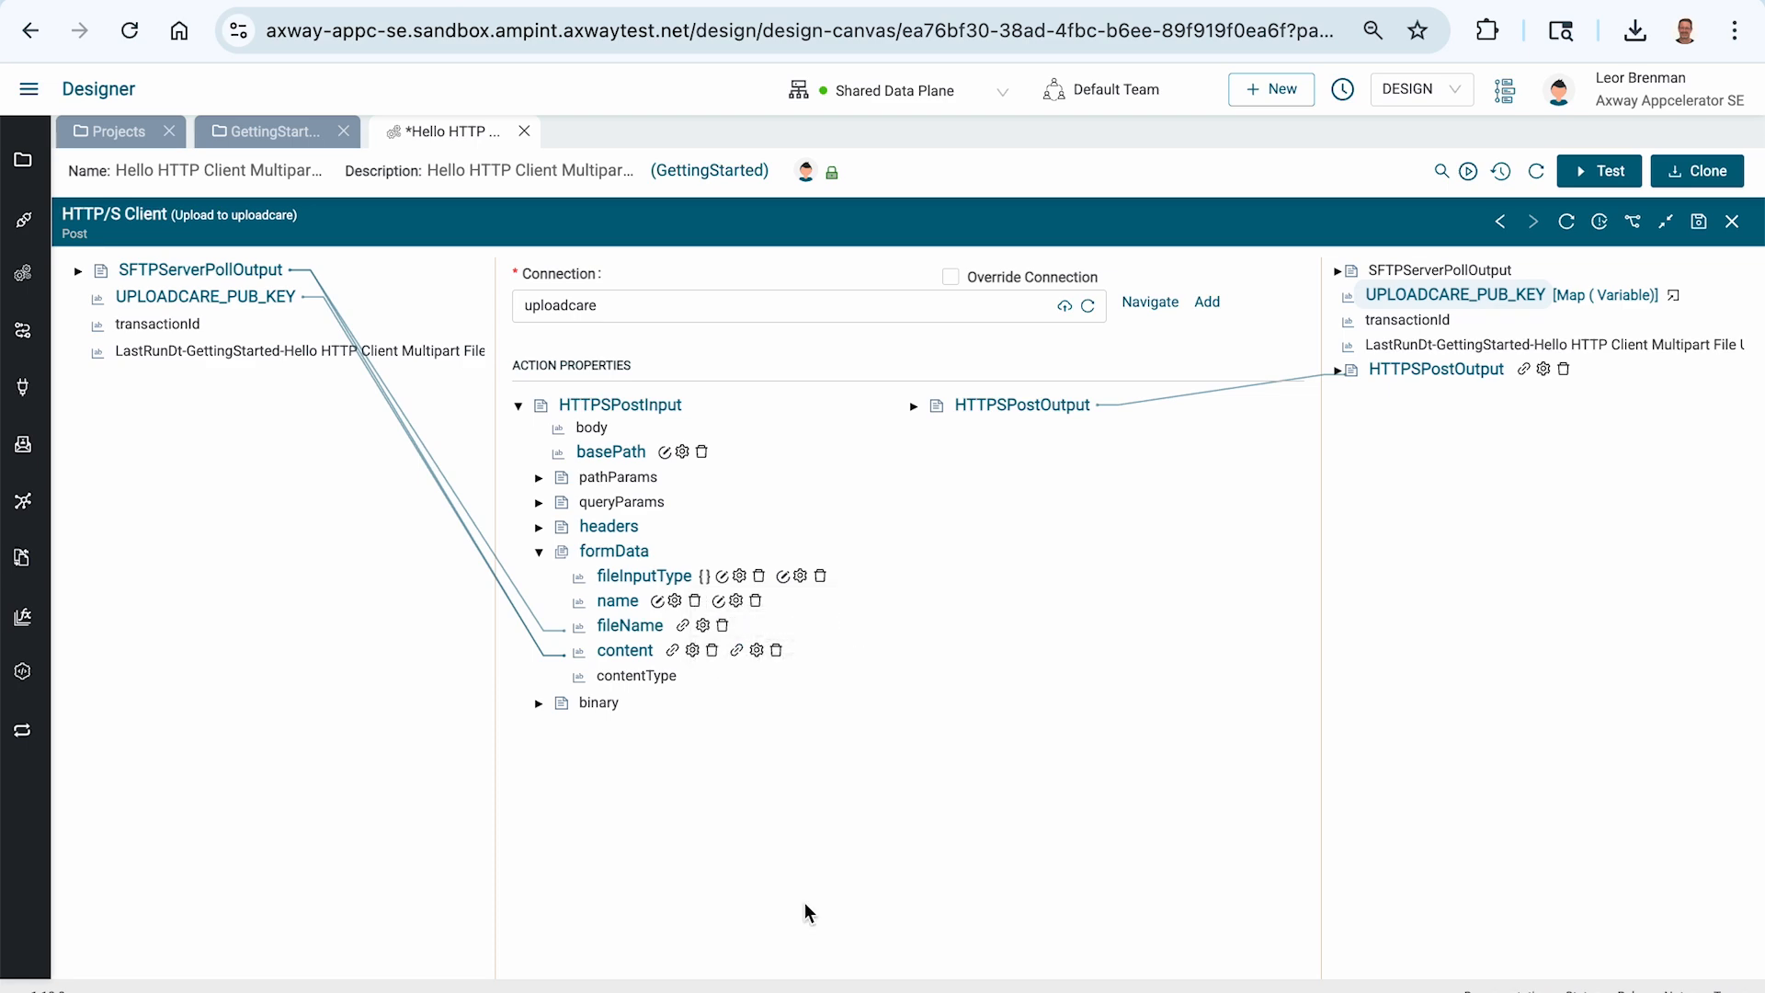
pyautogui.click(759, 652)
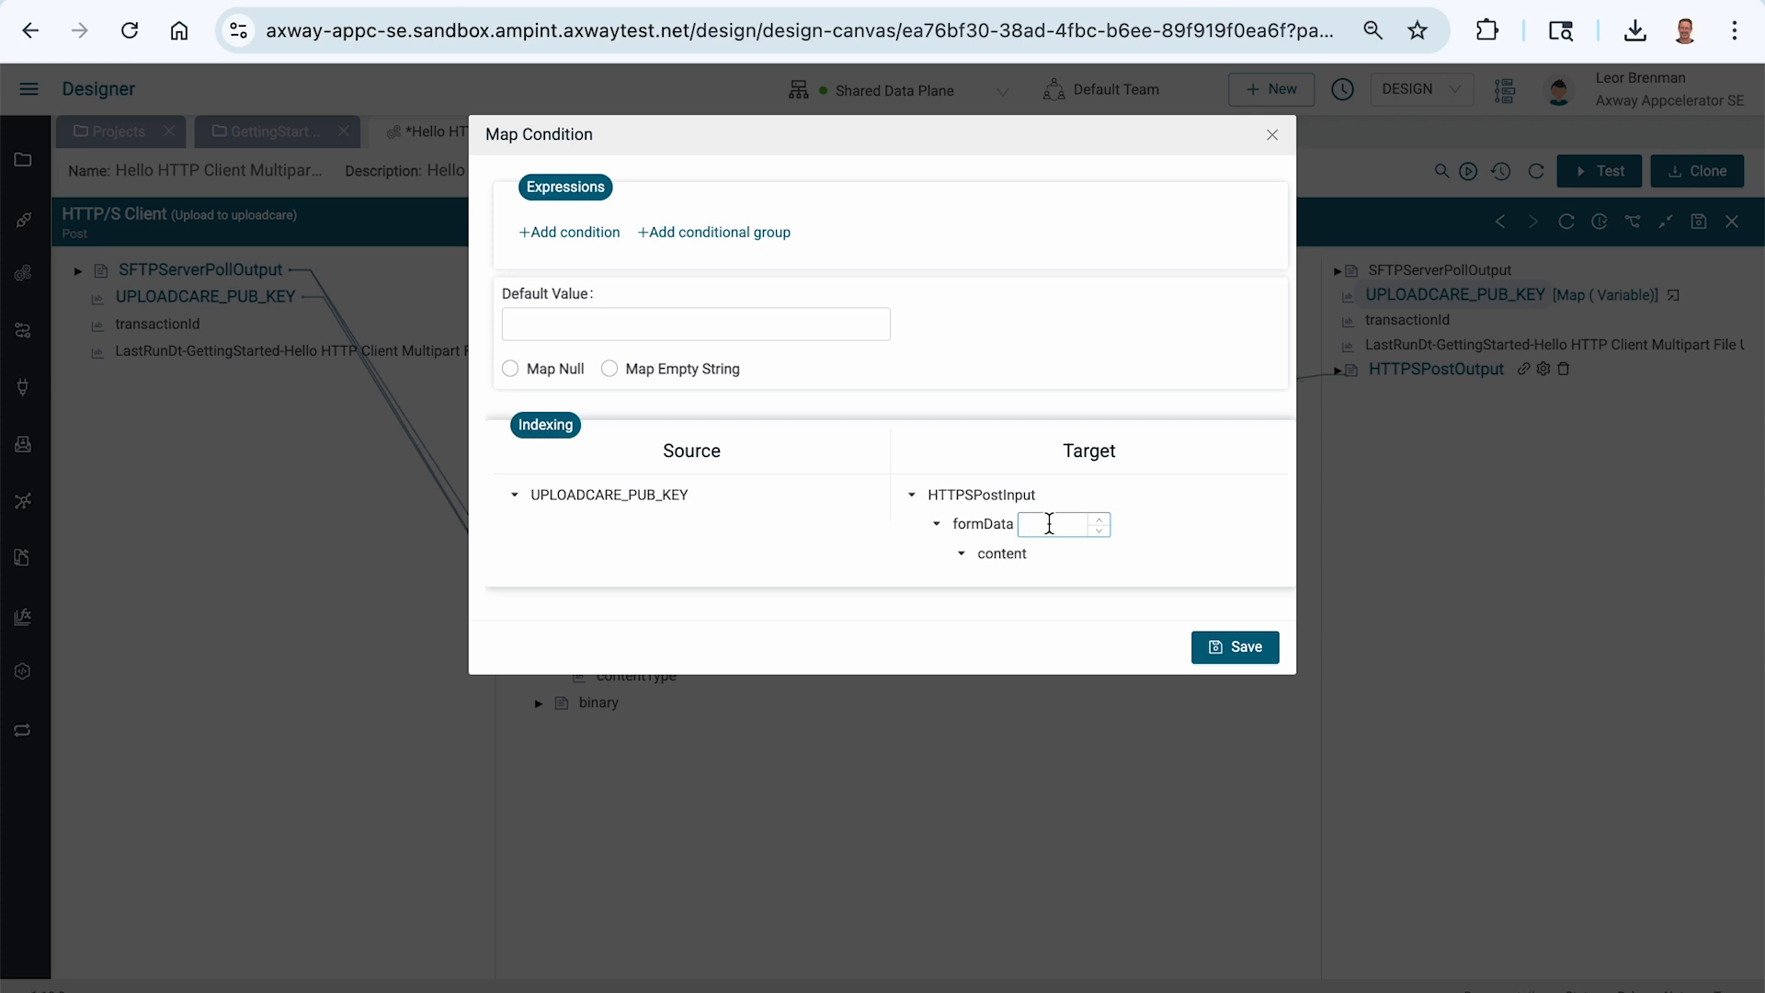
pyautogui.click(1241, 648)
# - Save the HTTP/S Client component and enable the integration on Shared Data Plane
pyautogui.click(1698, 223)
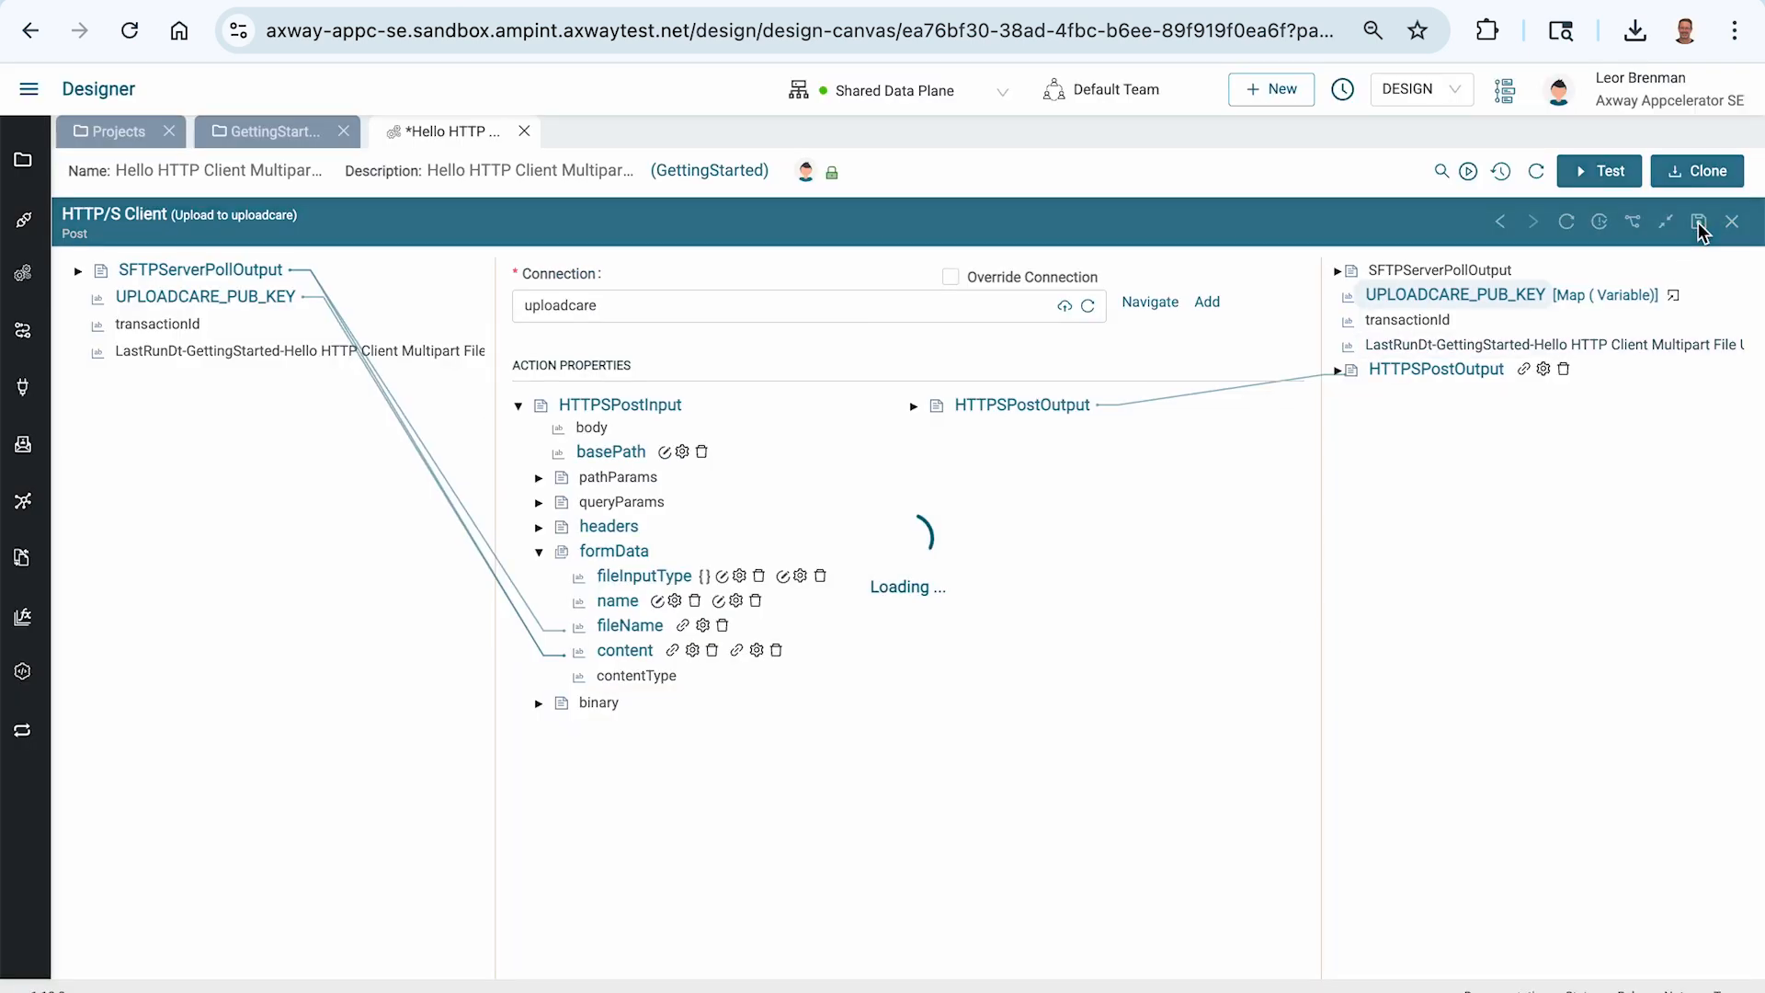
pyautogui.click(1469, 172)
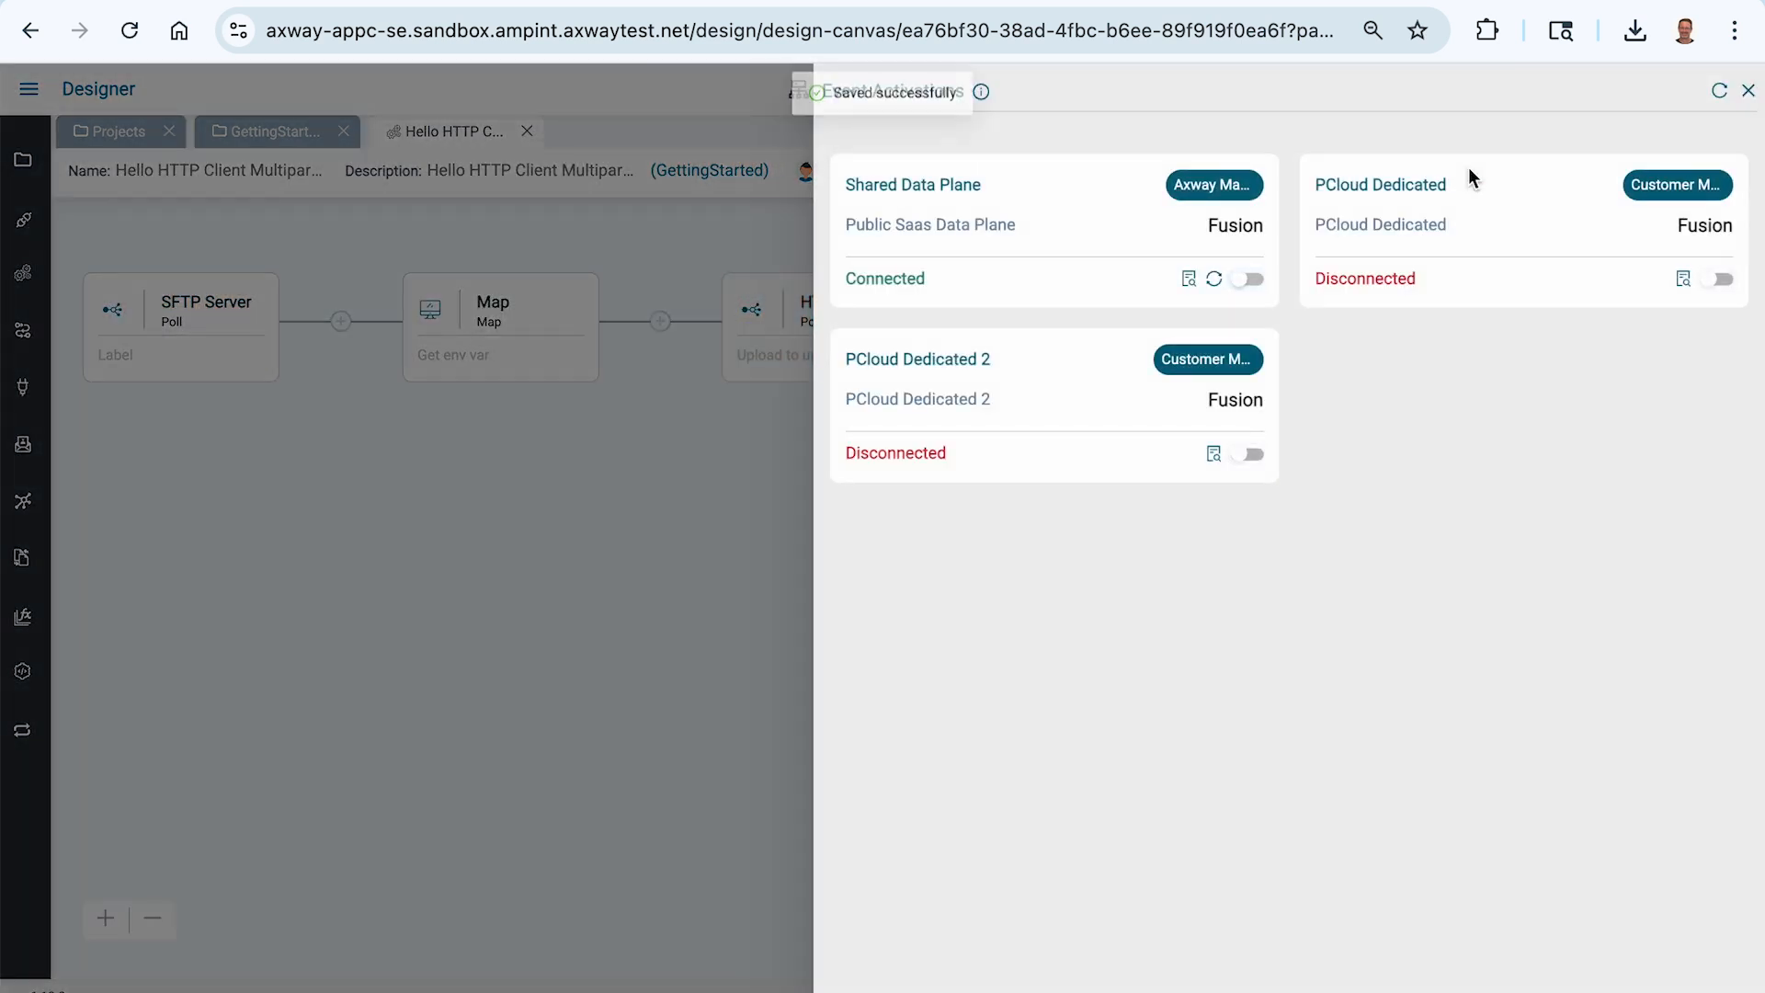
pyautogui.click(1240, 278)
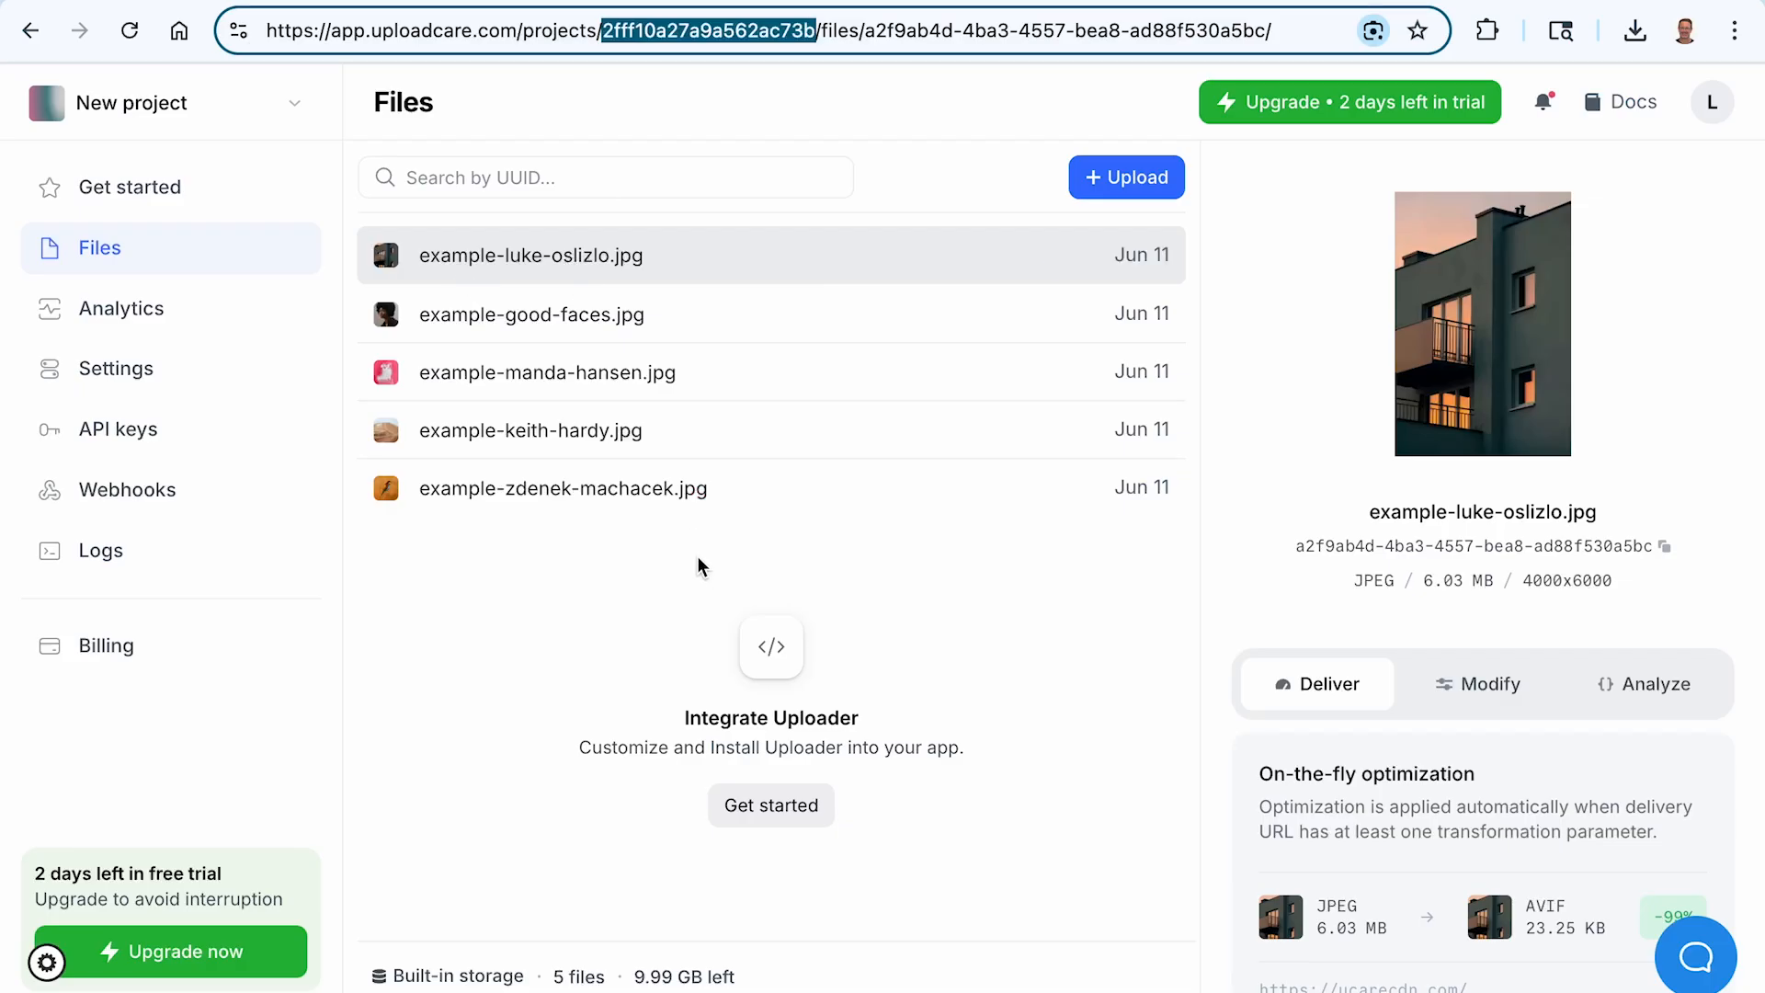
# - Switch to FileZilla, refresh the remote /incoming folder and upload small.jpg from the local Desktop folder to it
pyautogui.press('super+Tab')
pyautogui.press('super+Tab')
pyautogui.press('super+Tab')
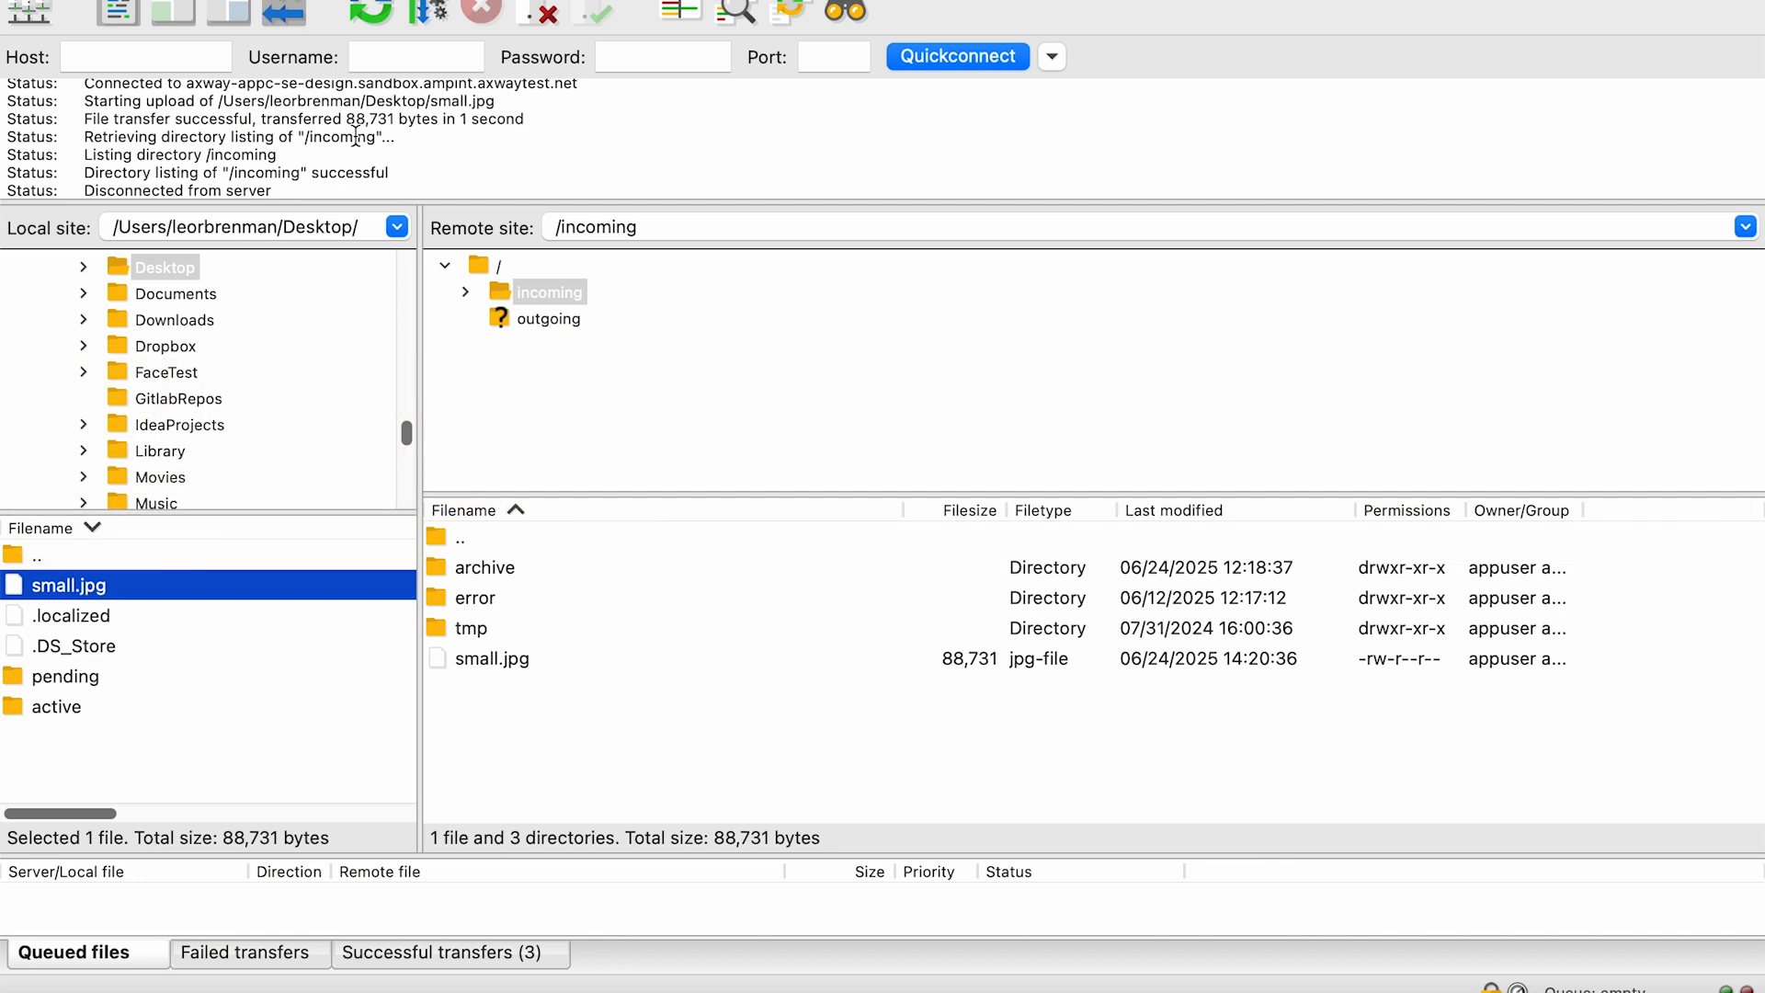
pyautogui.click(371, 13)
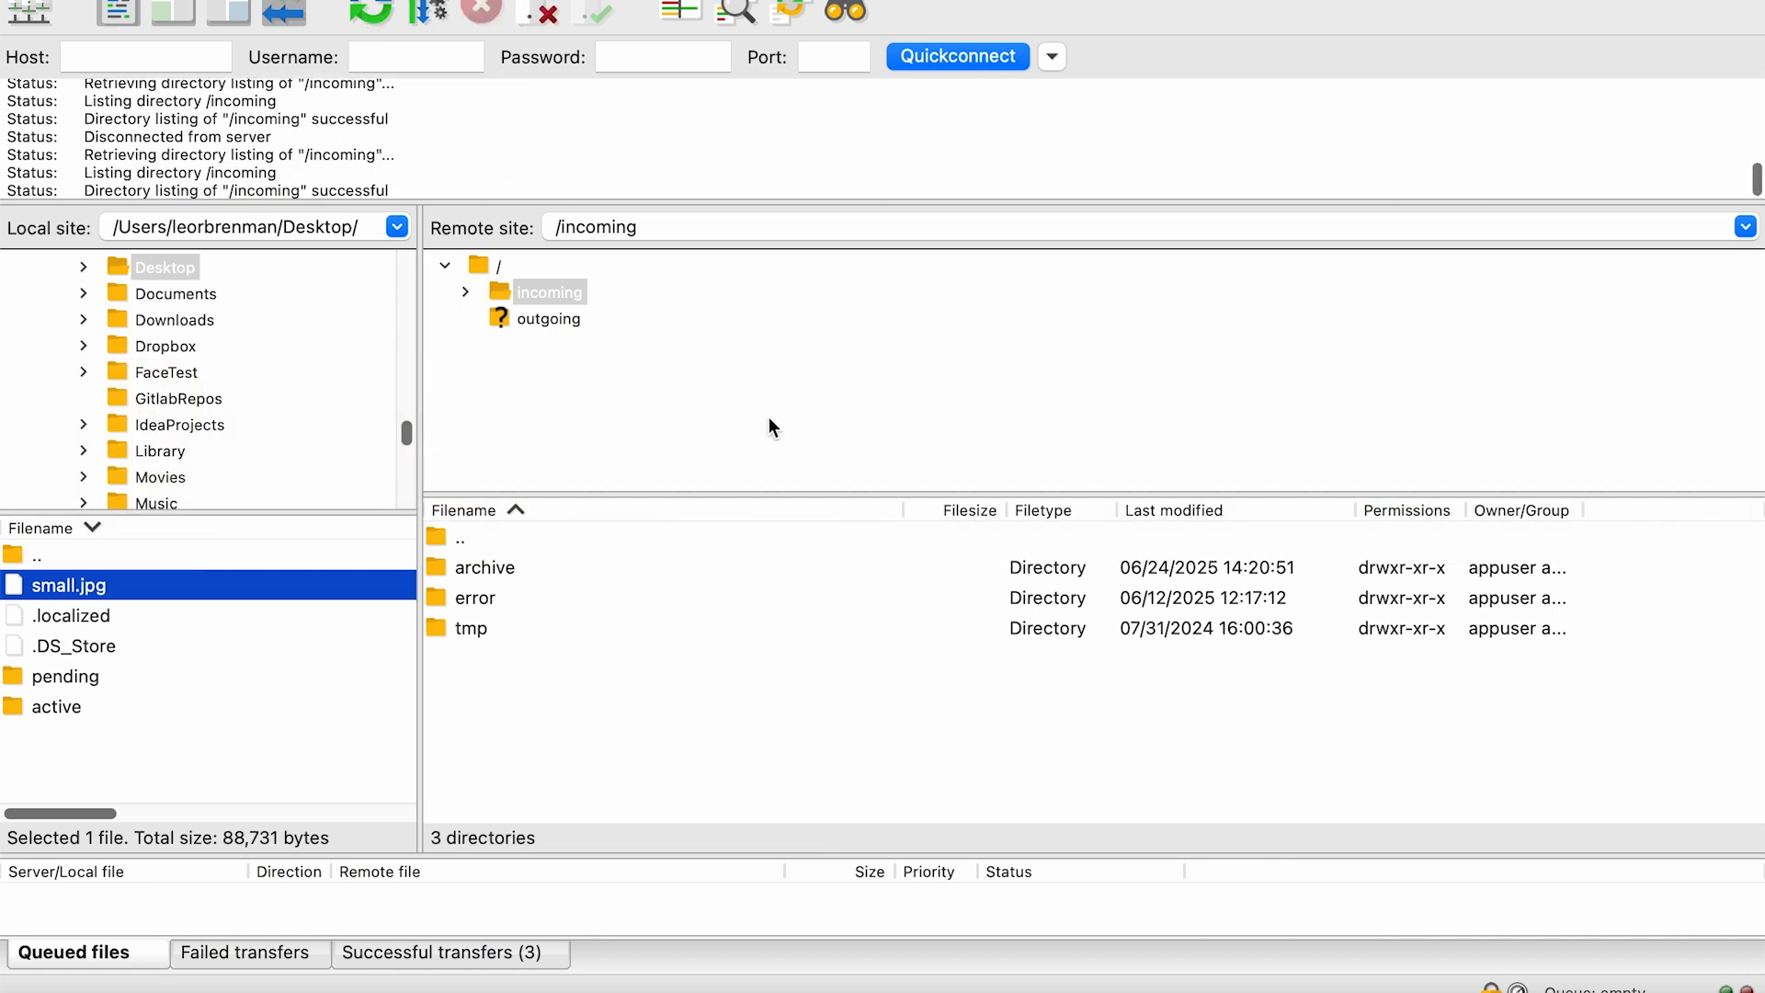
pyautogui.doubleClick(16, 594)
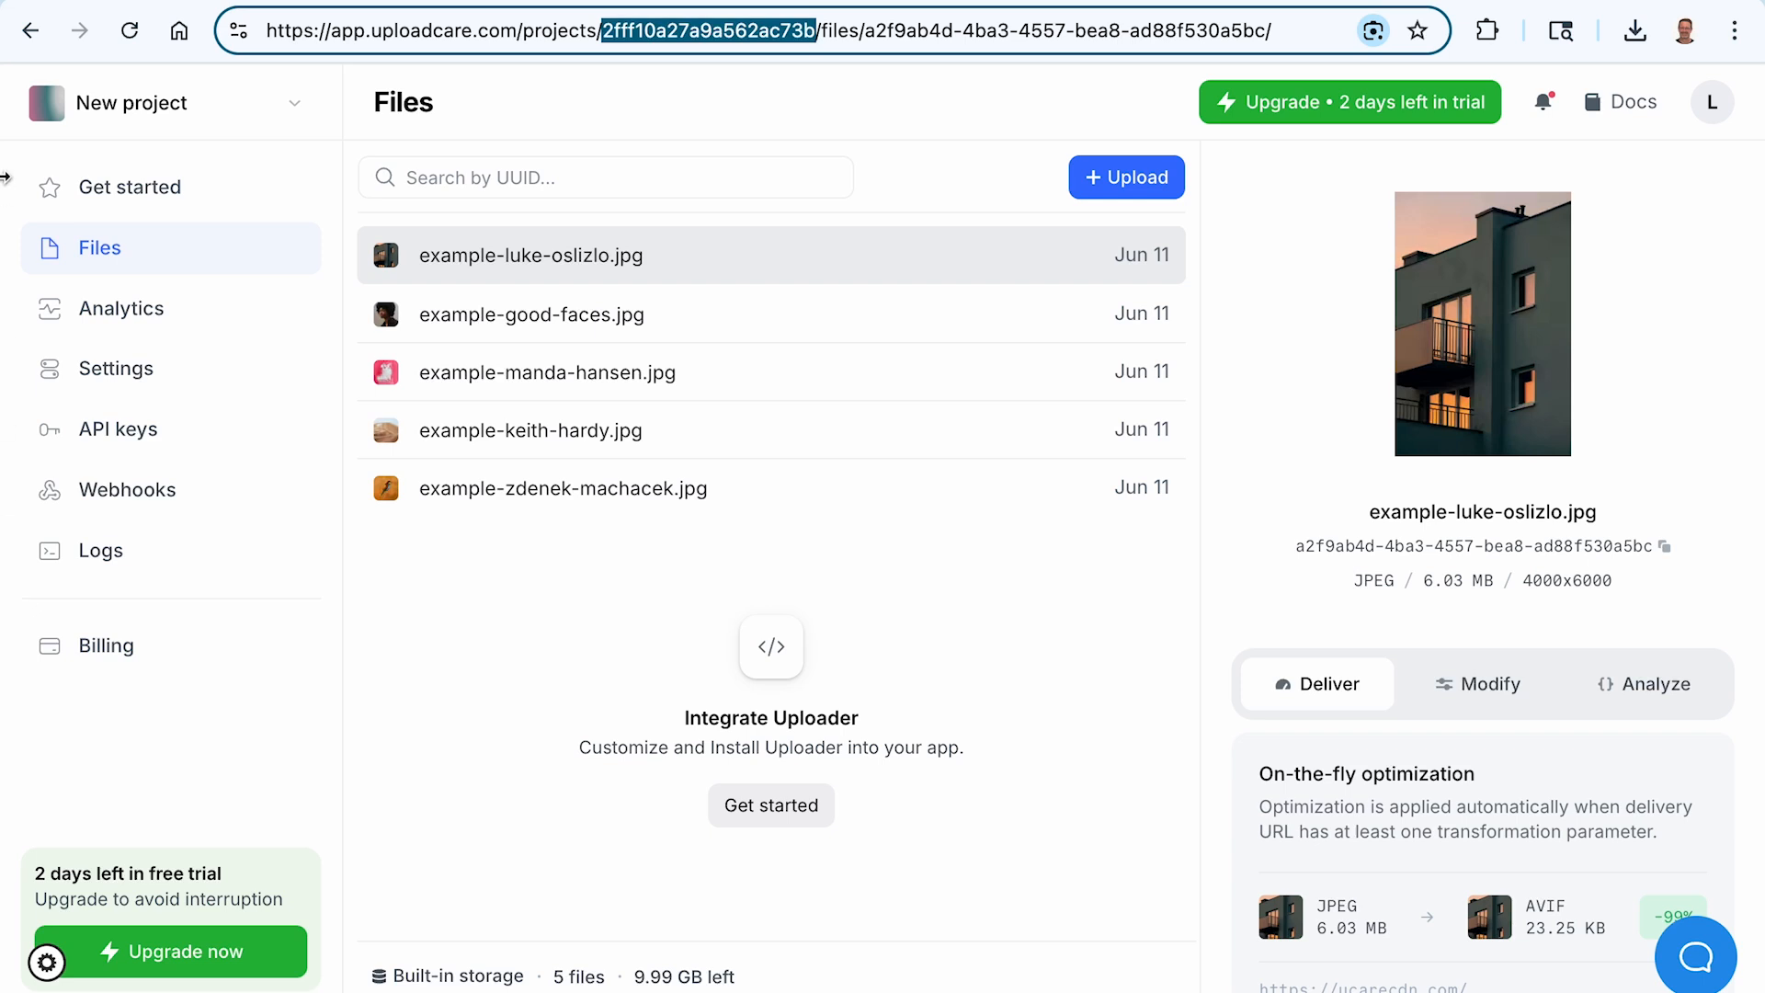
# - In Uploadcare, reload New project's file list and open the details of small.jpg
pyautogui.click(132, 34)
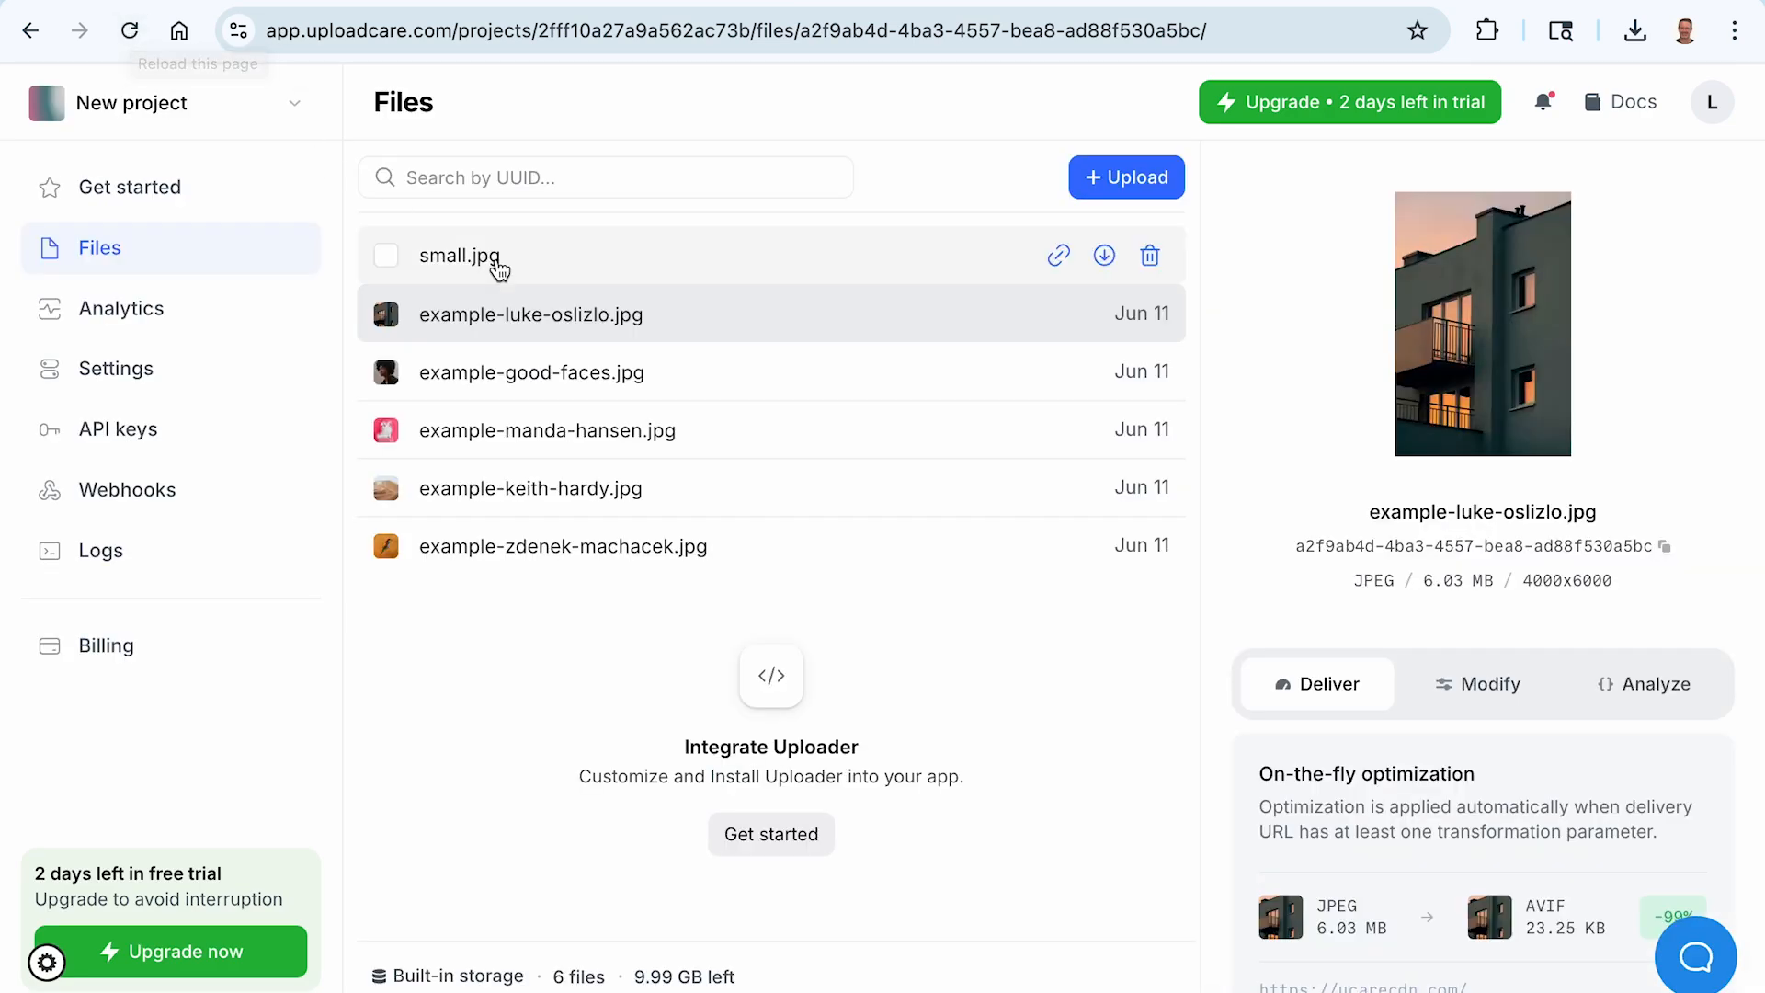
pyautogui.click(497, 267)
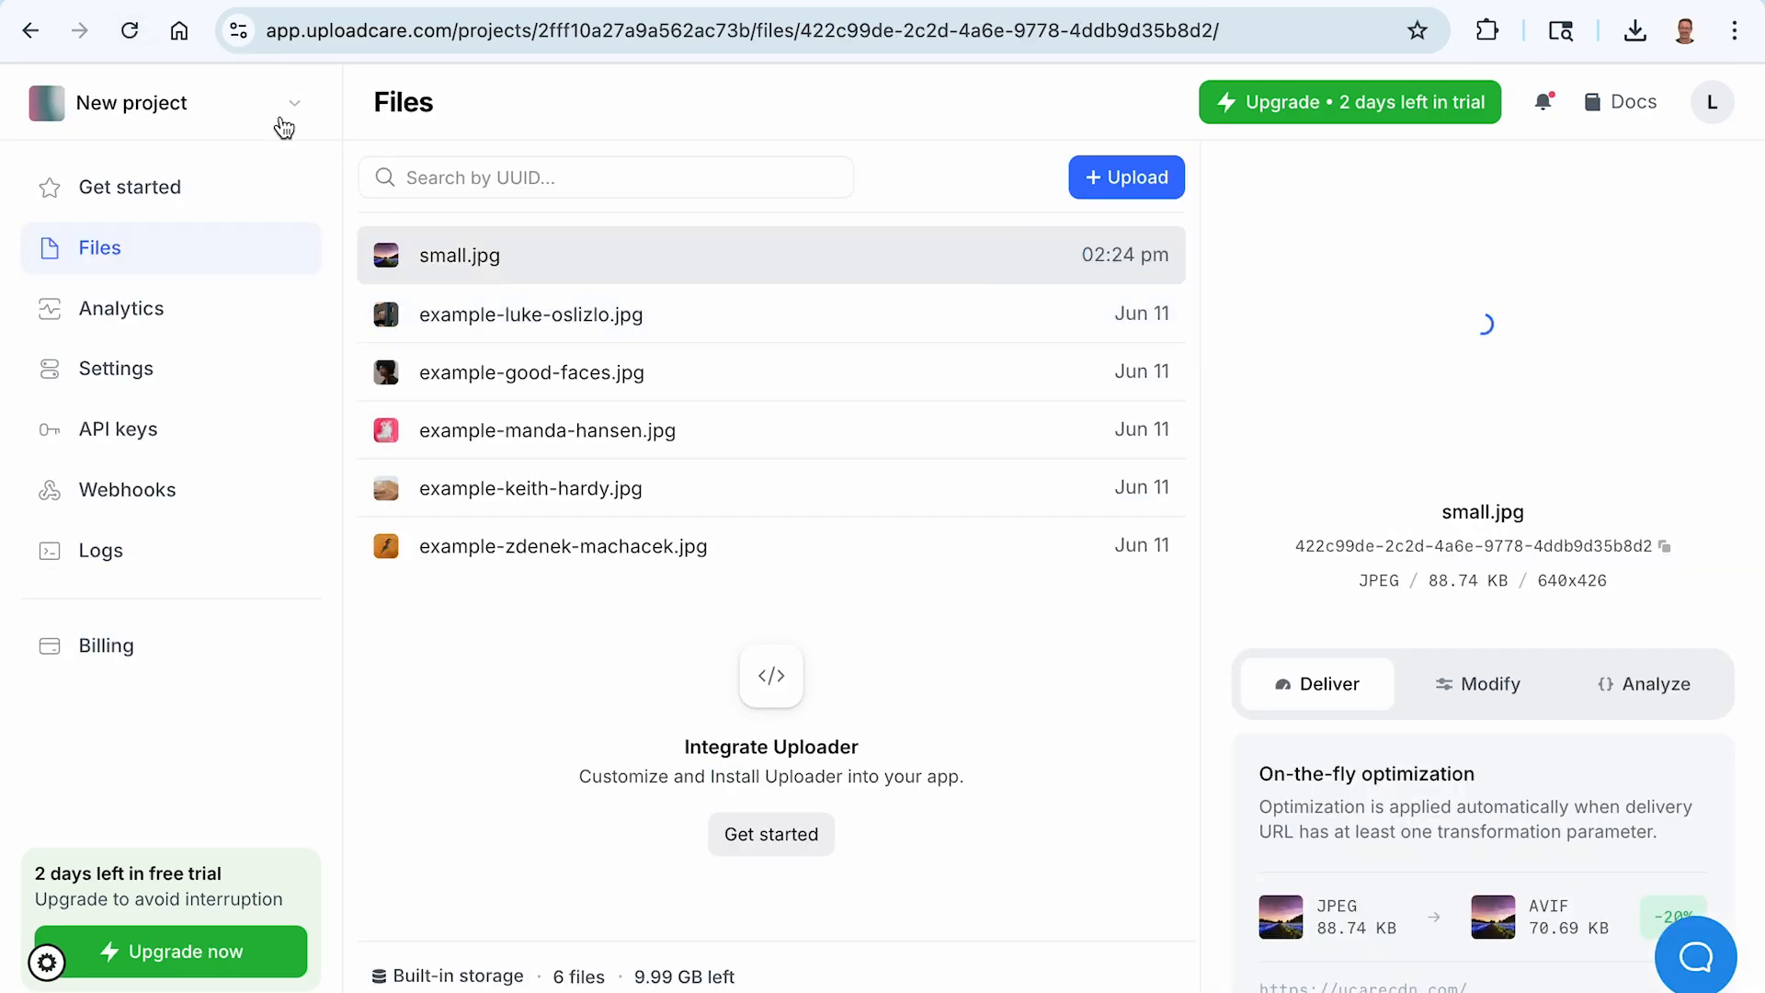
# - Switch to the Test project in Uploadcare and delete small.jpg from its files
pyautogui.click(140, 118)
pyautogui.click(98, 237)
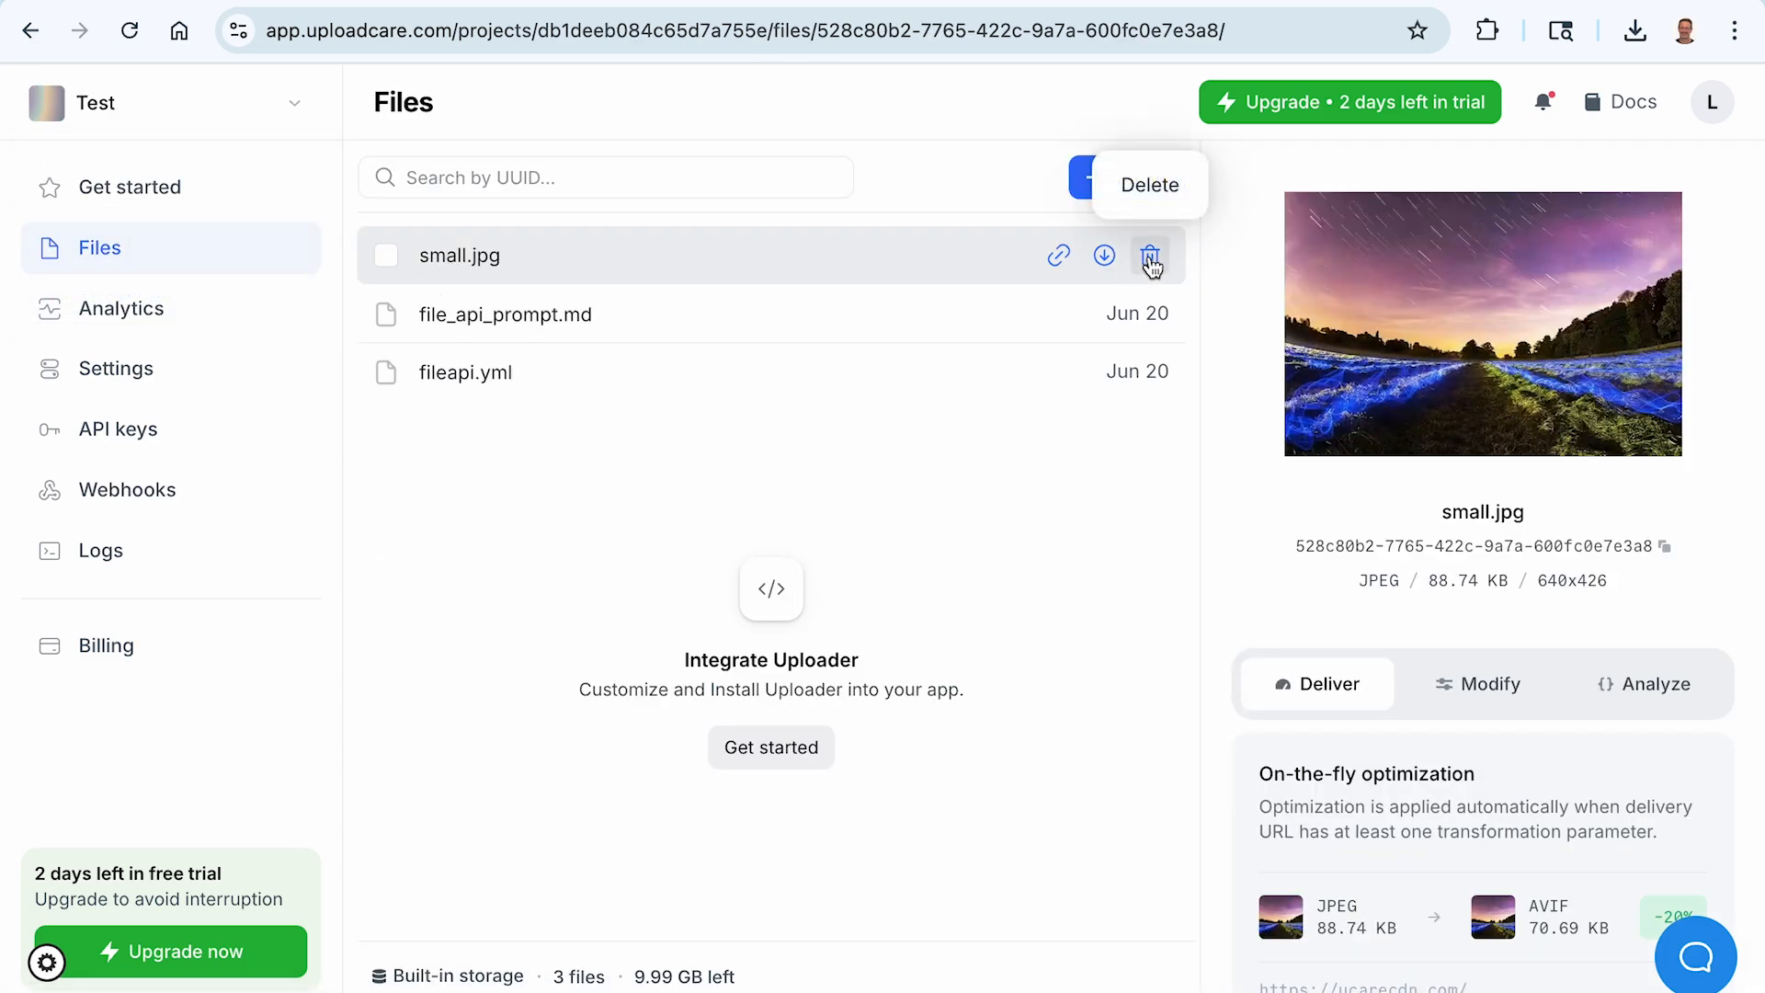
pyautogui.click(1149, 259)
pyautogui.click(561, 681)
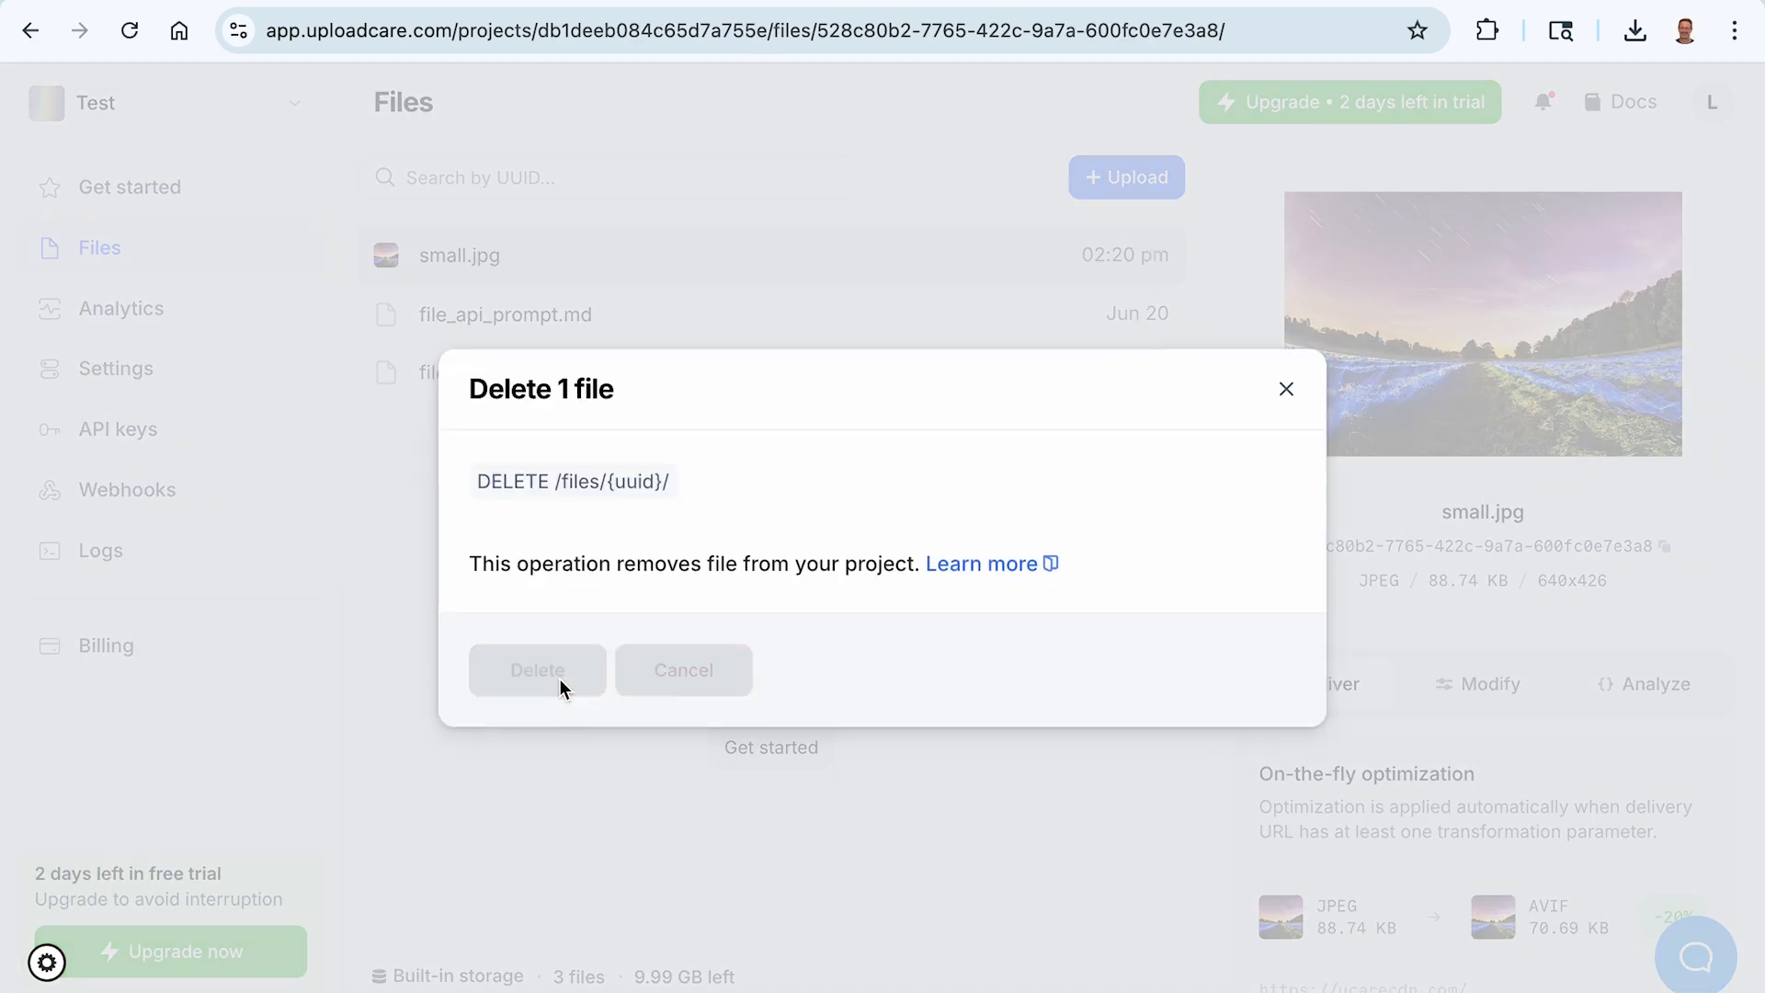
# - Copy the Test project's public API key from the page address, paste it as UPLOADCARE_PUB_KEY's value in Manager and save the runtime properties
pyautogui.doubleClick(613, 29)
pyautogui.hotkey('ctrl', 'c')
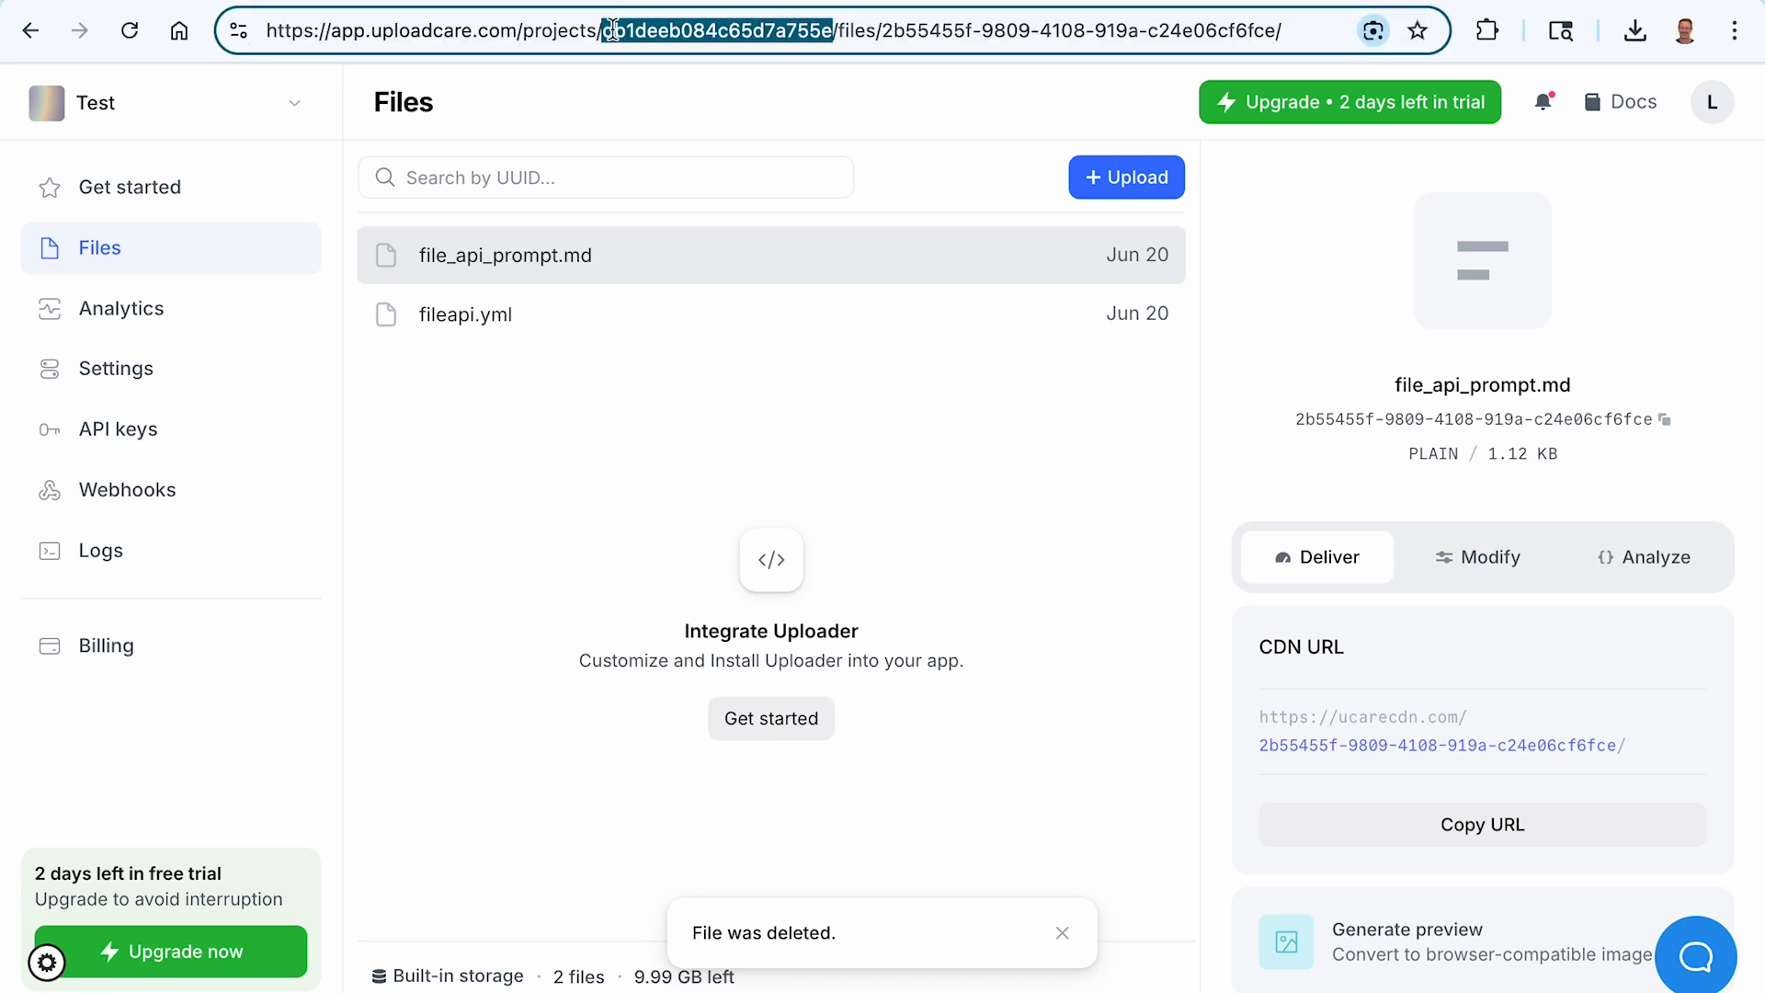
pyautogui.click(574, 0)
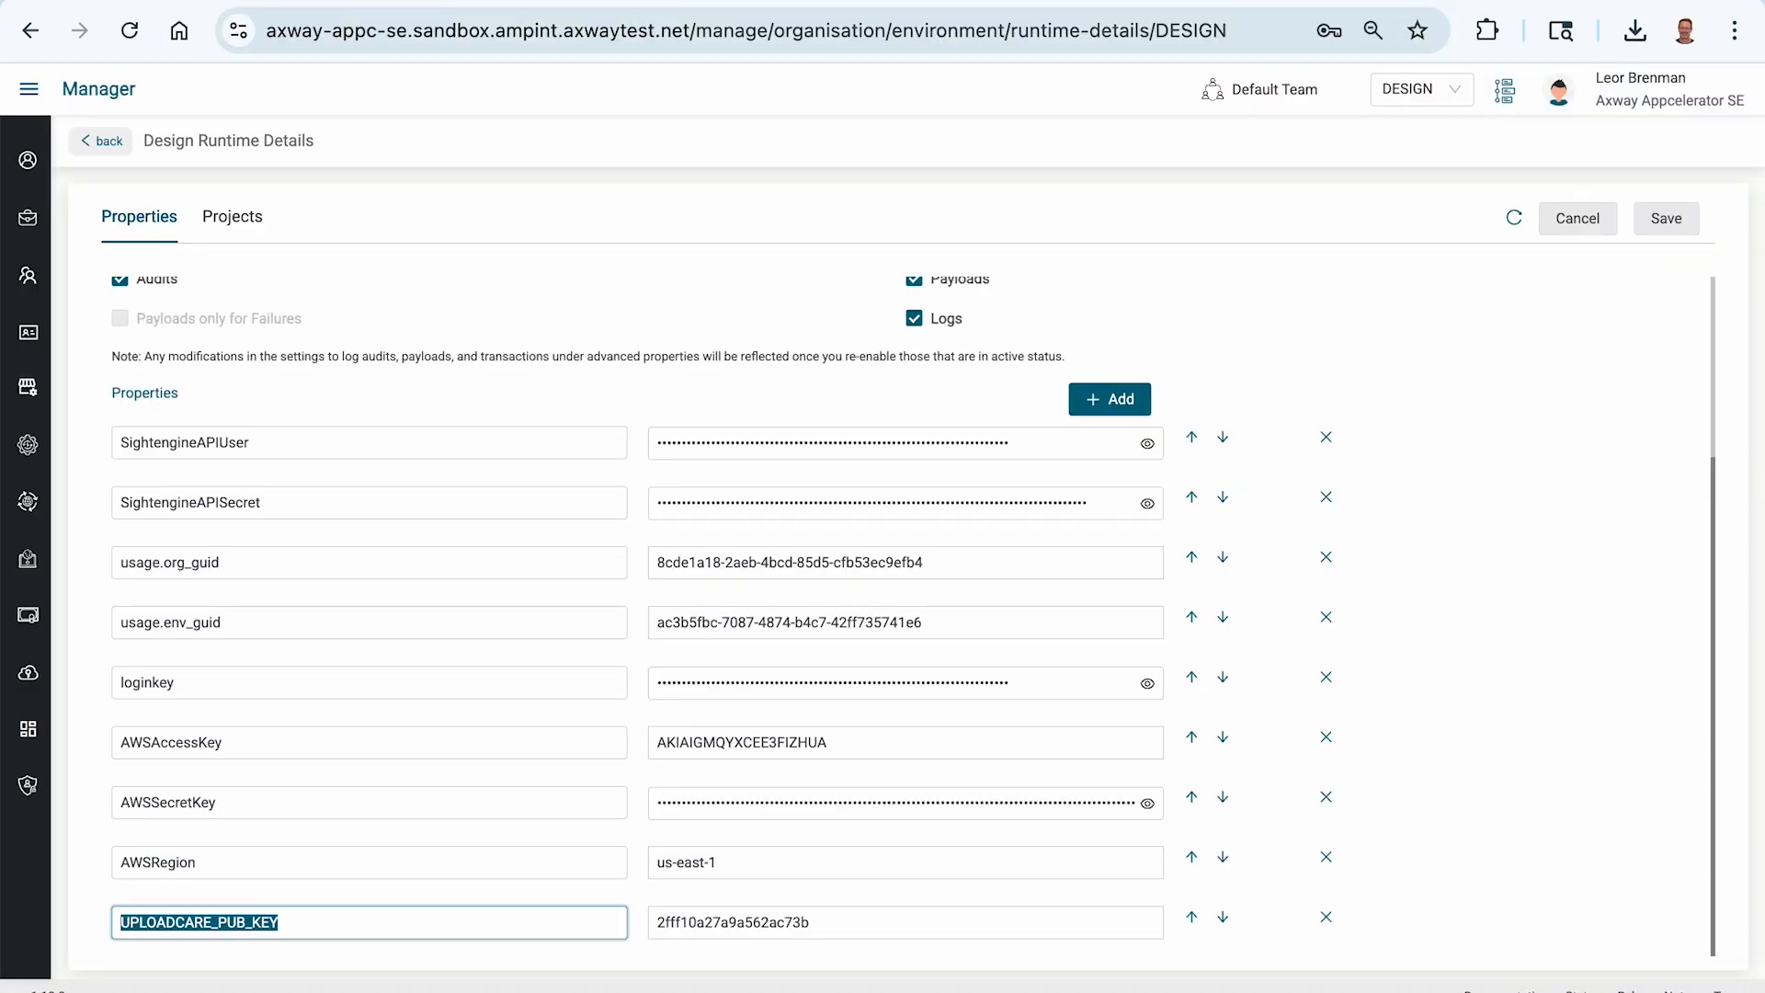
pyautogui.doubleClick(741, 922)
pyautogui.hotkey('ctrl', 'v')
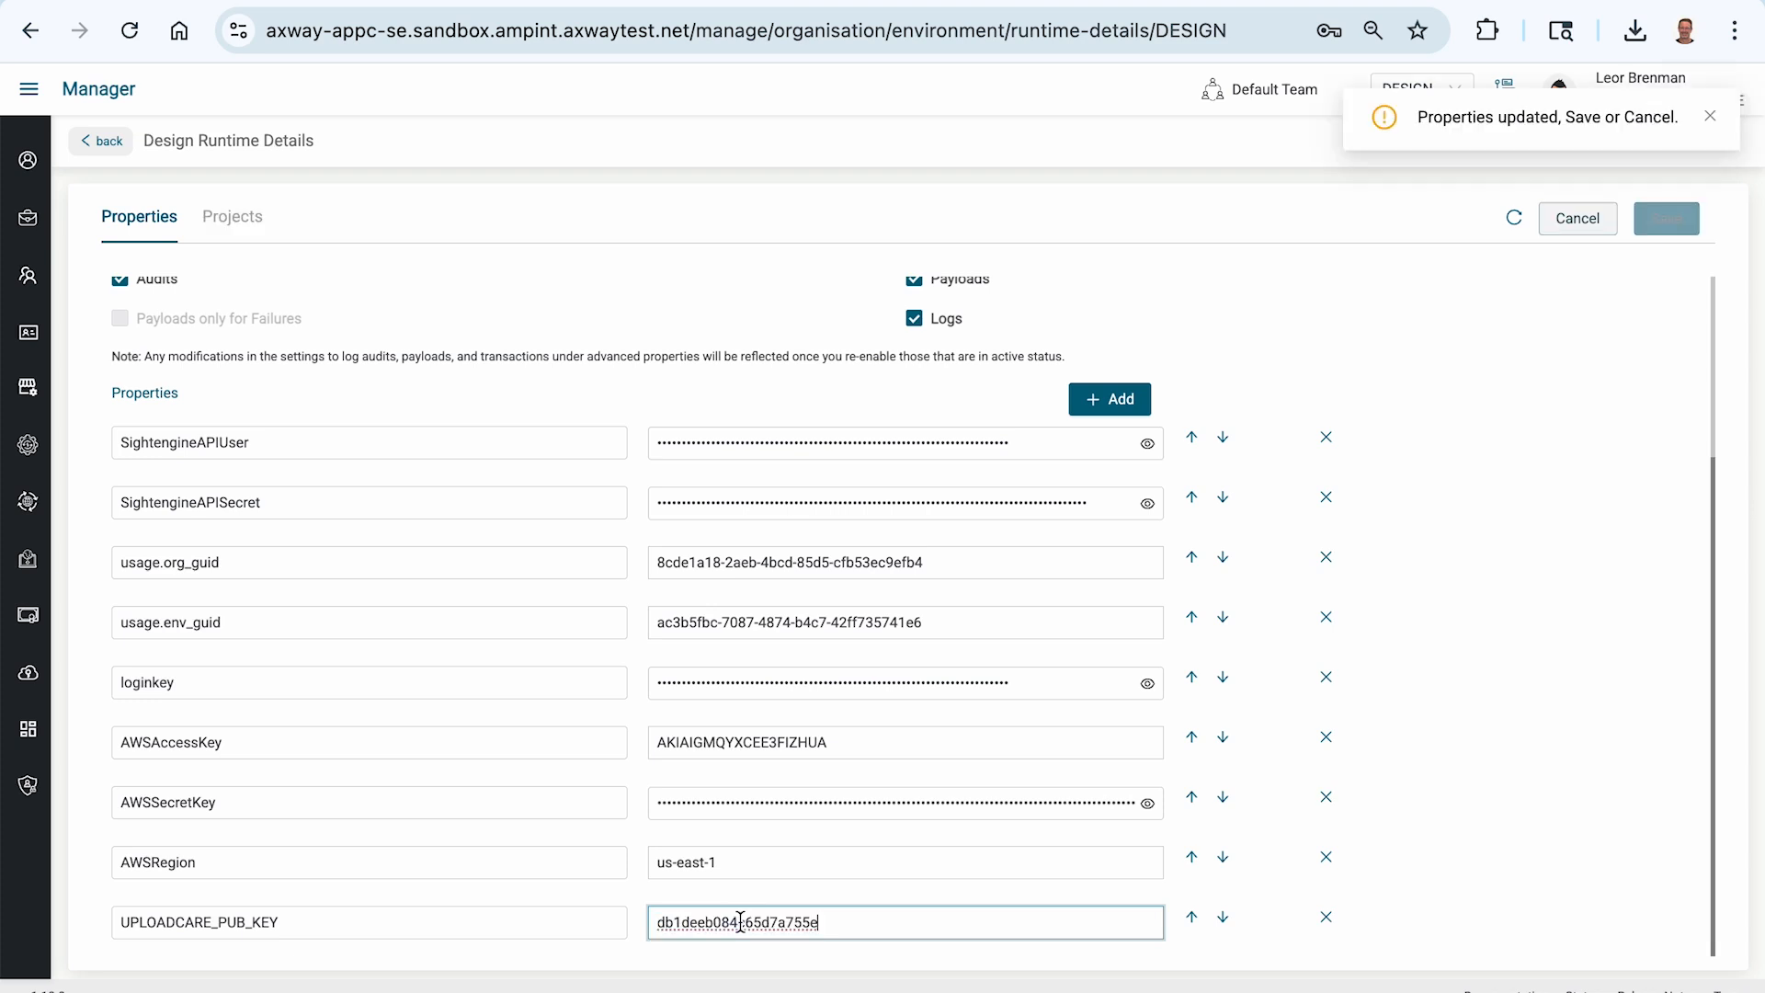
pyautogui.click(1669, 224)
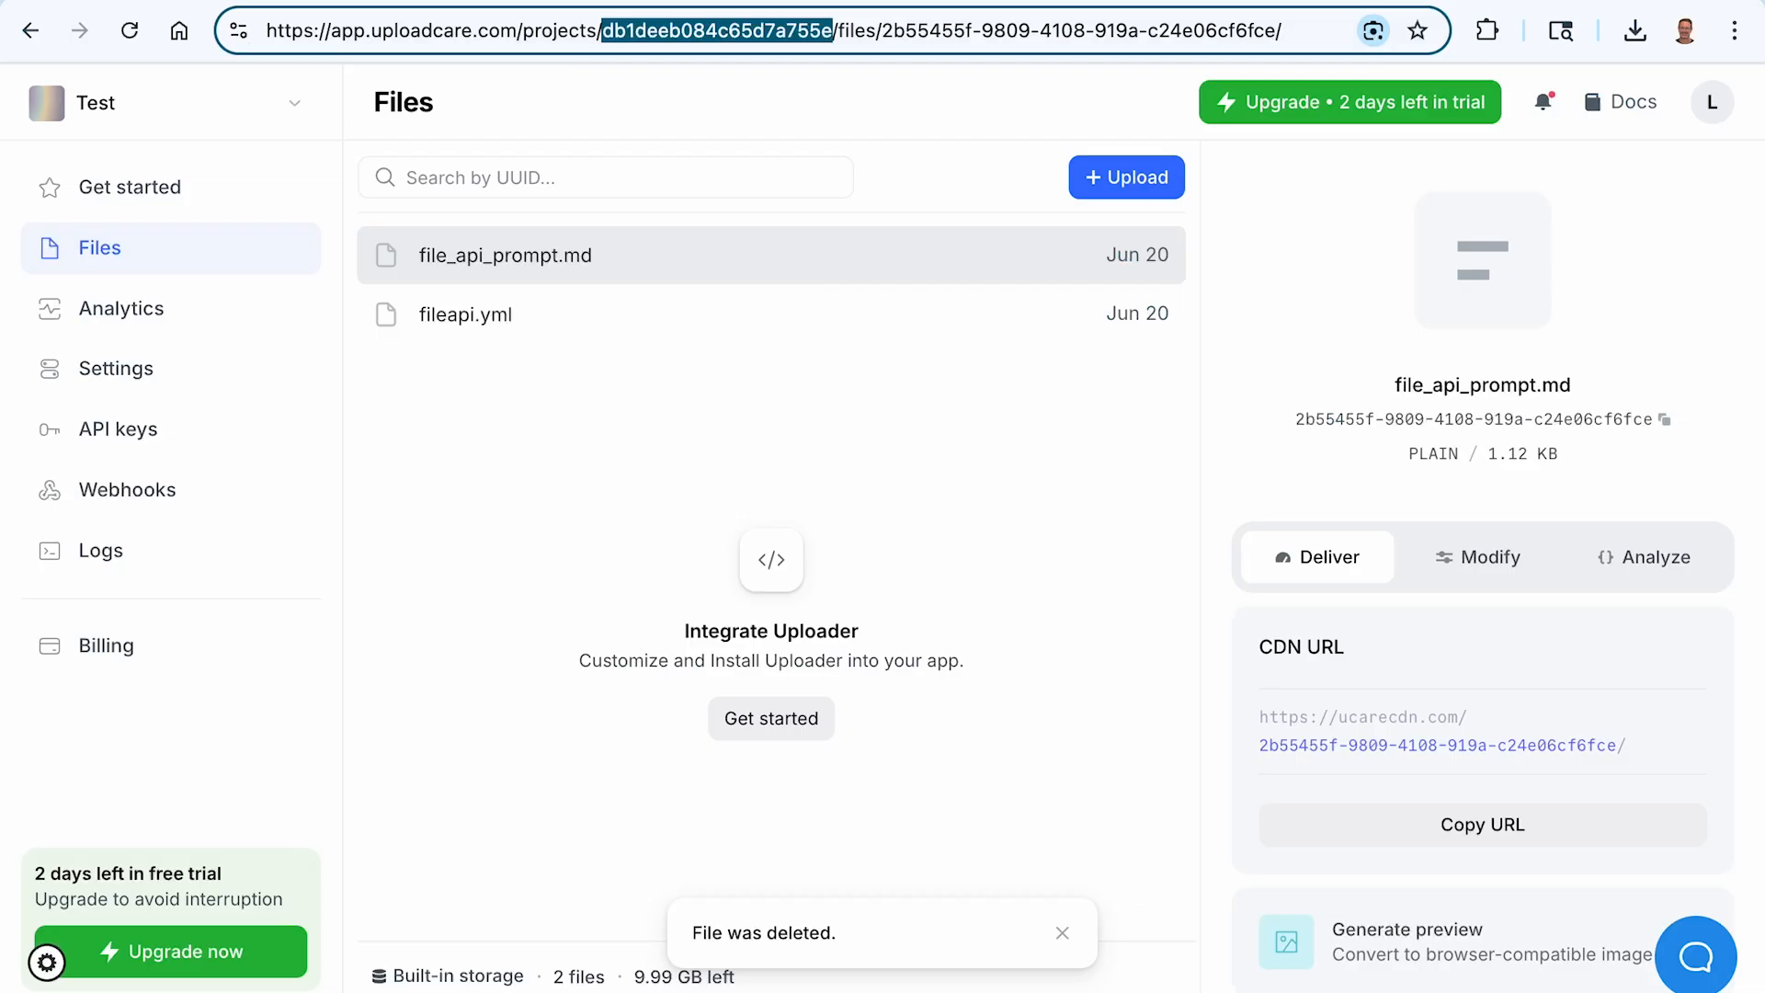
# - Switch to FileZilla, refresh the file listings and upload small.jpg from the local Desktop folder to the remote /incoming folder again
pyautogui.press('super+Tab')
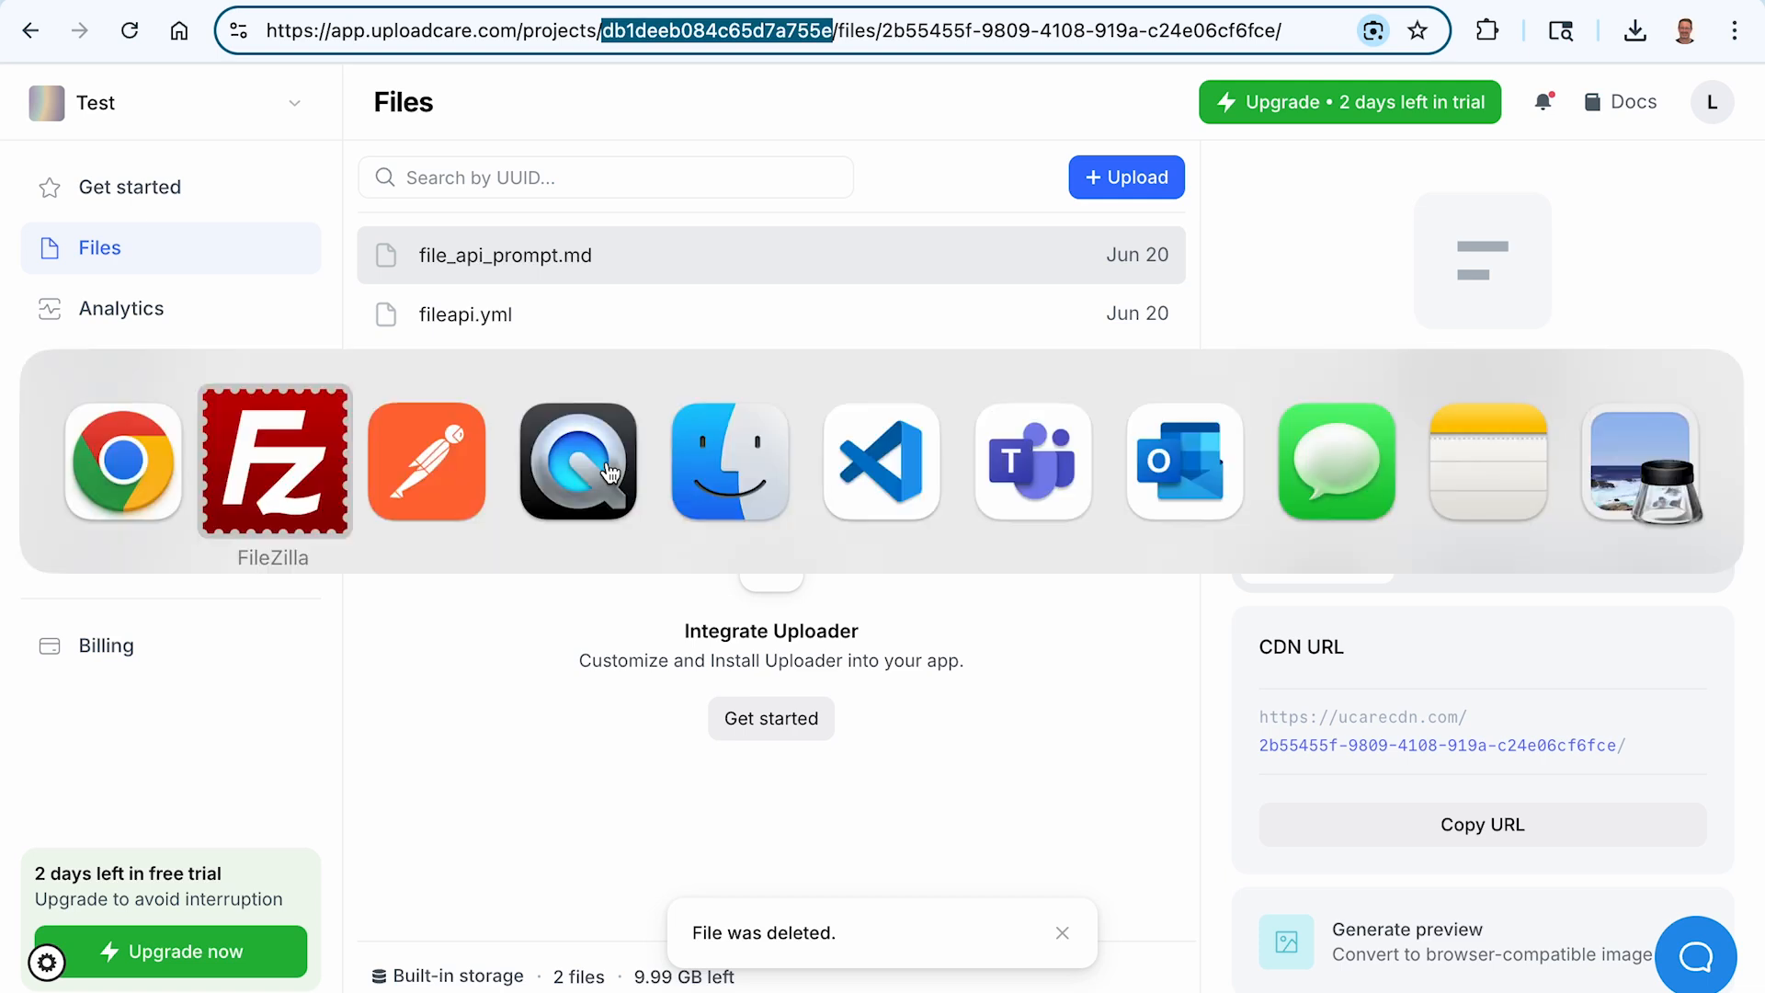
pyautogui.click(371, 11)
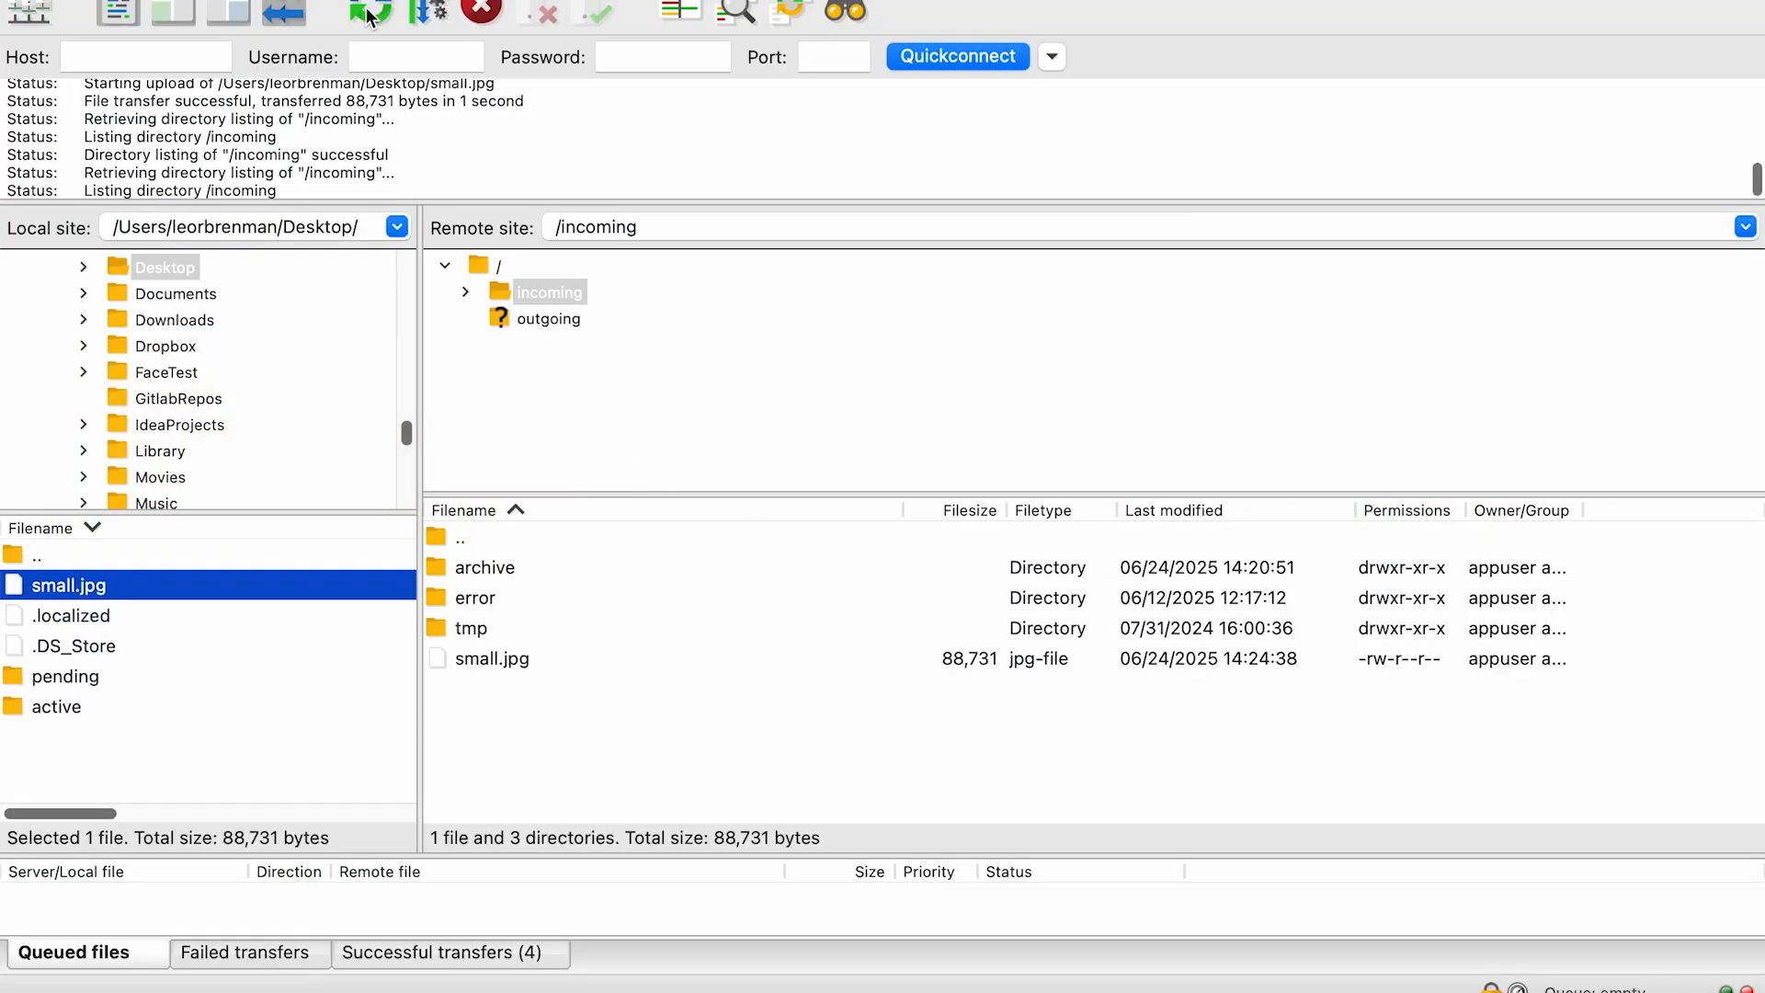
pyautogui.doubleClick(14, 589)
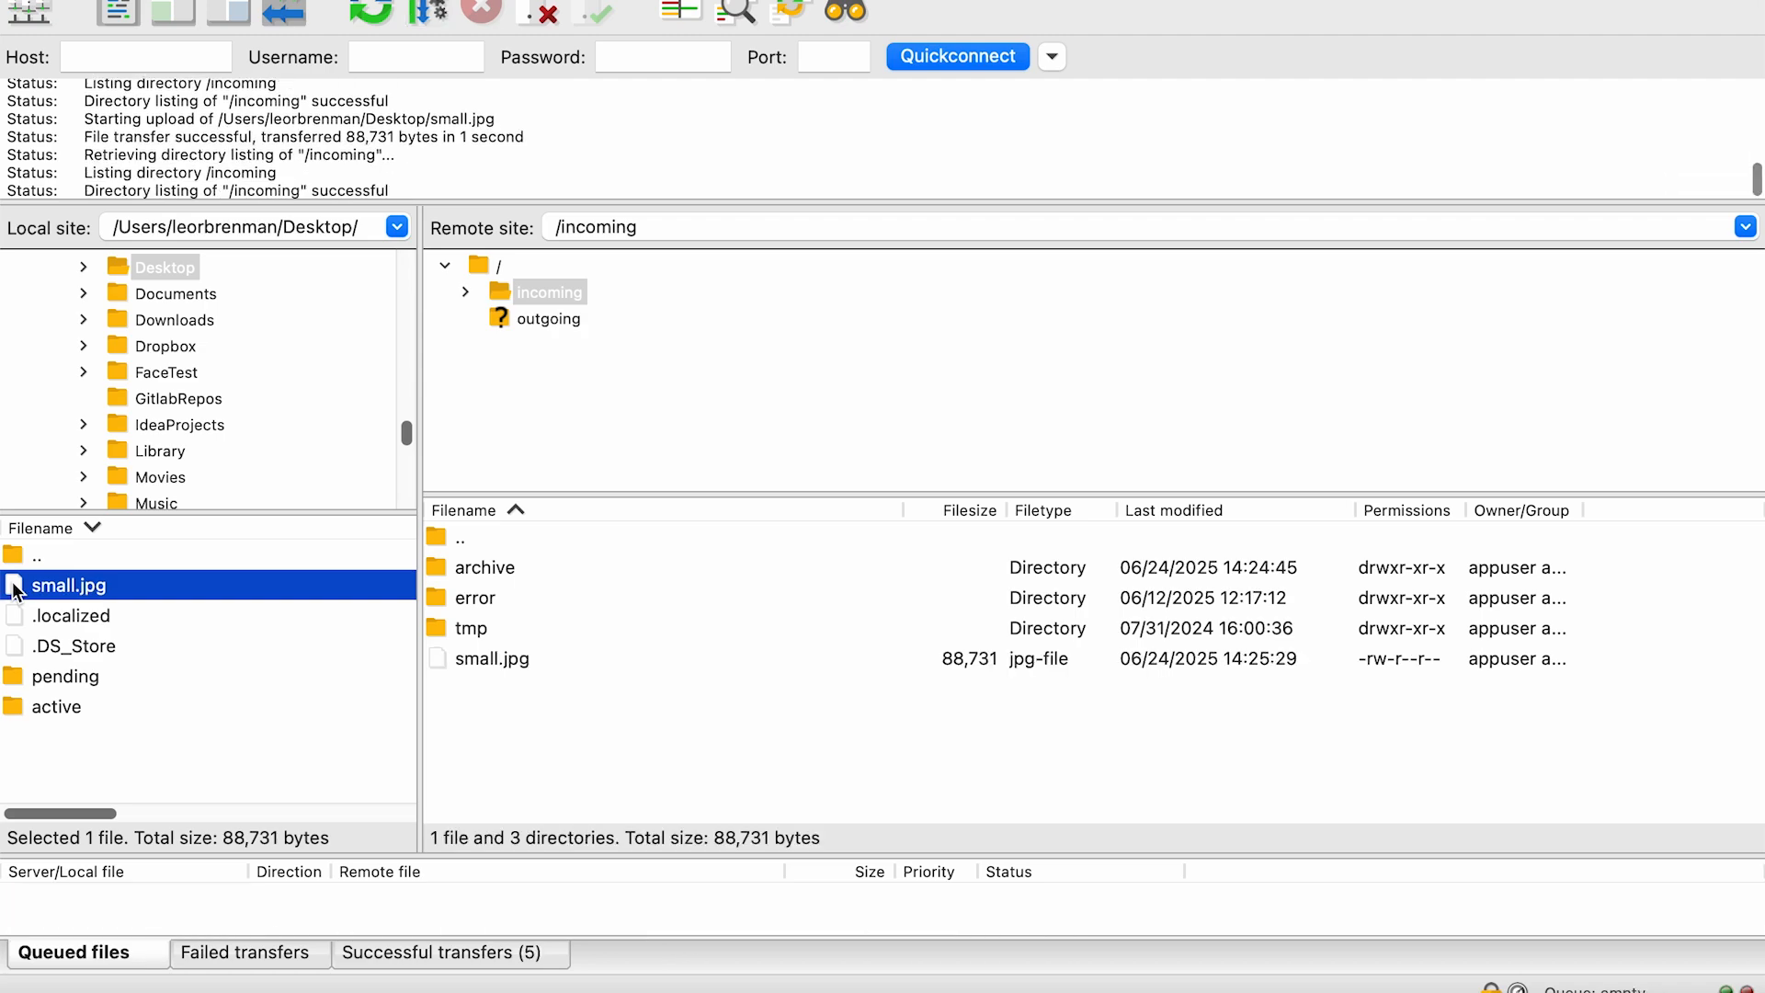
# - Switch back to Uploadcare in Chrome, reload the Test project's file list and open the details of small.jpg
pyautogui.press('super+Tab')
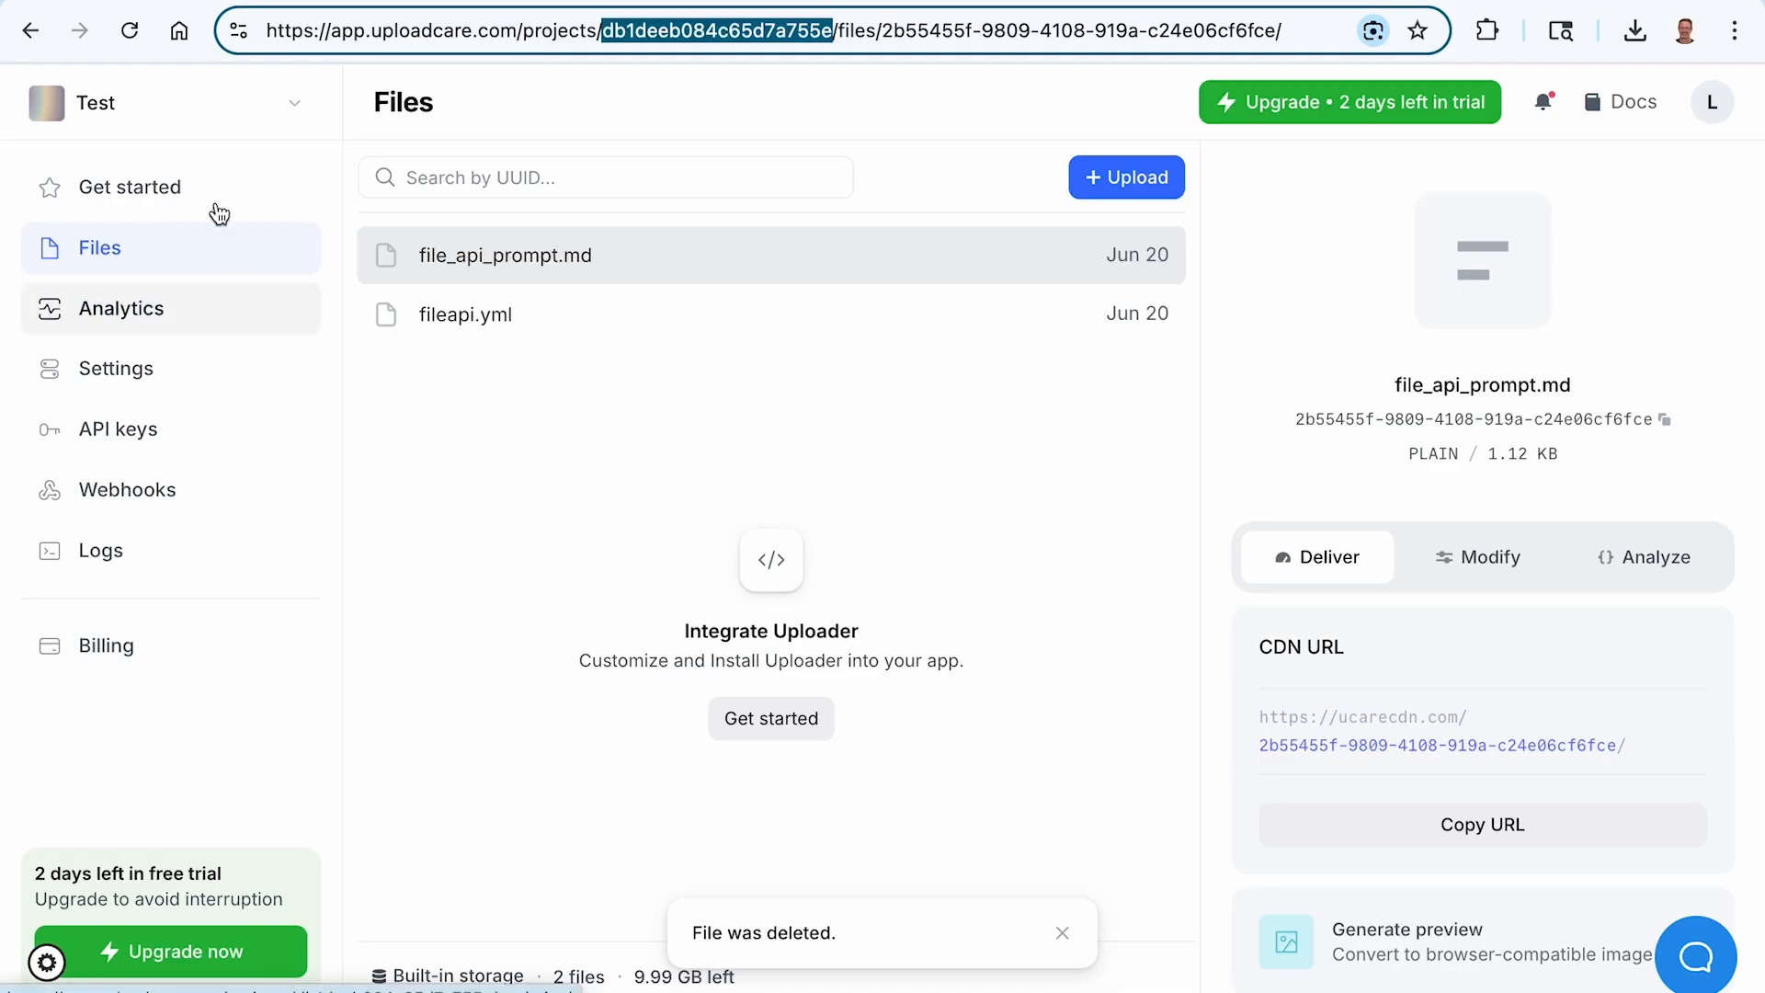
pyautogui.click(128, 32)
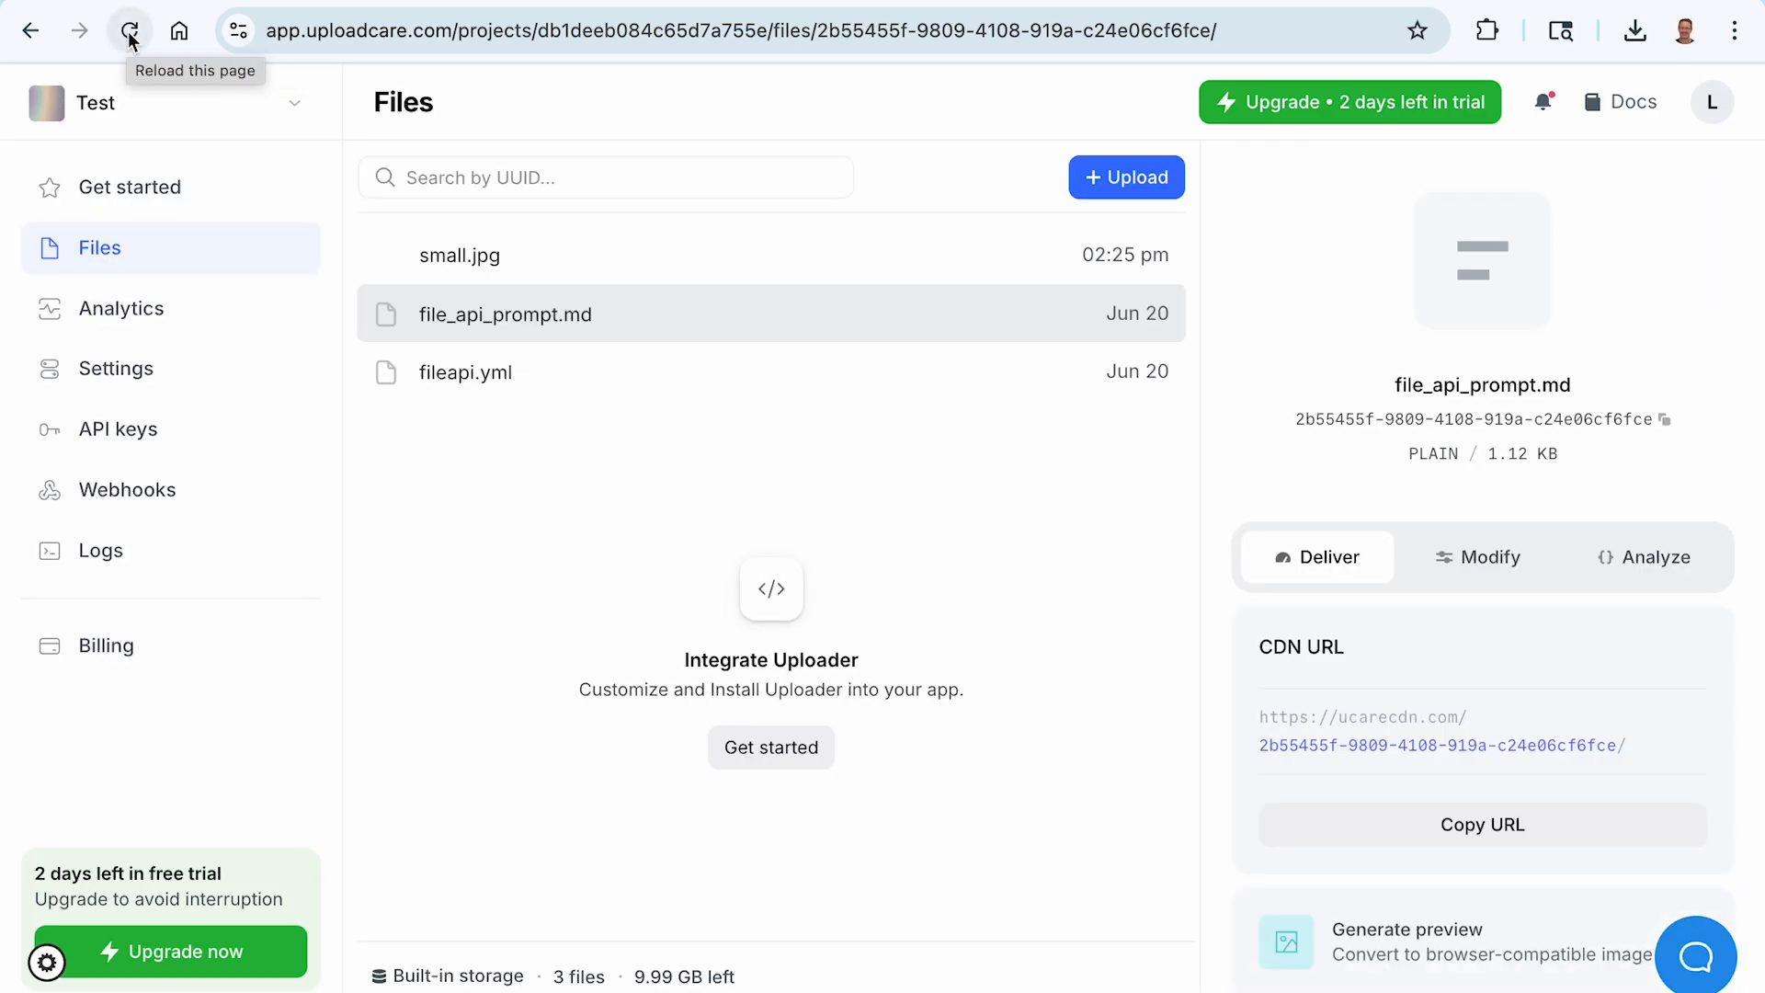
pyautogui.click(625, 254)
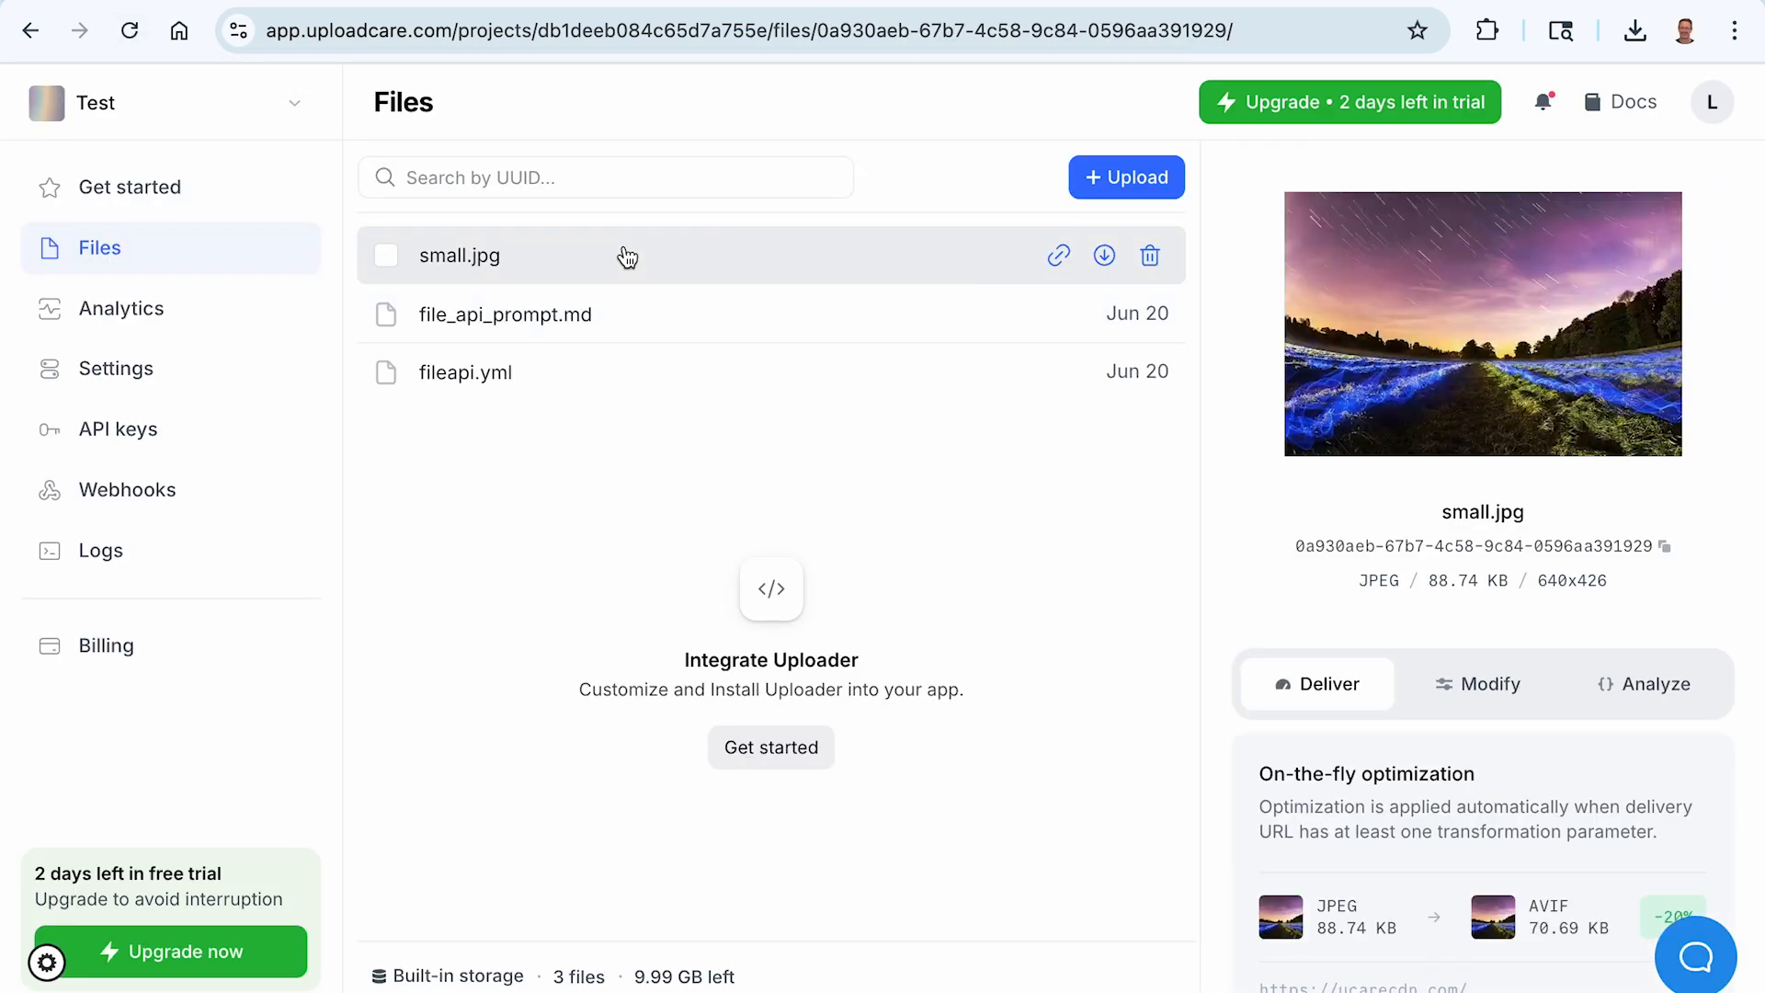